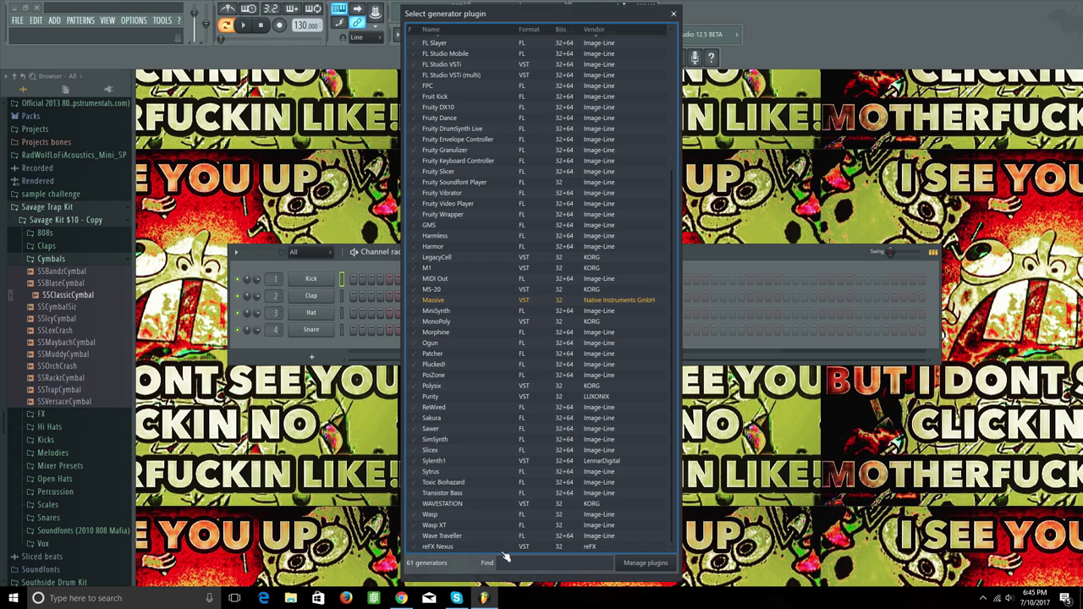
Step: Replace the Kick channel with WAVESTATION, choose its ROM6 Swirling Eddies sound and open its piano roll
key("m")
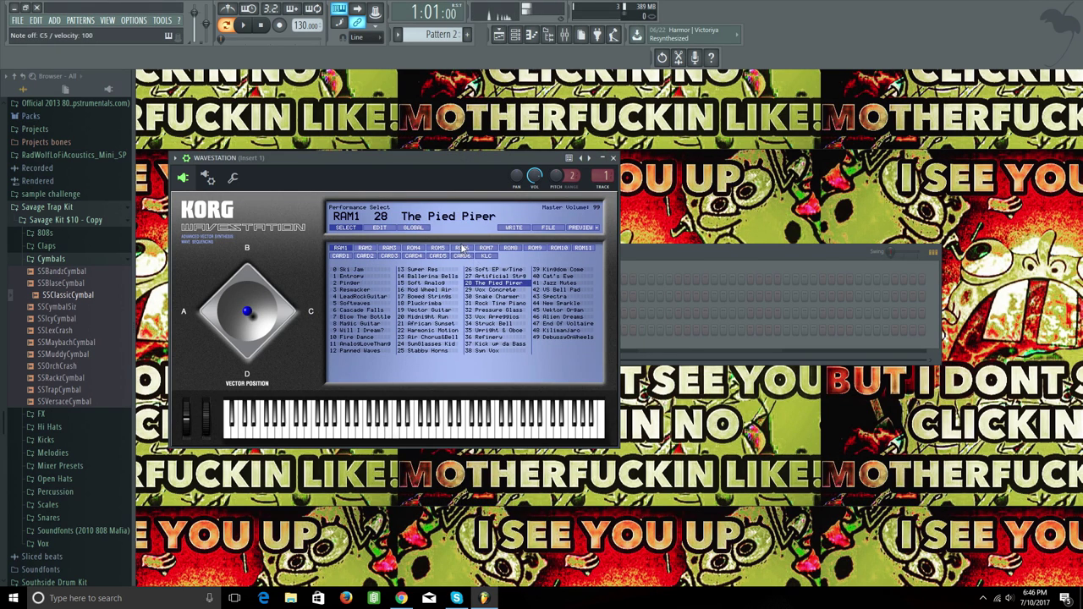
left_click(462, 249)
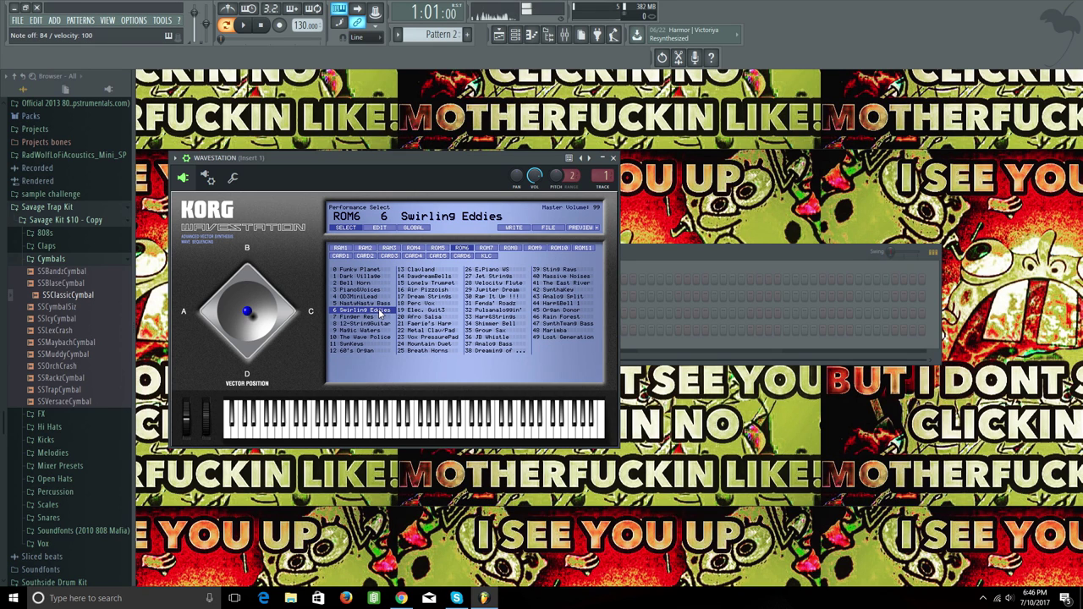
left_click(614, 159)
key("F7")
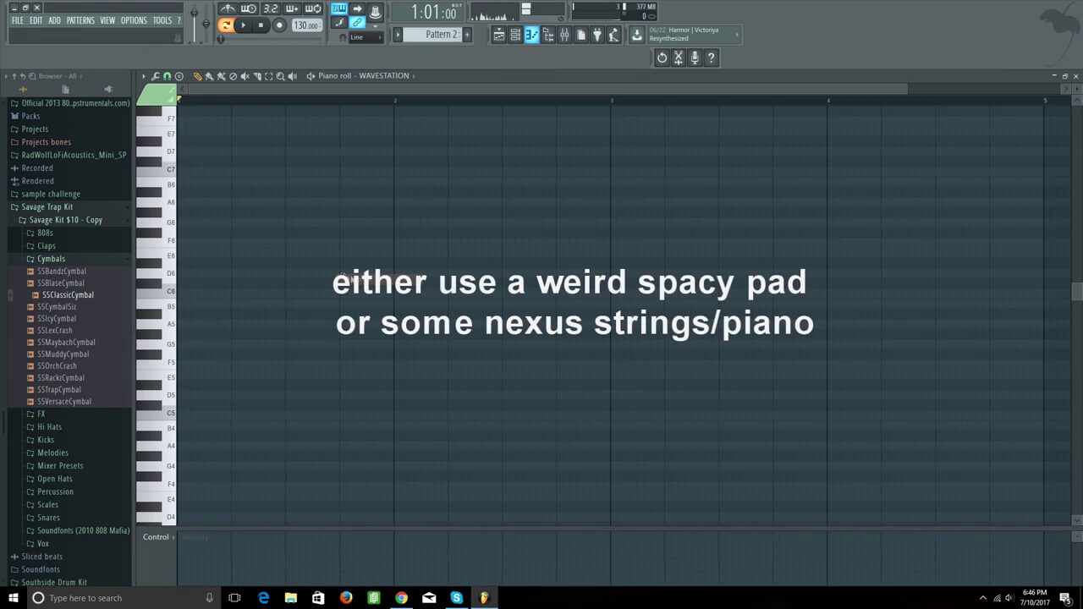
Step: Stamp a minor 9th chord on F5 at bar 1, stretch it to half a bar and play it
left_click(179, 76)
left_click(212, 167)
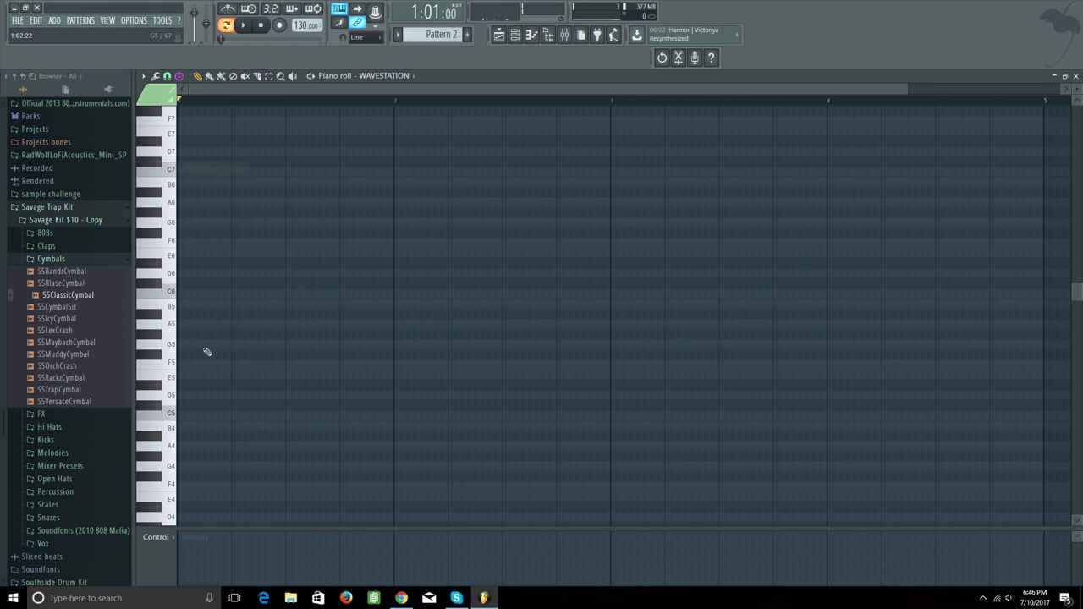
left_click(180, 356)
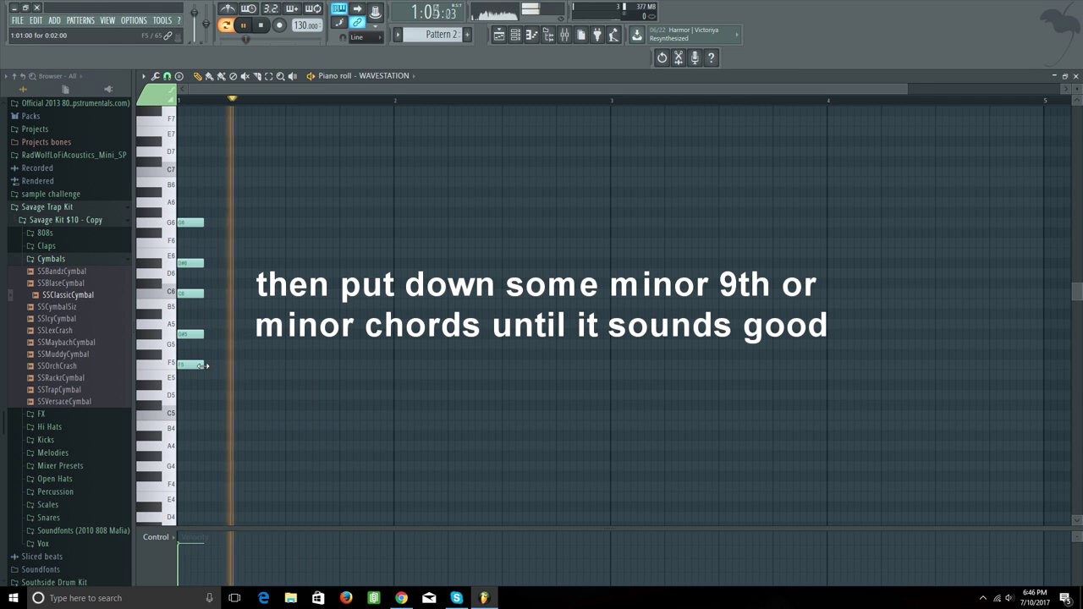
left_click_drag(203, 366, 292, 372)
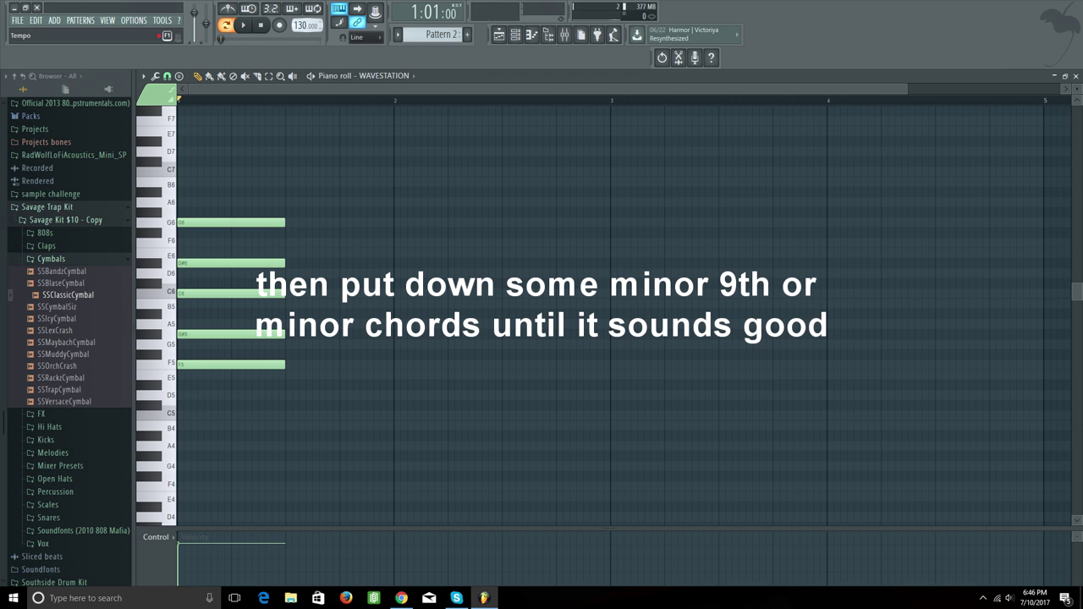
key("space")
Step: Try different positions for the chord that follows the first one, playing the pattern after each move
mouse_move(332, 370)
left_mouse_down()
mouse_move(297, 372)
mouse_move(503, 374)
mouse_move(312, 367)
left_mouse_up()
key("space")
key("space")
key("space")
left_click_drag(427, 366, 359, 366)
key("space")
key("space")
left_click_drag(472, 366, 389, 387)
key("space")
Step: Try pasting further copies of the chord and moving them to other beats and pitches
key("ctrl+v")
left_click_drag(279, 366, 602, 414)
left_click(573, 343, "ctrl")
key("space")
left_click_drag(509, 428, 502, 427)
key("ctrl+v")
left_click_drag(252, 368, 435, 235)
key("Delete")
key("ctrl+v")
left_click_drag(264, 413, 587, 446)
key("space")
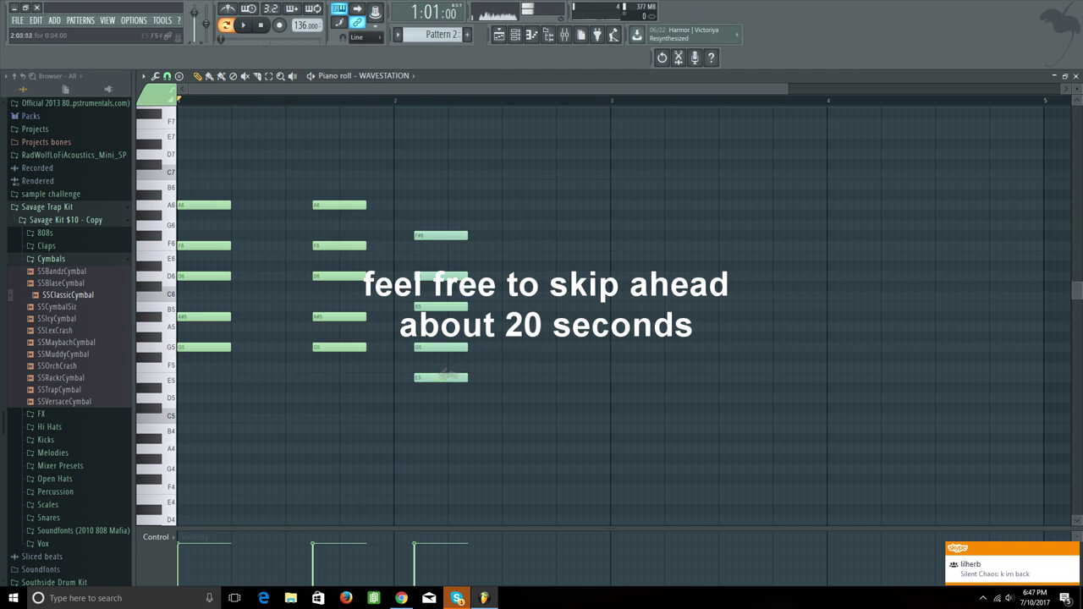
Step: Try shifting the E5 chord in bar 2 later and lower, and play the progression repeatedly
left_click_drag(449, 375, 538, 398)
key("space")
key("space")
key("space")
key("space")
key("space")
key("space")
key("space")
key("space")
key("space")
key("space")
Step: Stamp a minor 9th chord on G5 at bar 1 and place a second one at step 11 of that bar
left_click(179, 77)
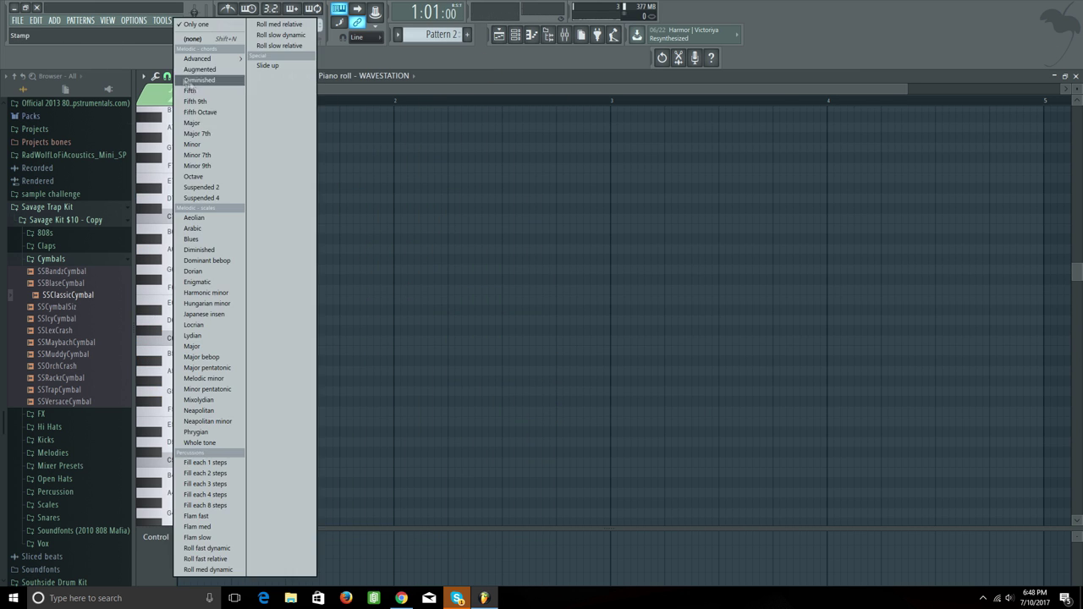
left_click(203, 177)
left_click(213, 422)
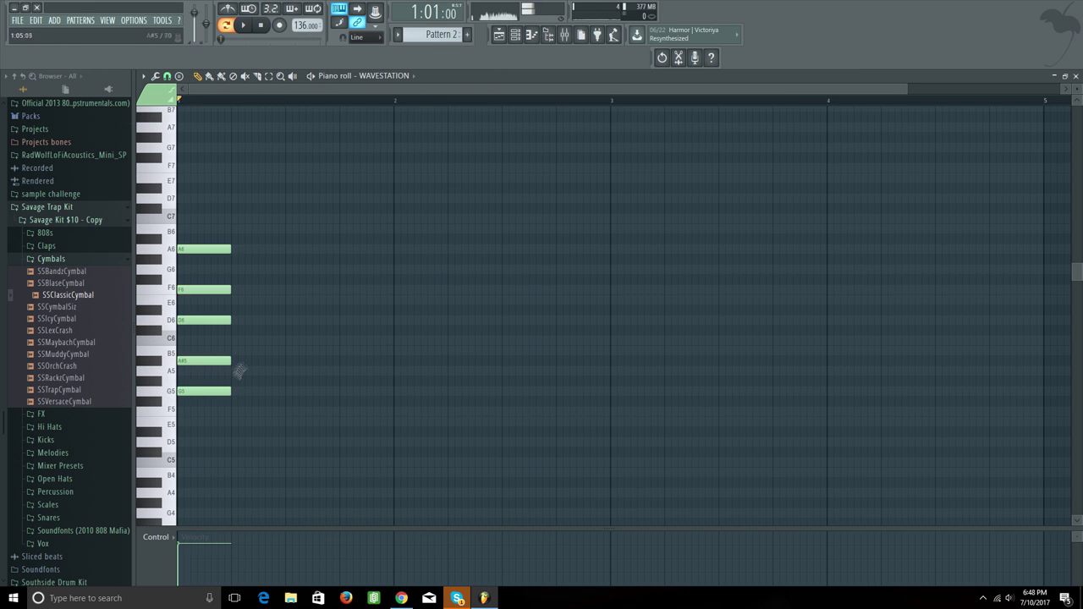
left_click_drag(313, 402, 328, 399)
key("space")
key("space")
Step: Try adding another minor 9th chord on C#6 at bar 2 and play the pattern
left_click(179, 76)
left_click(203, 177)
left_click(259, 389)
left_click_drag(259, 389, 429, 330)
key("space")
key("space")
key("space")
key("space")
key("space")
key("space")
key("space")
Step: Deselect the notes and replay the pattern to judge the added bar 2 chords
left_click(648, 293, "ctrl")
key("space")
key("space")
key("space")
left_click(648, 302, "ctrl")
key("space")
key("space")
key("space")
Step: Try lowering the C#6 chords in bar 2 to C6 and shifting the last one slightly earlier
left_click_drag(498, 344, 450, 290, "ctrl")
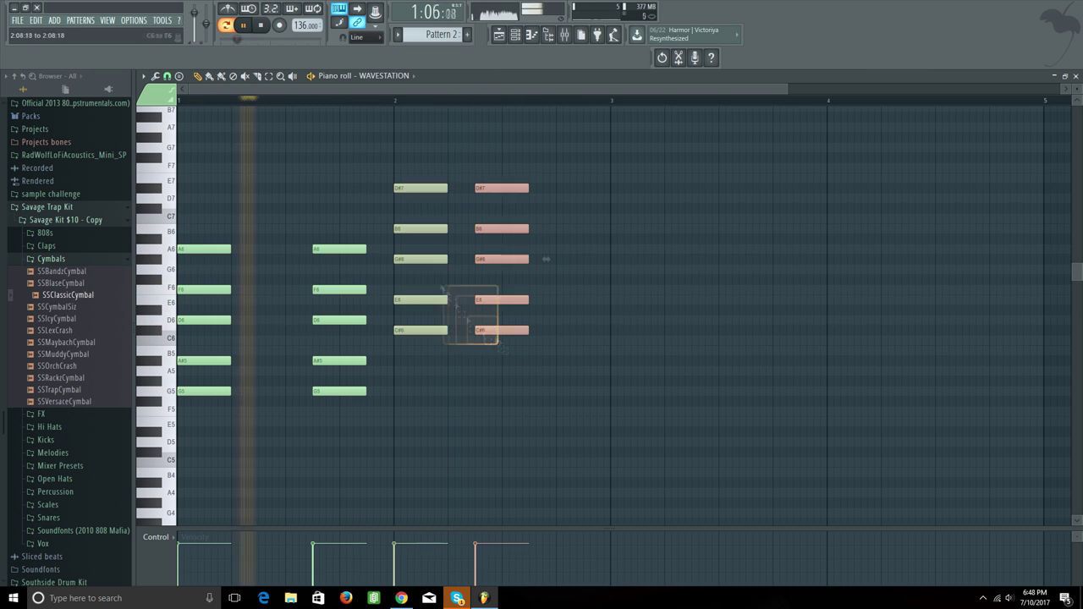
left_click_drag(434, 330, 434, 340)
left_click(682, 252, "ctrl")
key("space")
left_click_drag(508, 340, 480, 340)
key("space")
left_click(145, 75)
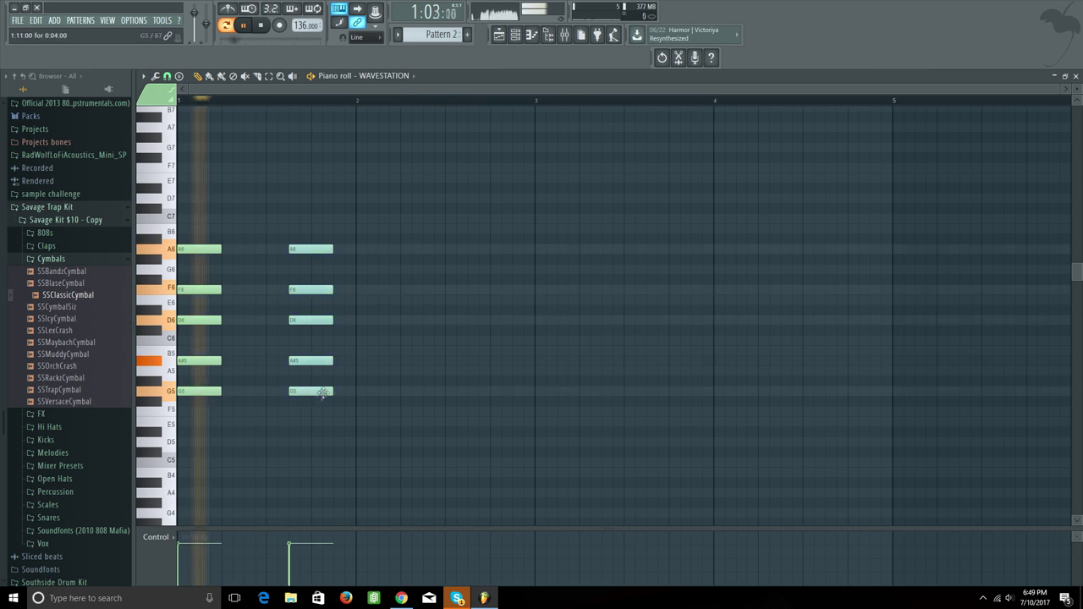
Step: Try moving the second G5 chord into bar 2 at a lower pitch and play the result
left_click(414, 368, "ctrl")
left_click_drag(322, 393, 508, 421)
key("space")
key("space")
key("space")
key("space")
key("space")
key("space")
Step: Play back the reworked chord pattern several times with the notes deselected to check its rhythm
left_click(367, 375, "ctrl")
key("space")
left_click(532, 333, "ctrl")
key("space")
key("space")
left_click(657, 378, "ctrl")
key("space")
Step: Set the project tempo to 142 BPM and play the pattern
right_click(308, 25)
mouse_move(326, 33)
left_click(429, 104)
left_click_drag(306, 31, 305, 29)
key("space")
Step: Delete two stray notes and copy a chord to a later beat at a higher pitch for the four-bar progression
right_click(506, 320)
right_click(436, 311)
left_click_drag(317, 391, 429, 324, "shift")
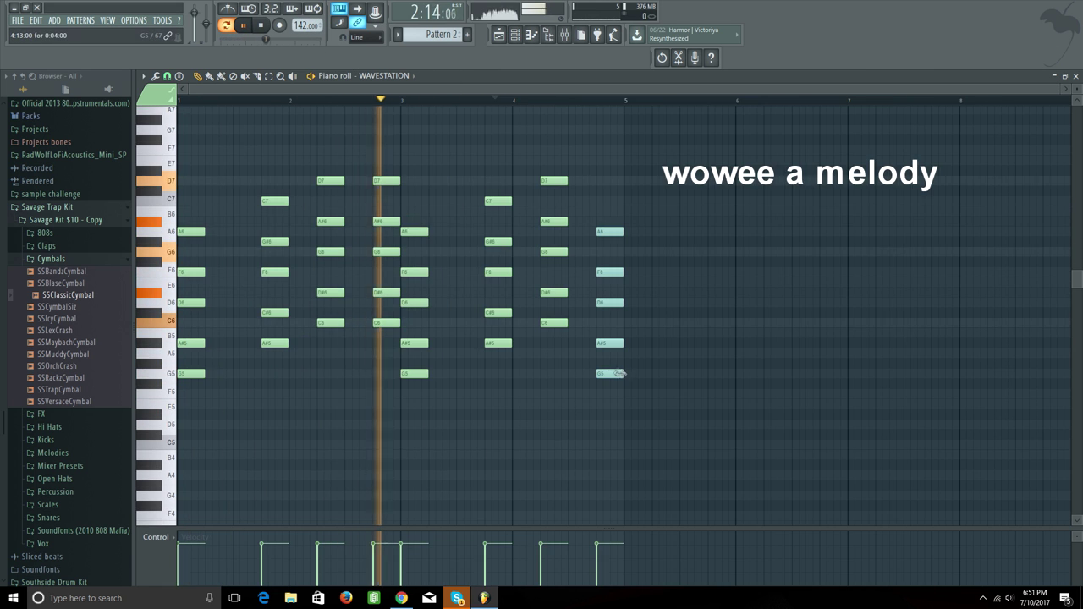
Step: Duplicate the whole four-bar chord progression into bars 5 to 8 and play it
left_click_drag(679, 437, 173, 98, "ctrl")
mouse_move(187, 444)
left_mouse_down("shift")
mouse_move(602, 467)
mouse_move(643, 439)
mouse_move(615, 433)
mouse_move(616, 424)
left_mouse_up("shift")
left_click(691, 452, "ctrl")
key("space")
key("space")
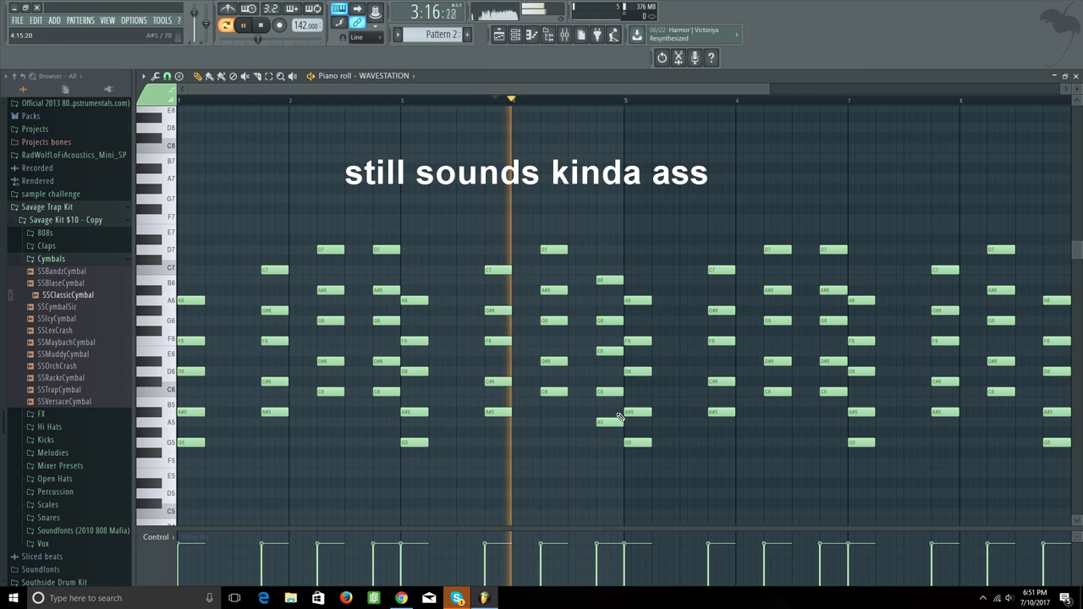
Step: Raise the last chord of bar 4 and the last chord of bar 8 so both start on D6
left_click_drag(604, 422, 604, 411)
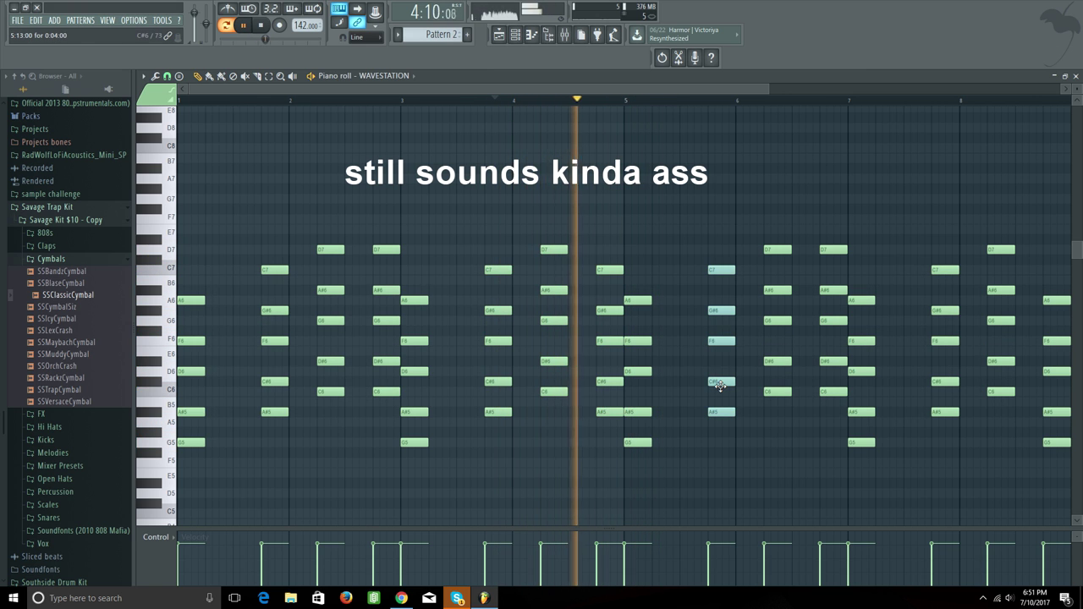
left_click(452, 100)
left_click_drag(607, 412, 609, 372)
left_click_drag(677, 89, 751, 89)
left_click_drag(936, 443, 945, 369)
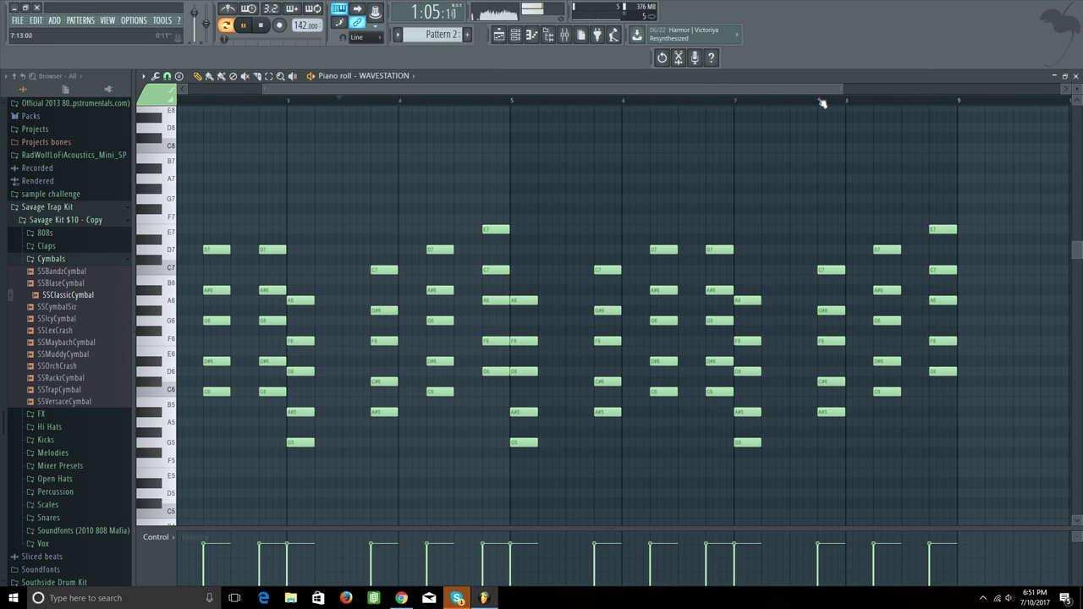
scroll(821, 103, "down", 3)
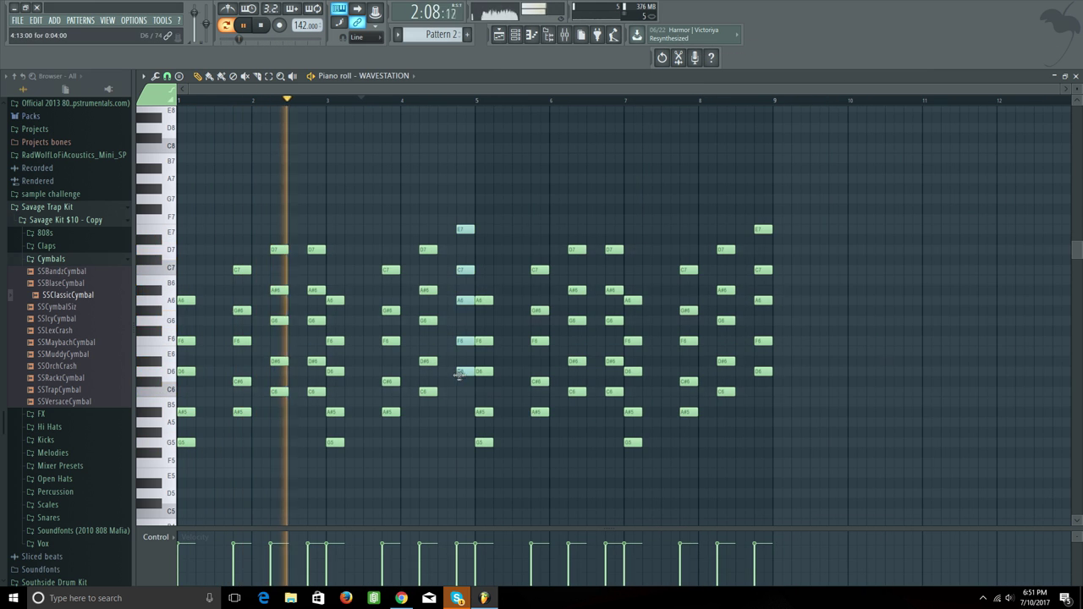
left_click(648, 120, "ctrl")
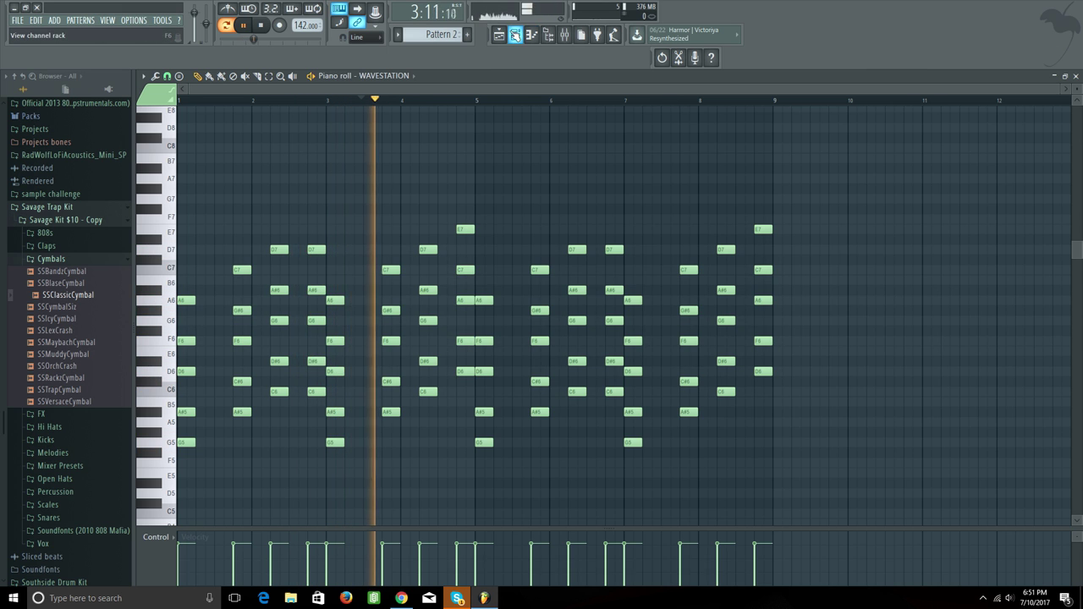
Step: Replace the Clap channel with the Purity generator
left_click(515, 34)
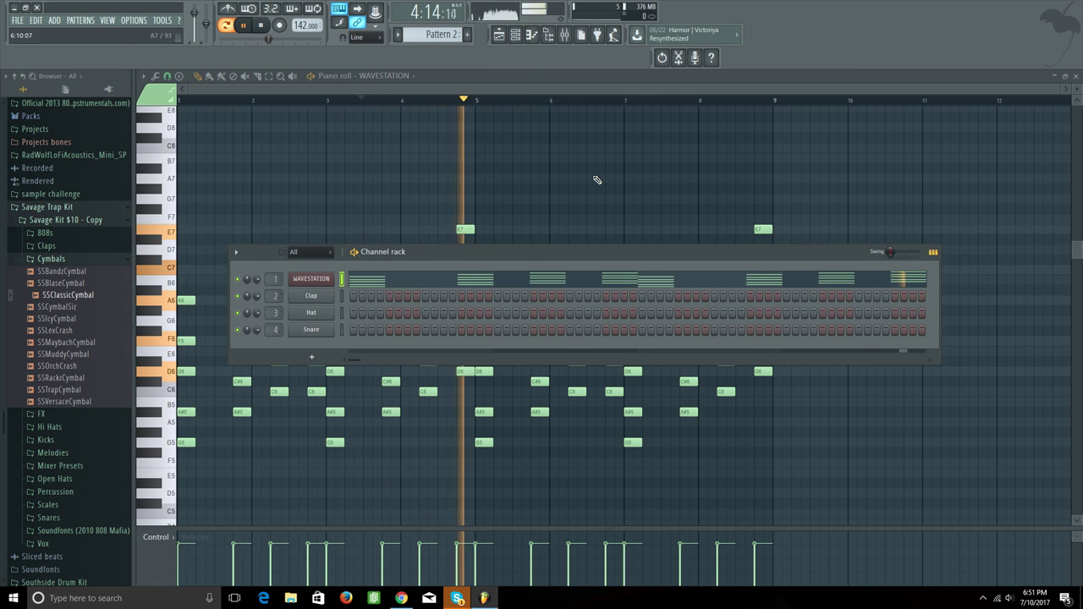
key("F6")
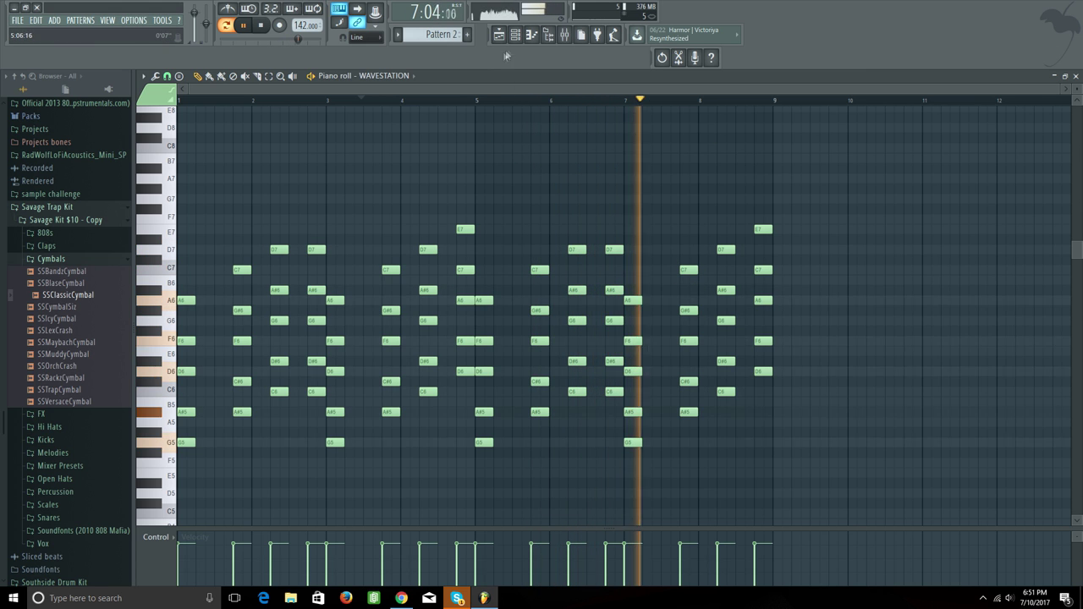
key("F6")
right_click(334, 294)
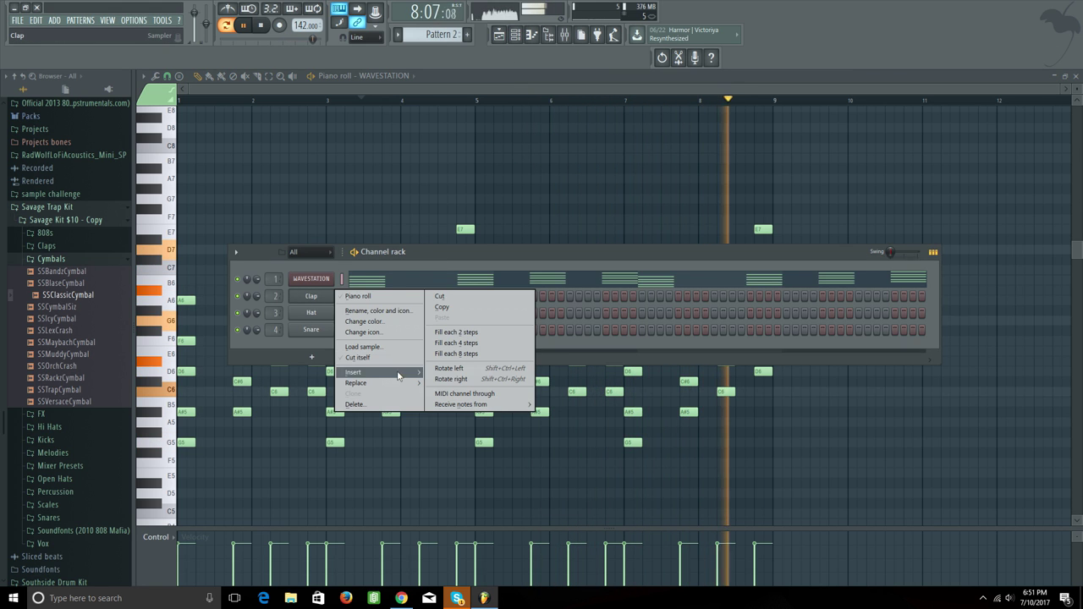
mouse_move(397, 385)
left_click(456, 24)
scroll(509, 523, "down", 4)
scroll(509, 523, "down", 3)
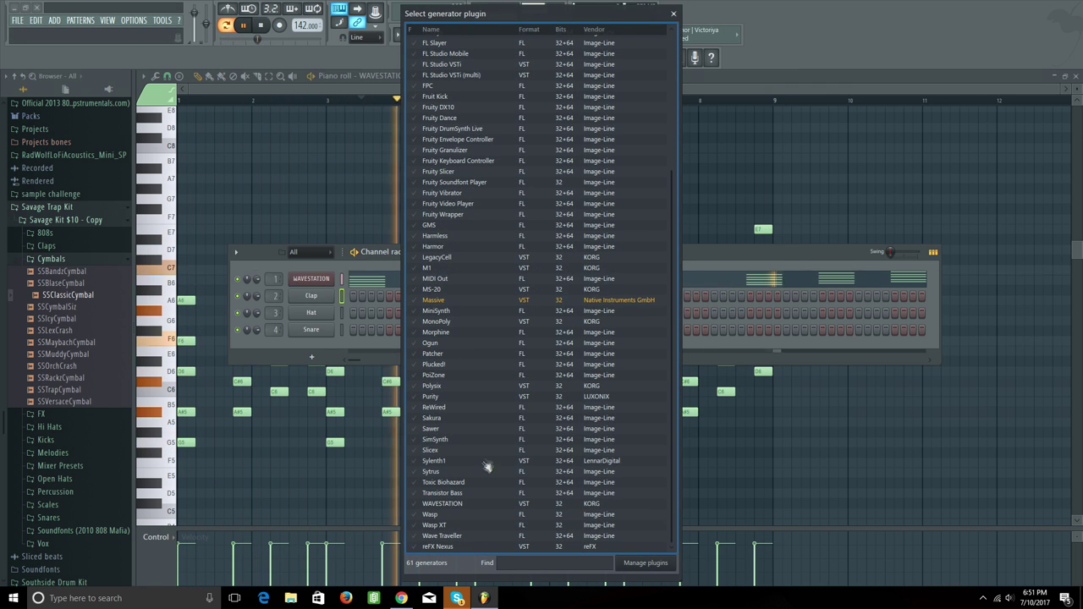
left_click(455, 397)
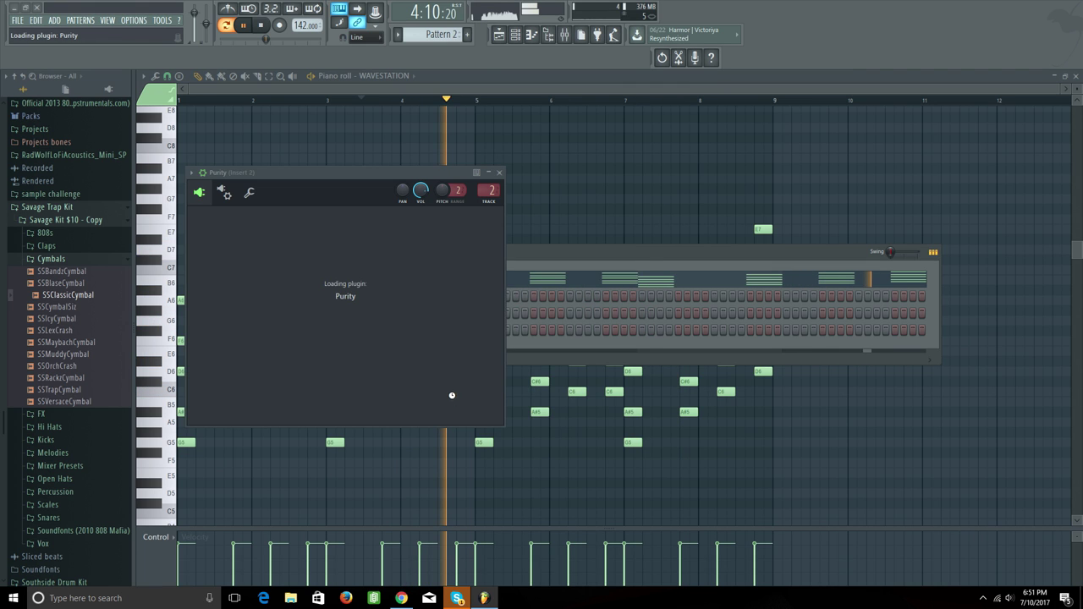
left_click(612, 349)
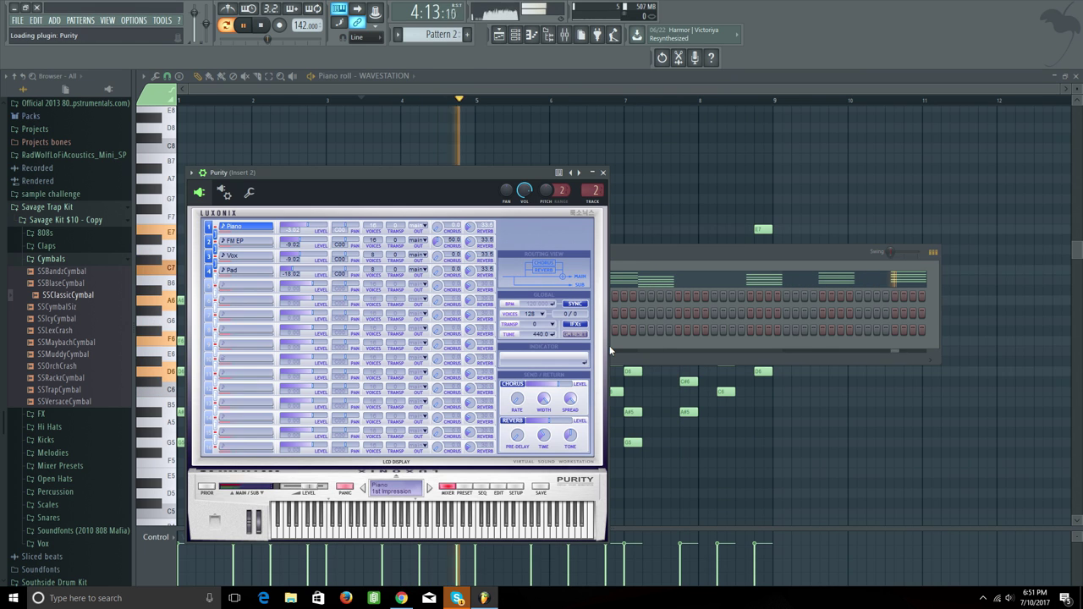
Step: Browse Purity's Lead Synth and Slow Synth presets, load SynChoir 1 and close the plugin window
left_click(467, 486)
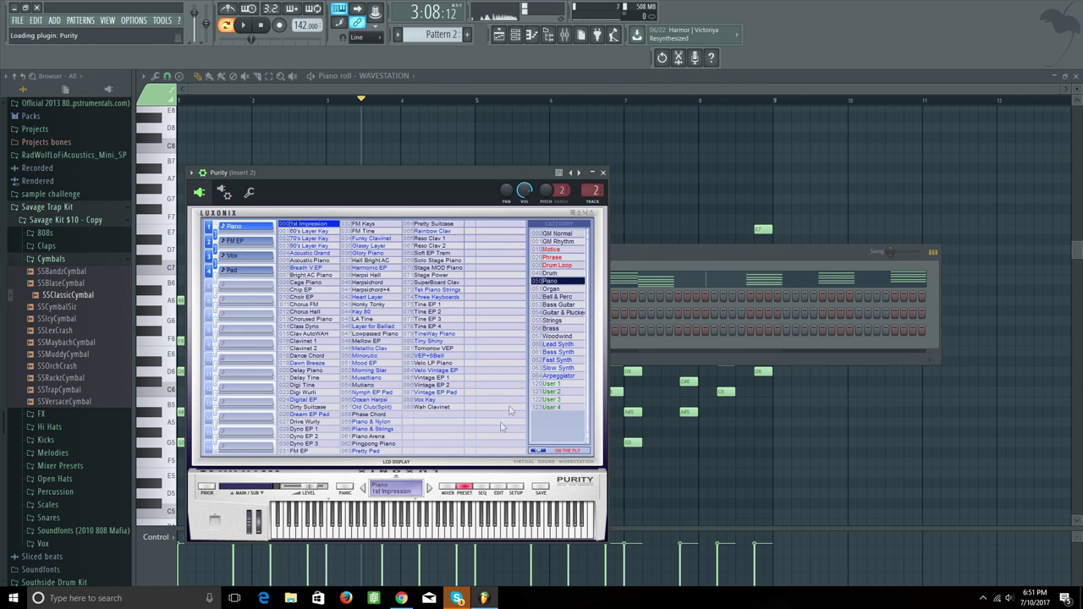
left_click(566, 344)
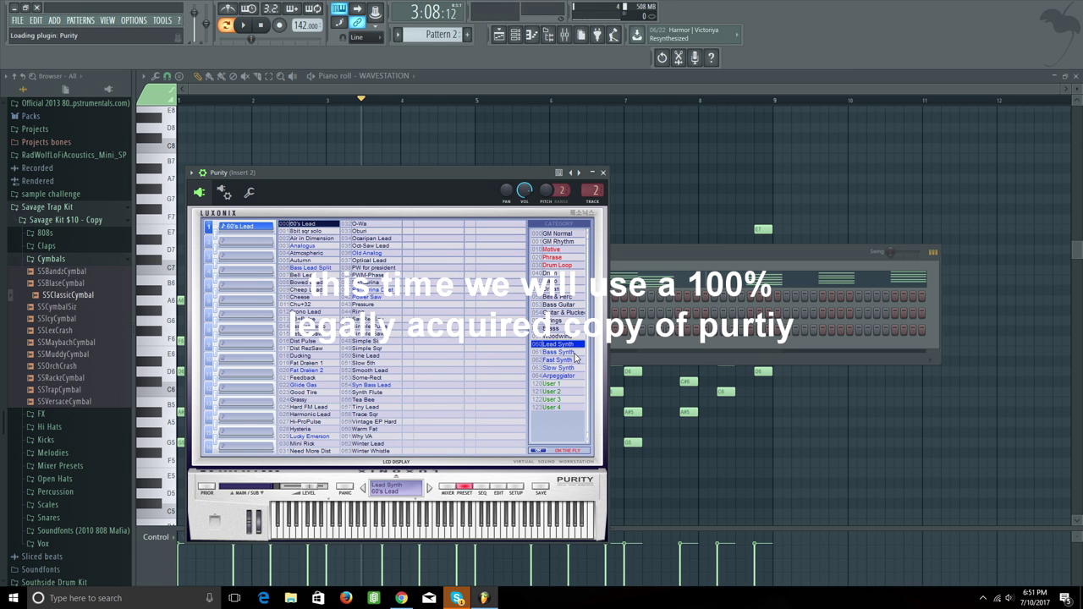
right_click(576, 354)
left_click(466, 491)
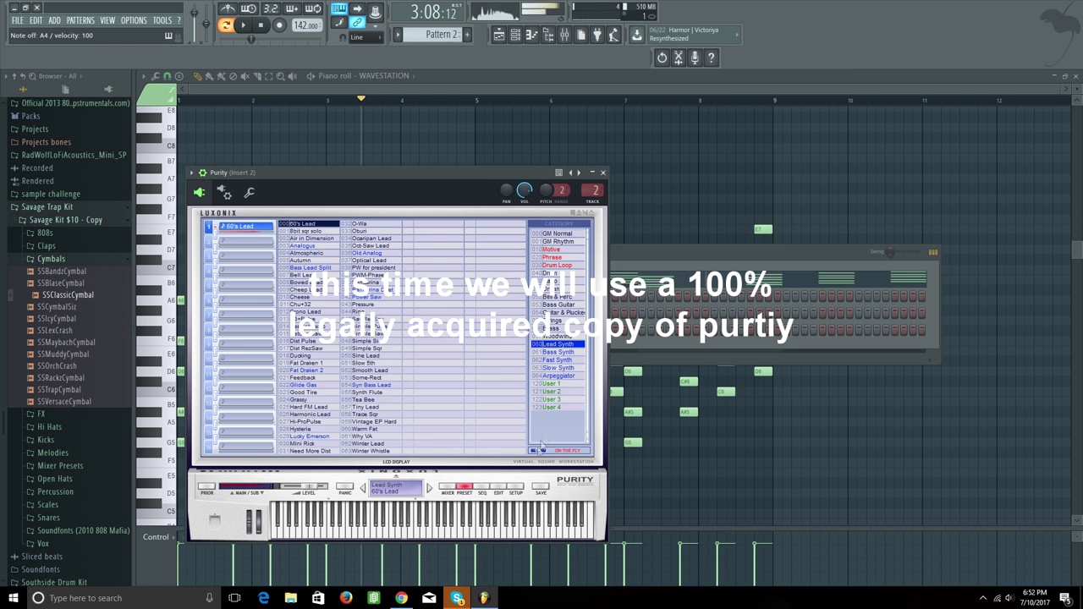
left_click(565, 368)
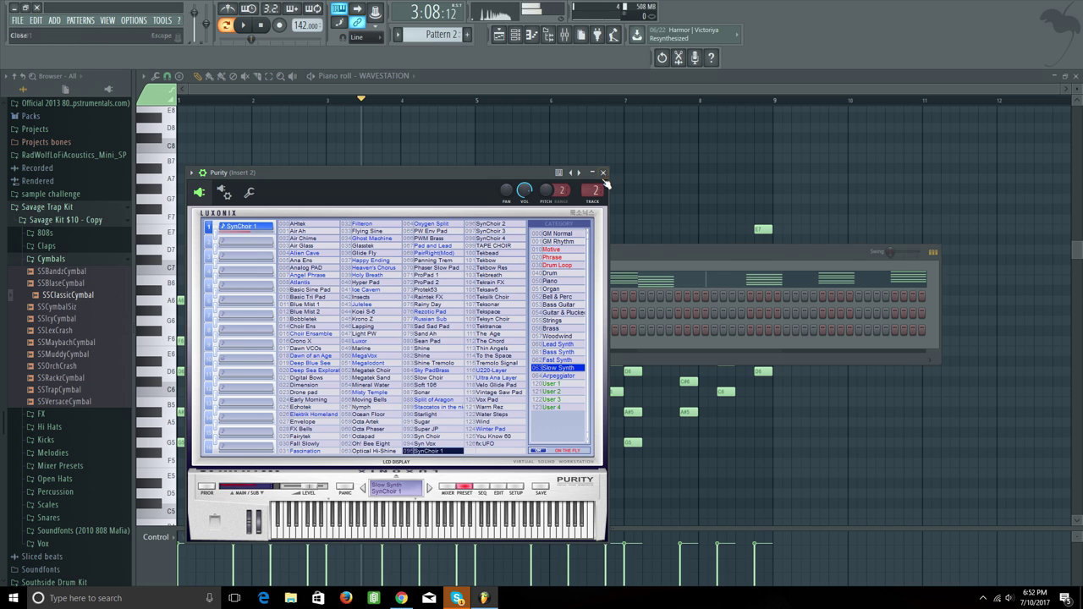
left_click(603, 172)
Step: Copy all WAVESTATION chords into Purity's piano roll and extend them with quick legato
right_click(332, 289)
left_click(352, 298)
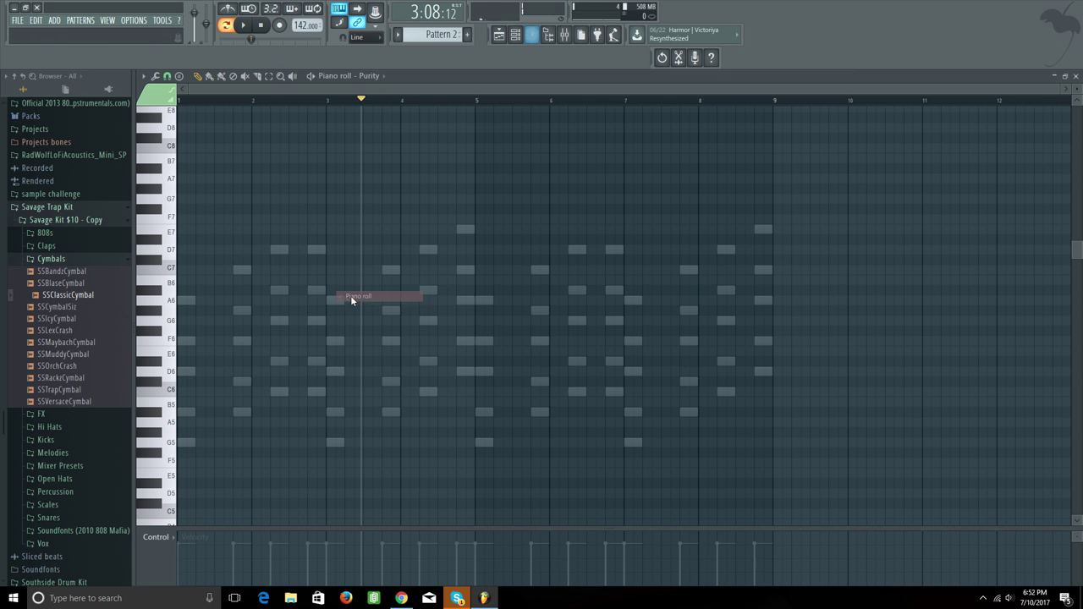
scroll(372, 77, "up", 1)
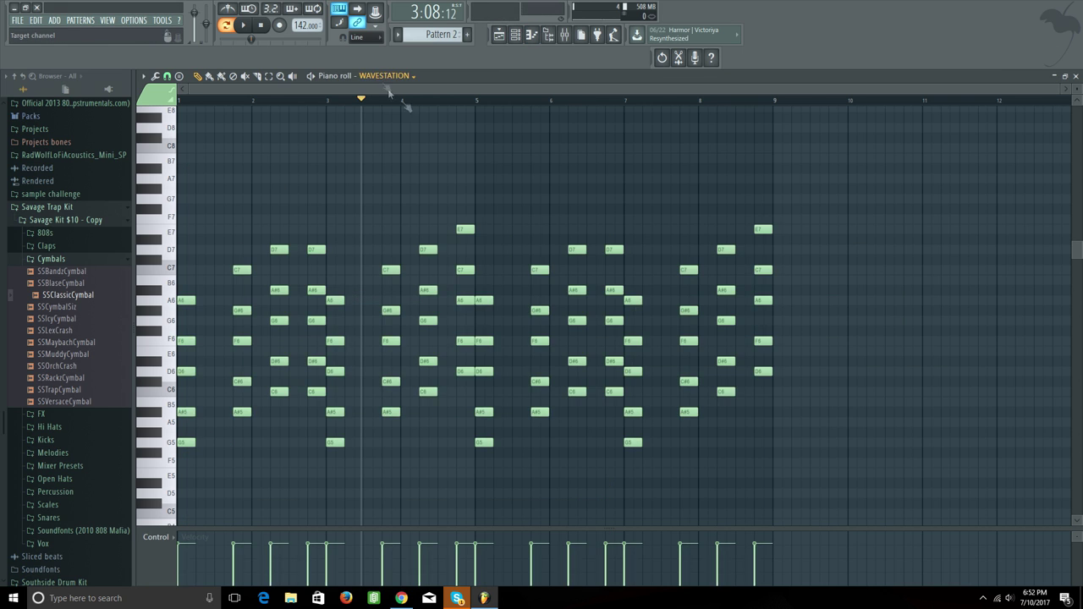
key("ctrl+a")
scroll(248, 213, "up", 1)
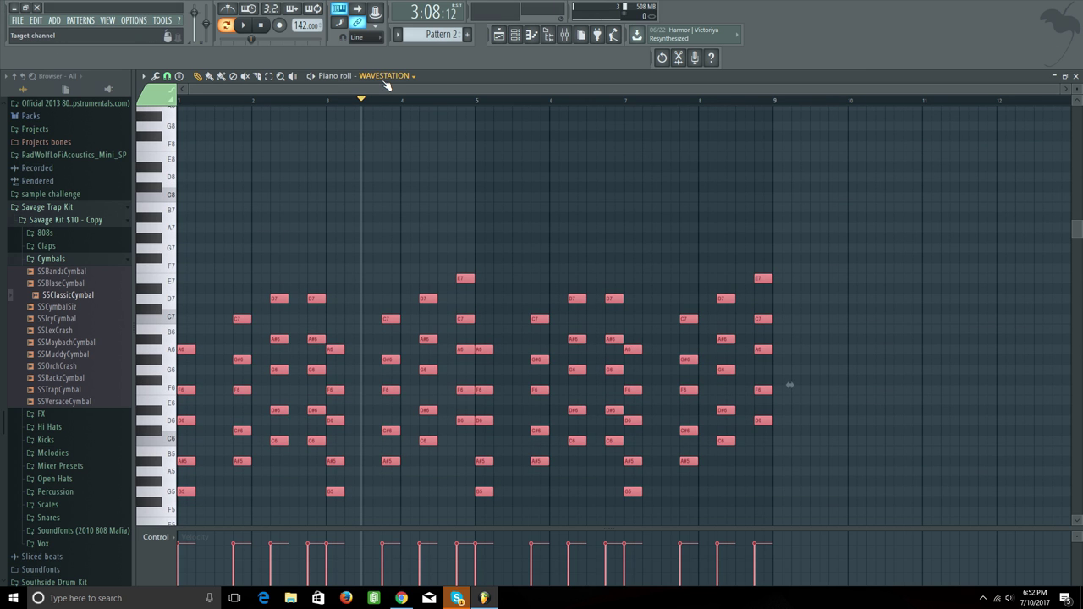
left_click(513, 34)
right_click(326, 283)
left_click(349, 299)
key("ctrl+l")
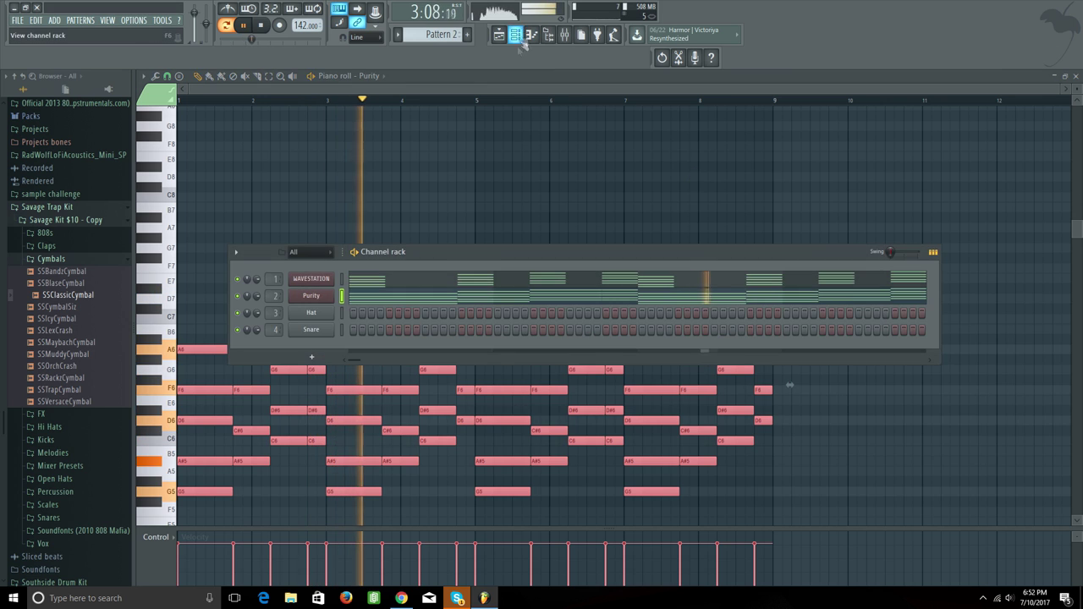
Step: Switch Purity to the Blue Mist 1 preset, lower its channel volume to about 38% and reopen the plugin
key("F6")
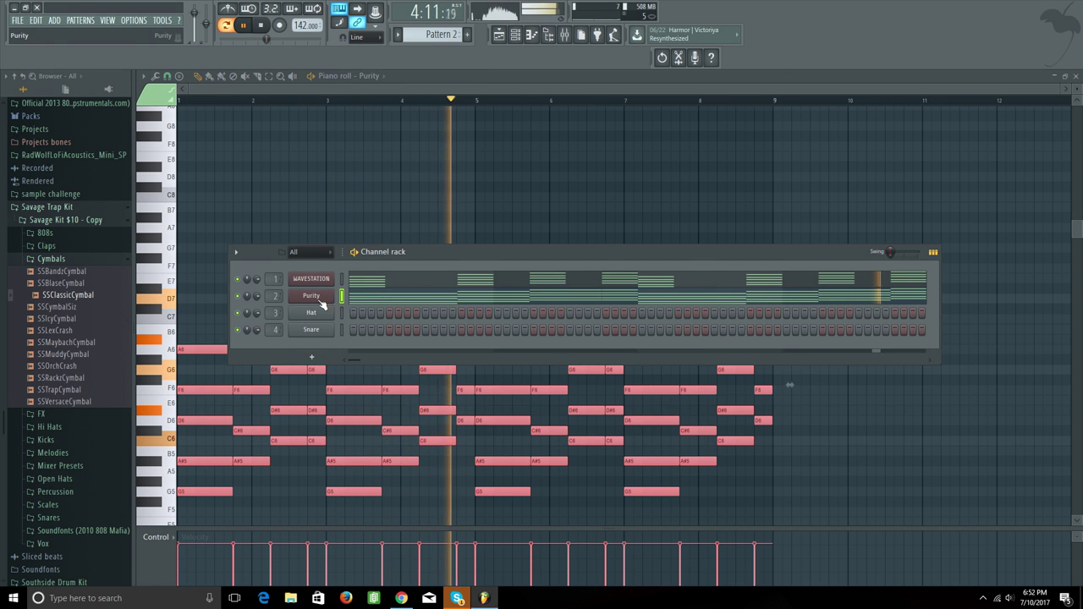
left_click(321, 301)
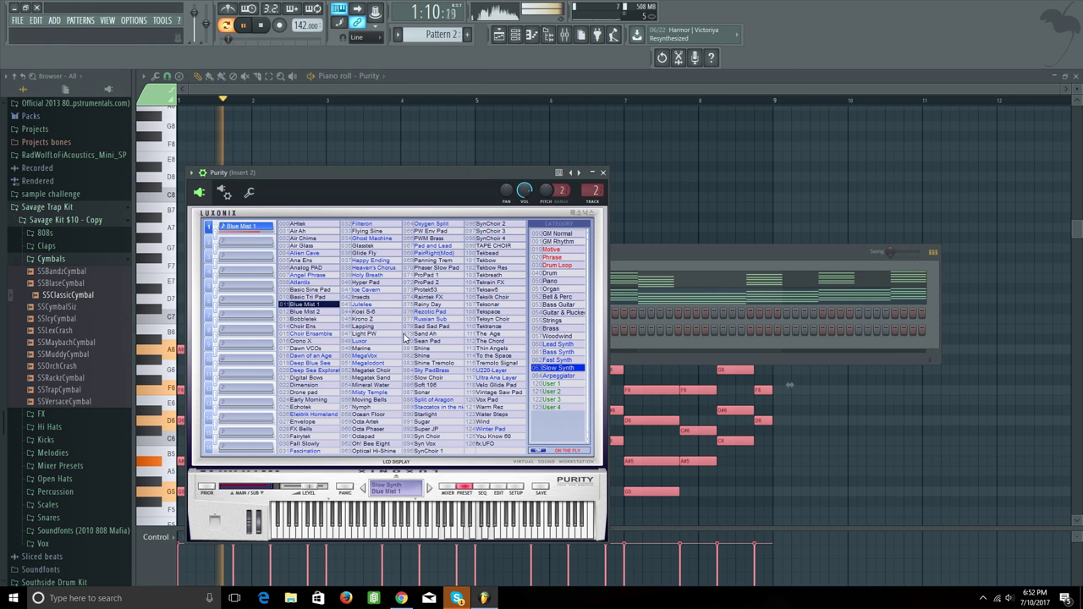
left_click(603, 173)
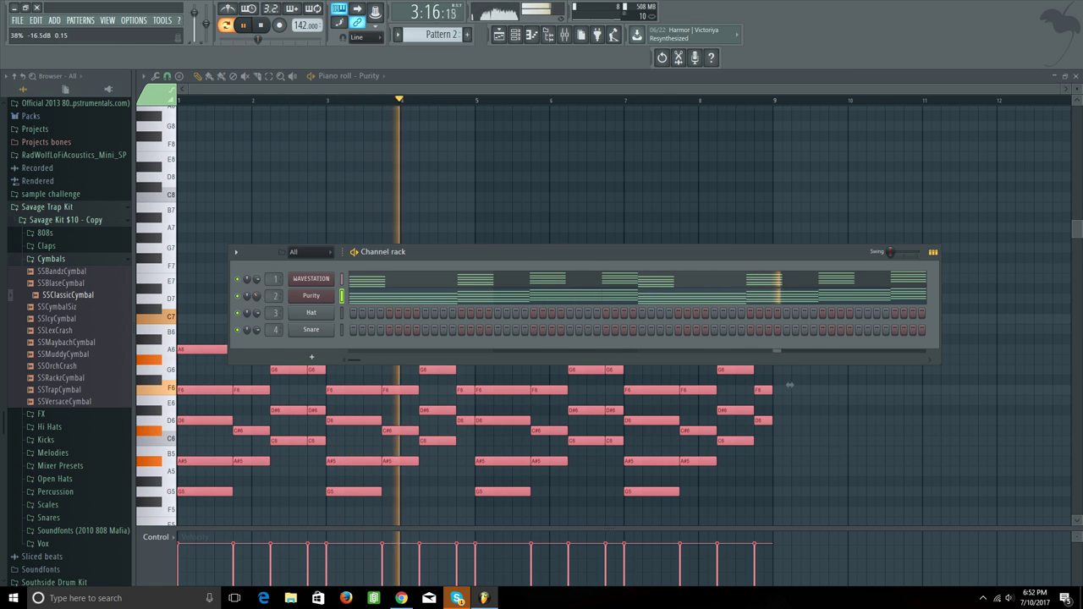
left_click(311, 296)
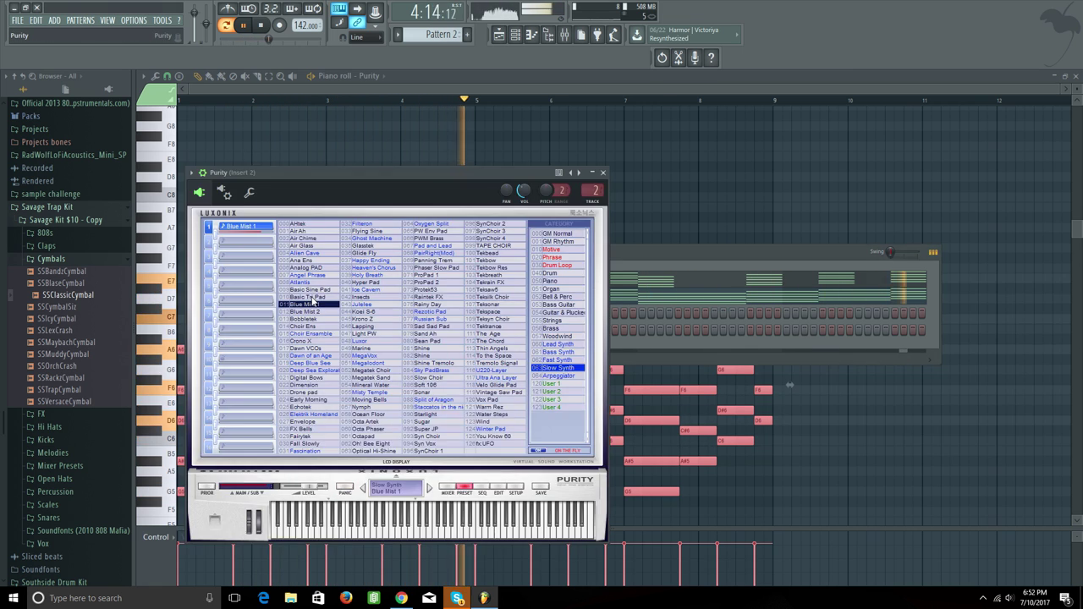
Step: Load the Analog PAD preset from Purity's Slow Synth category and close the plugin window
left_click(603, 172)
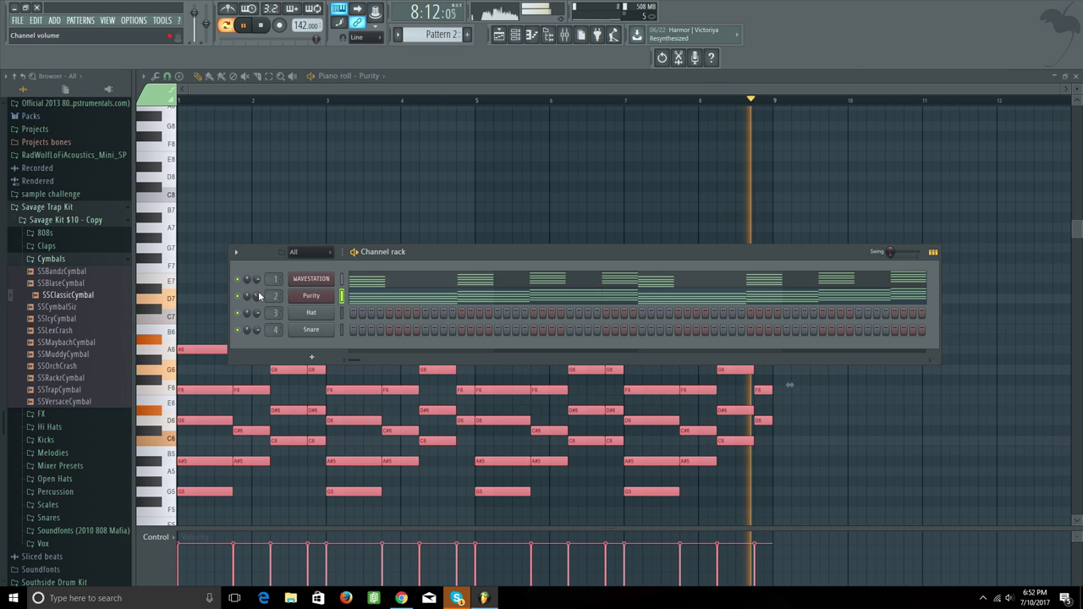
left_click(326, 299)
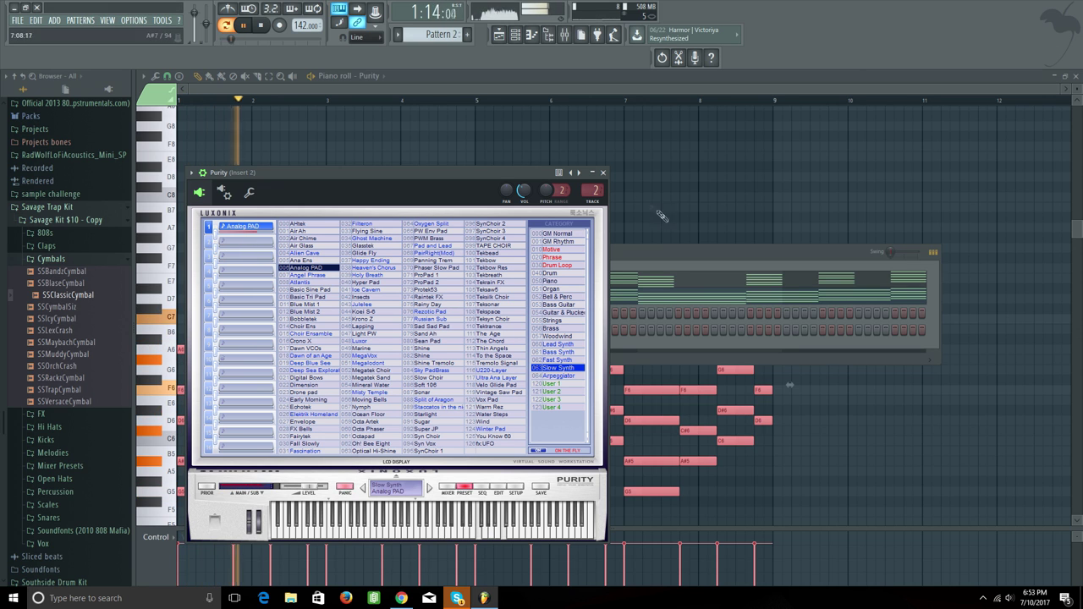
left_click(602, 174)
Step: Remove all the extended chords from Purity's piano roll and go to WAVESTATION's piano roll
key("F6")
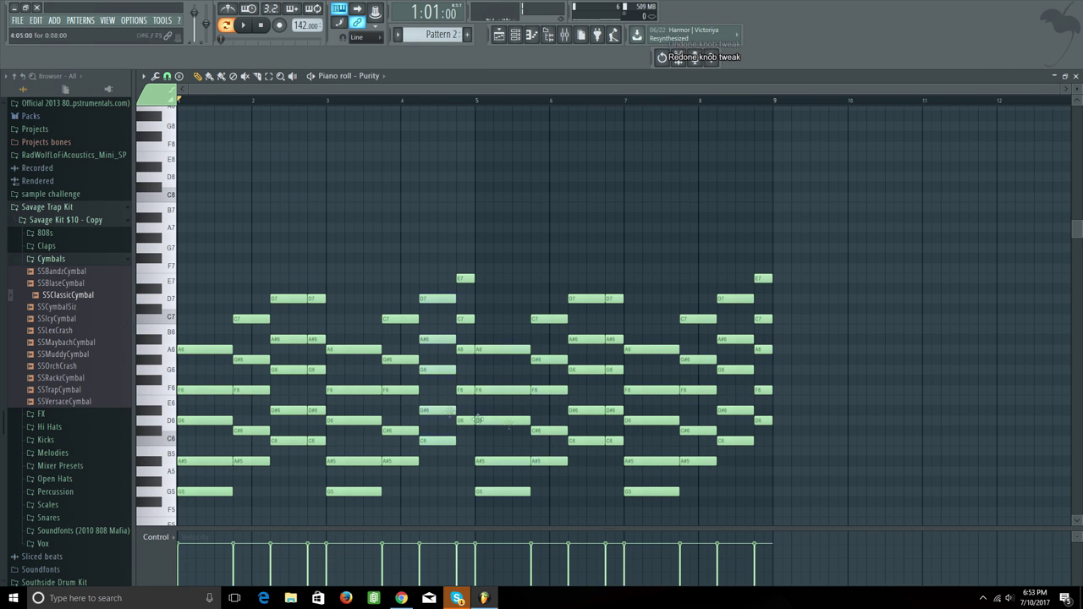
scroll(674, 101, "up", 2)
left_click_drag(671, 89, 316, 141)
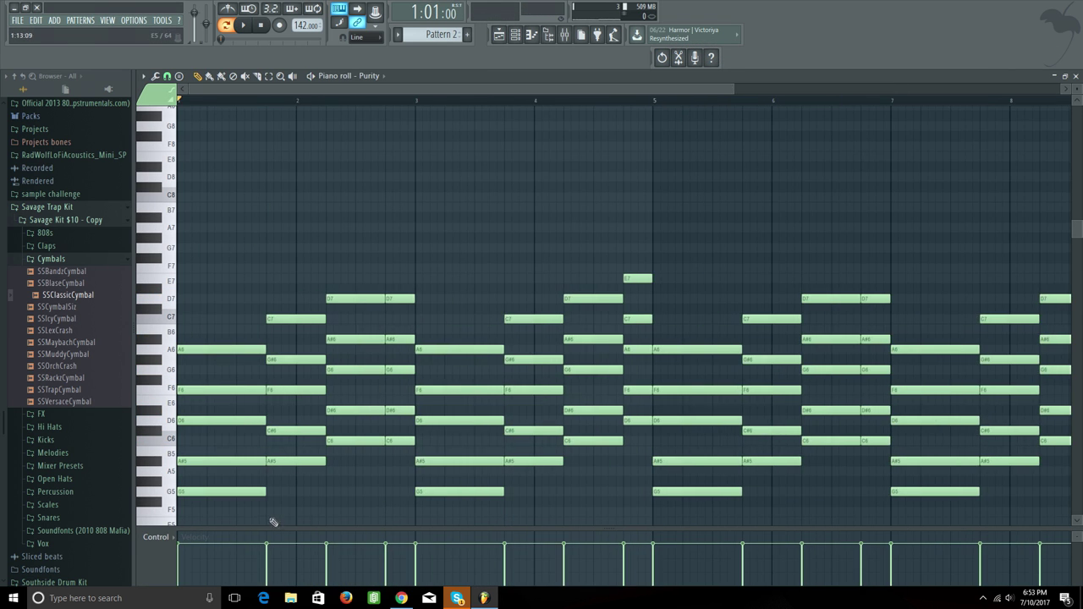
scroll(894, 102, "down", 3)
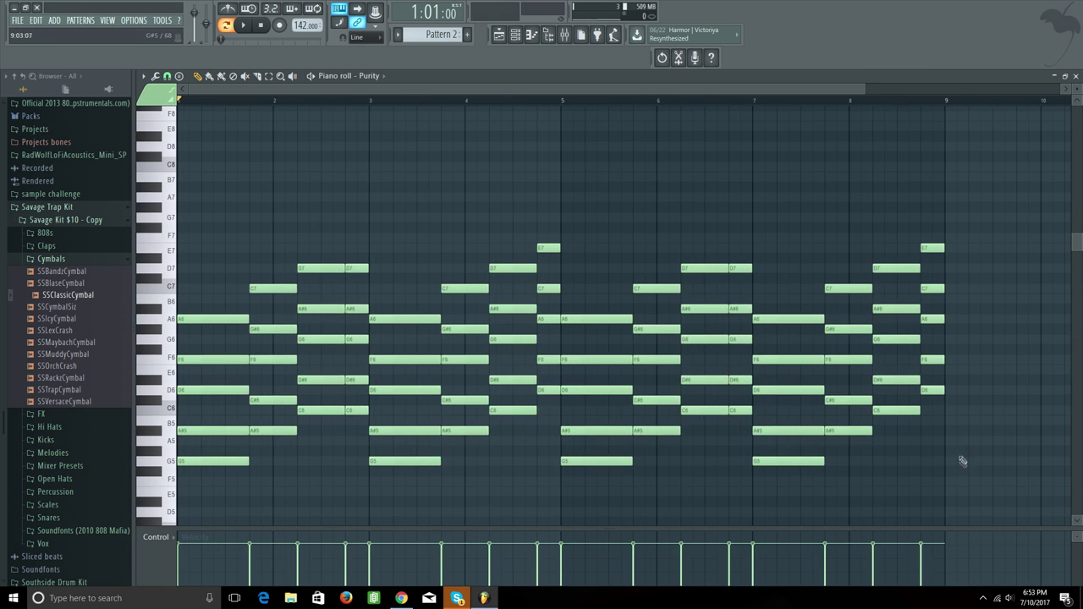
key("ctrl+a")
scroll(960, 381, "up", 1)
key("alt+a")
scroll(385, 78, "down", 1)
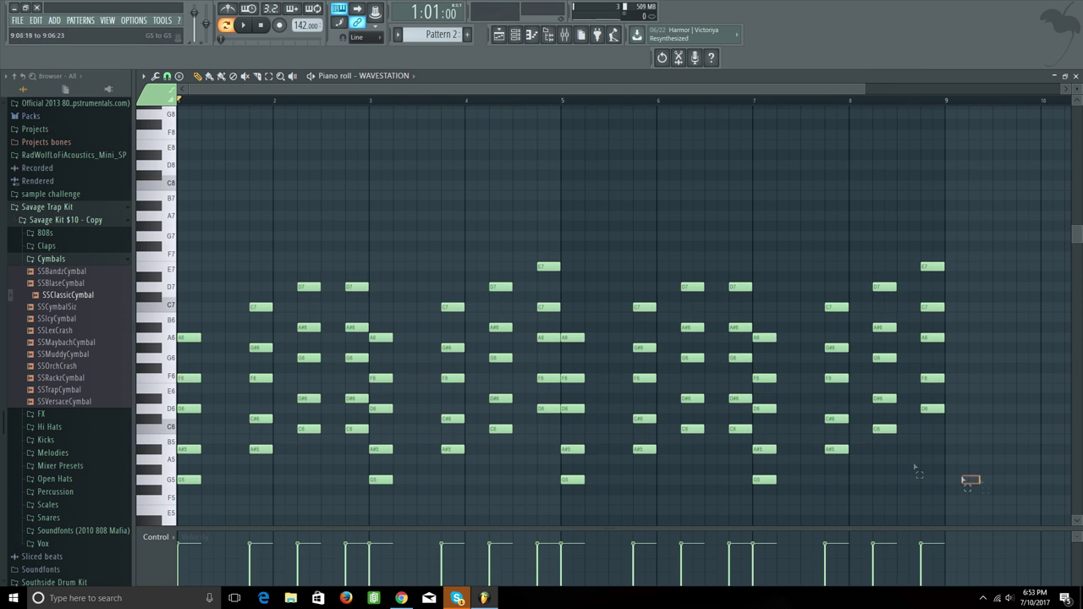
Step: Copy all of WAVESTATION's short chords into Purity's piano roll and play the pattern
key("ctrl+a")
left_click(514, 38)
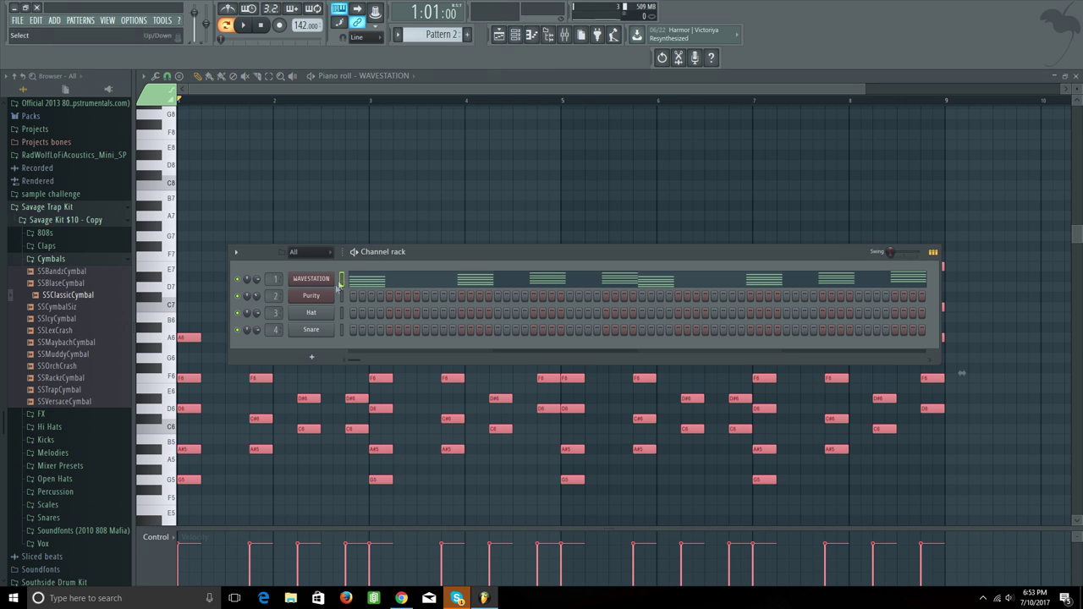
right_click(335, 279)
left_click(341, 300)
key("space")
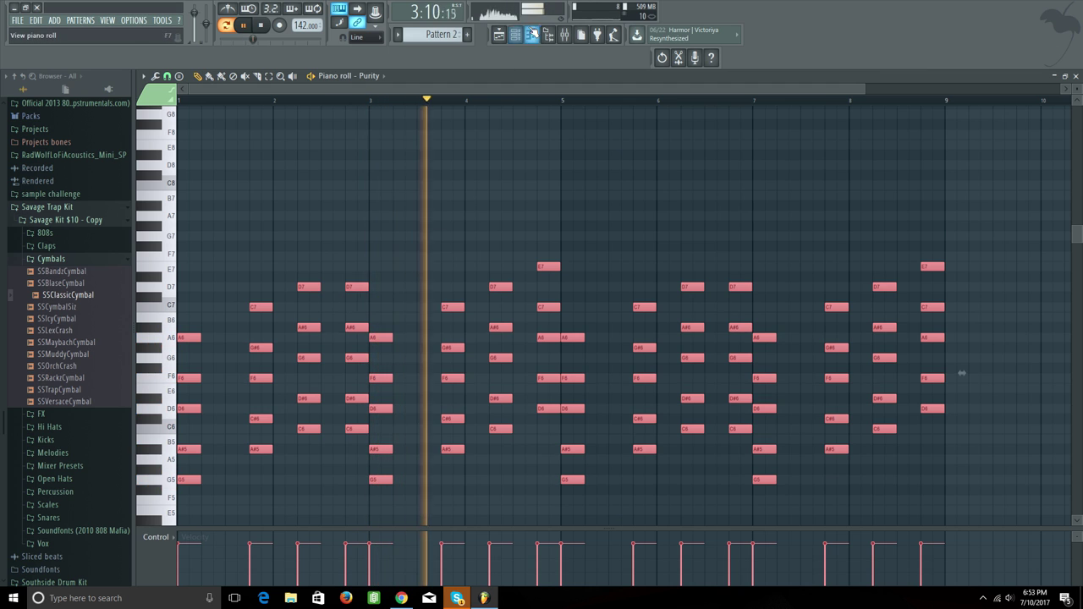
Step: Replace the Hat channel with the reFX Nexus generator
key("F6")
right_click(337, 311)
mouse_move(402, 396)
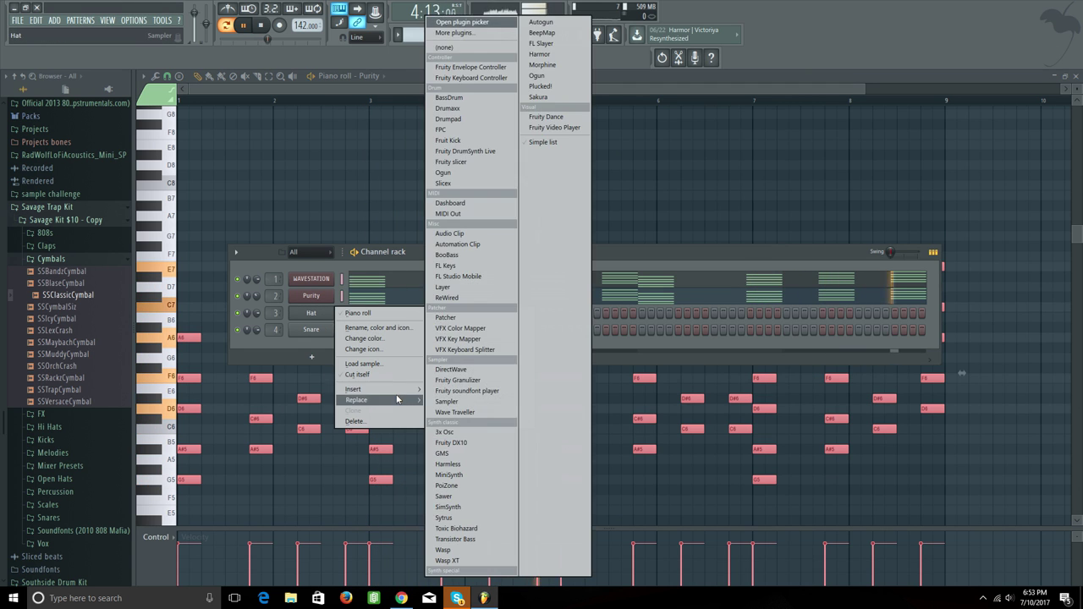
left_click(462, 26)
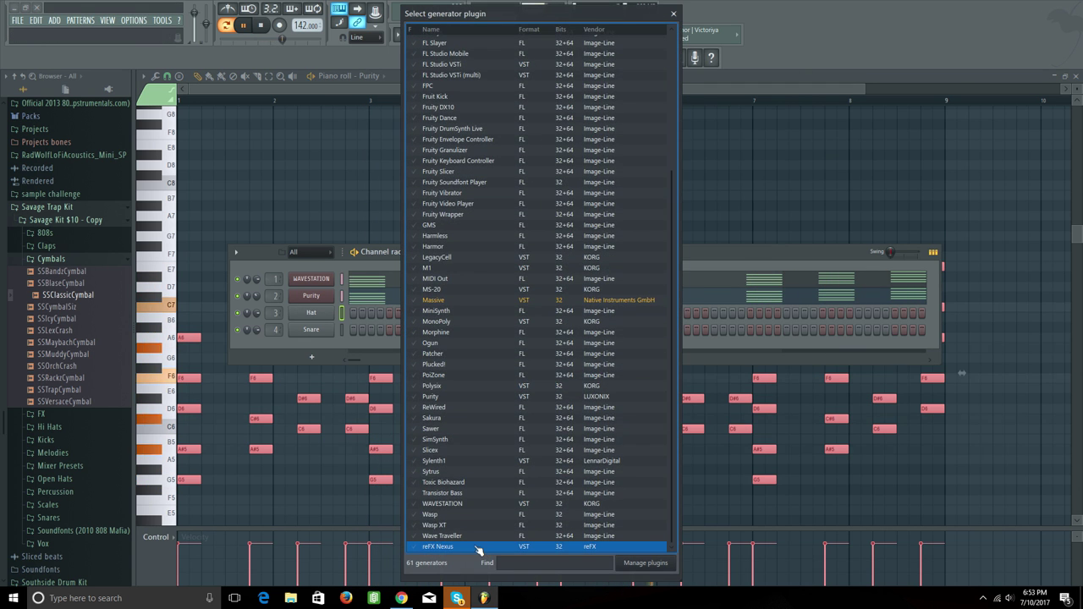
double_click(483, 548)
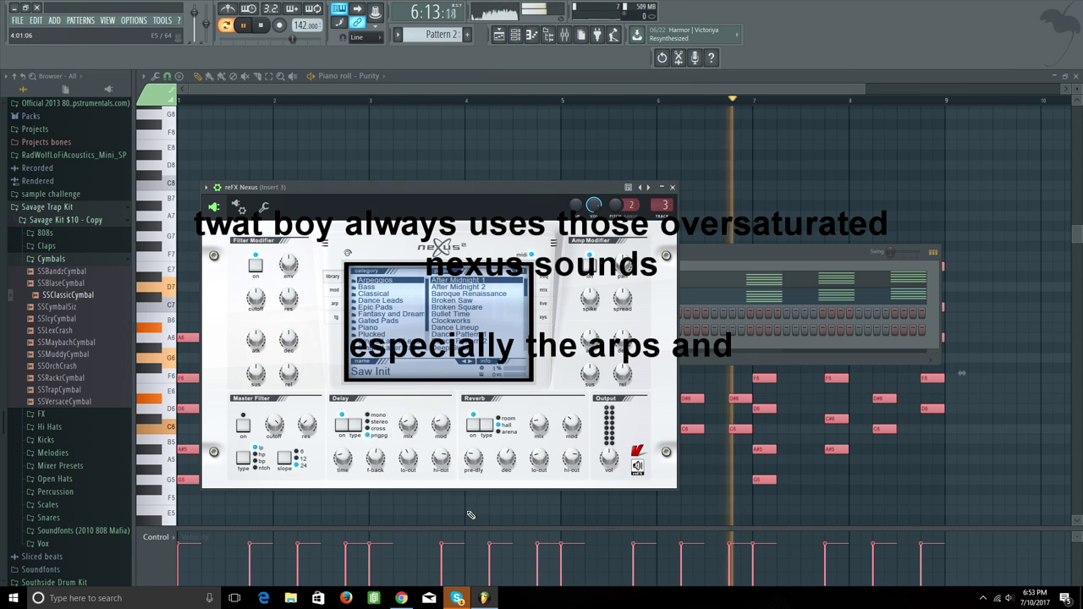
Step: Audition Nexus Arpeggios presets such as Deep Swirl, Flangerpicks and Krystaline, load Jazzy Chills and close the plugin window
left_click(394, 328)
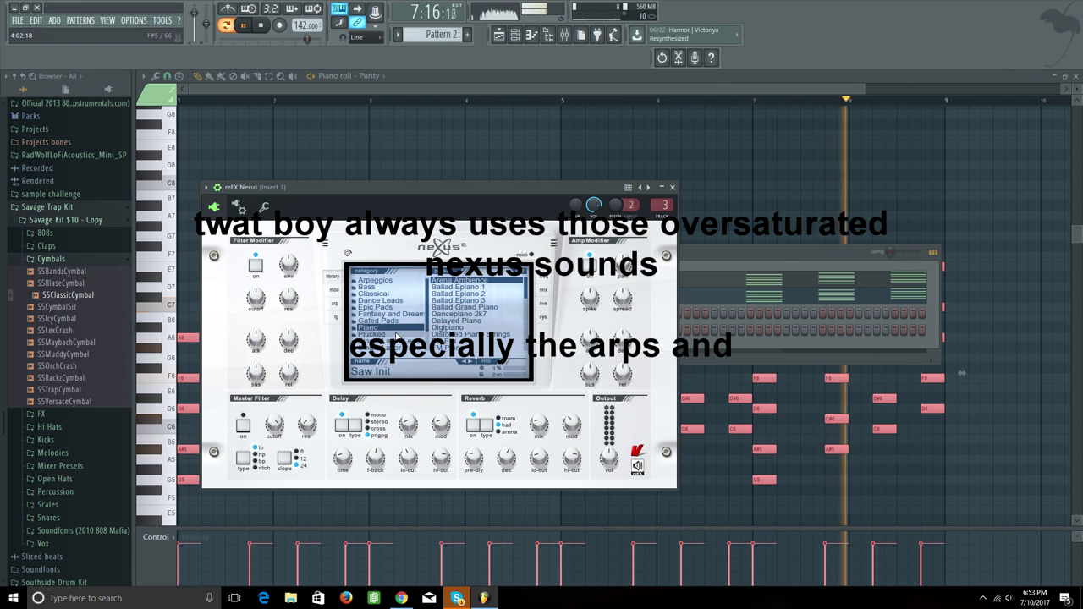
left_click(394, 289)
left_click(395, 281)
key("space")
left_click(463, 294)
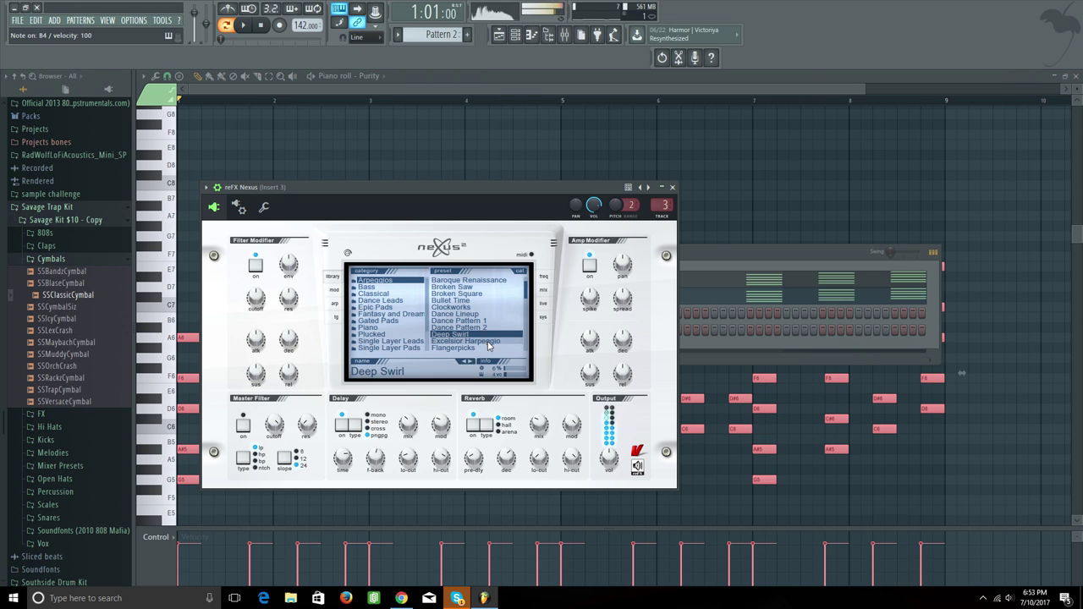
left_click(493, 348)
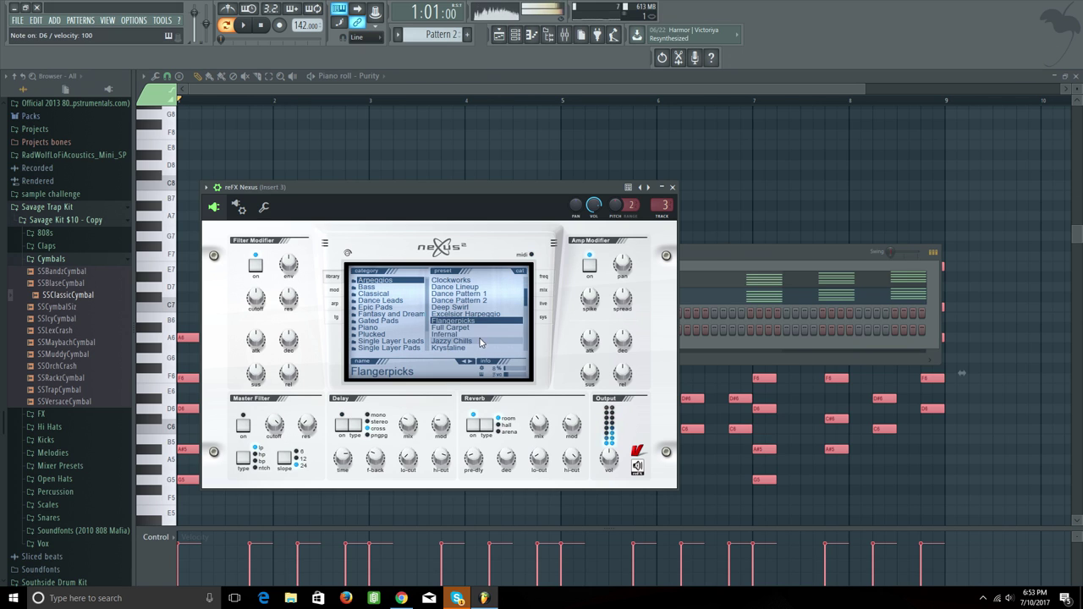
left_click(476, 348)
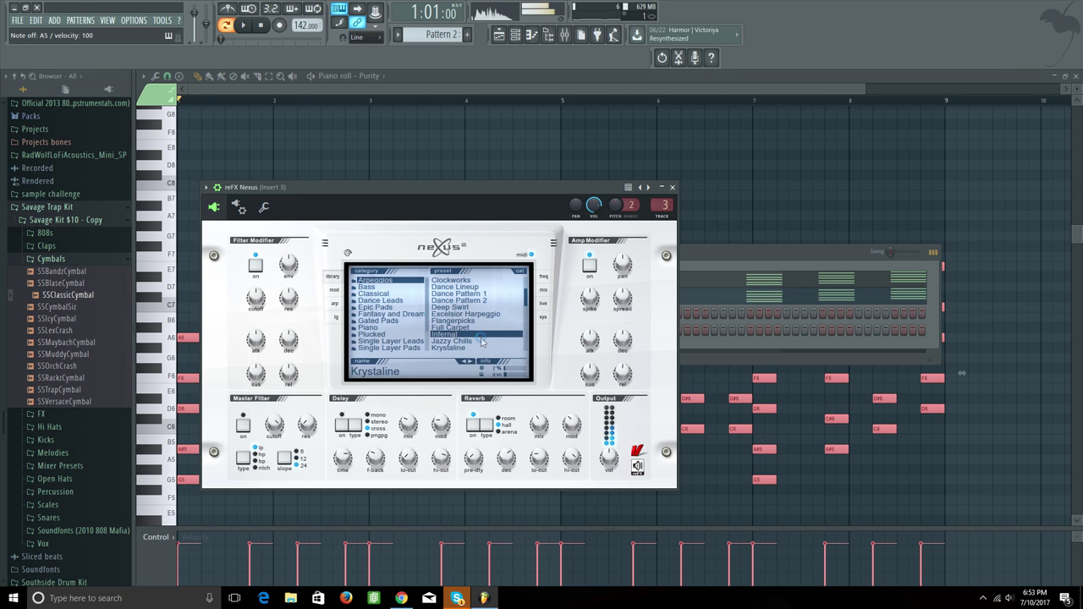
left_click(481, 340)
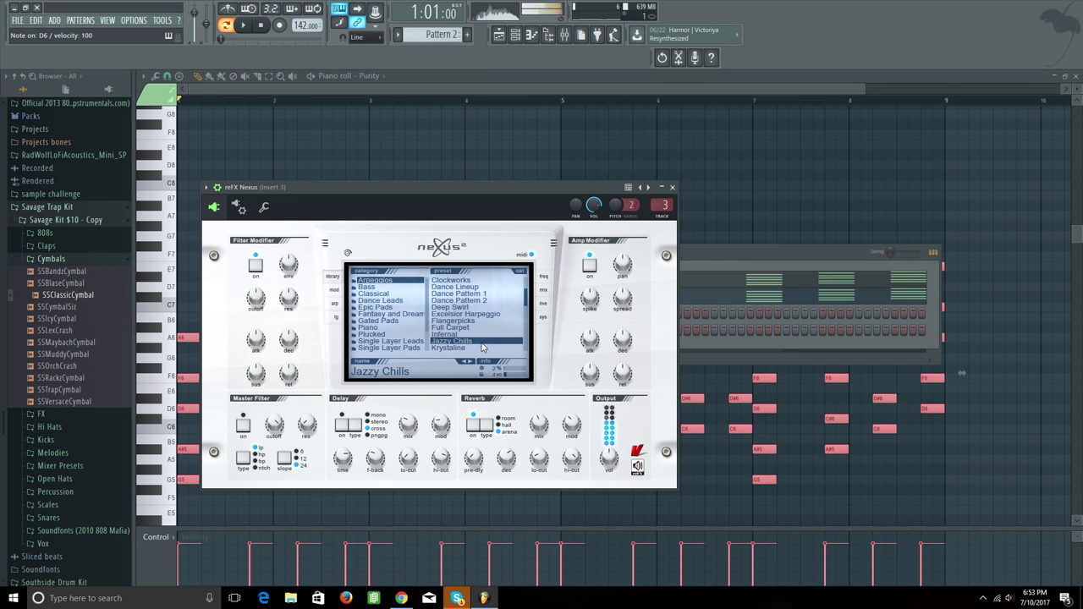
left_click(672, 187)
Step: Paste the same short chords into reFX Nexus's piano roll and play them briefly
right_click(312, 311)
left_click(356, 313)
key("space")
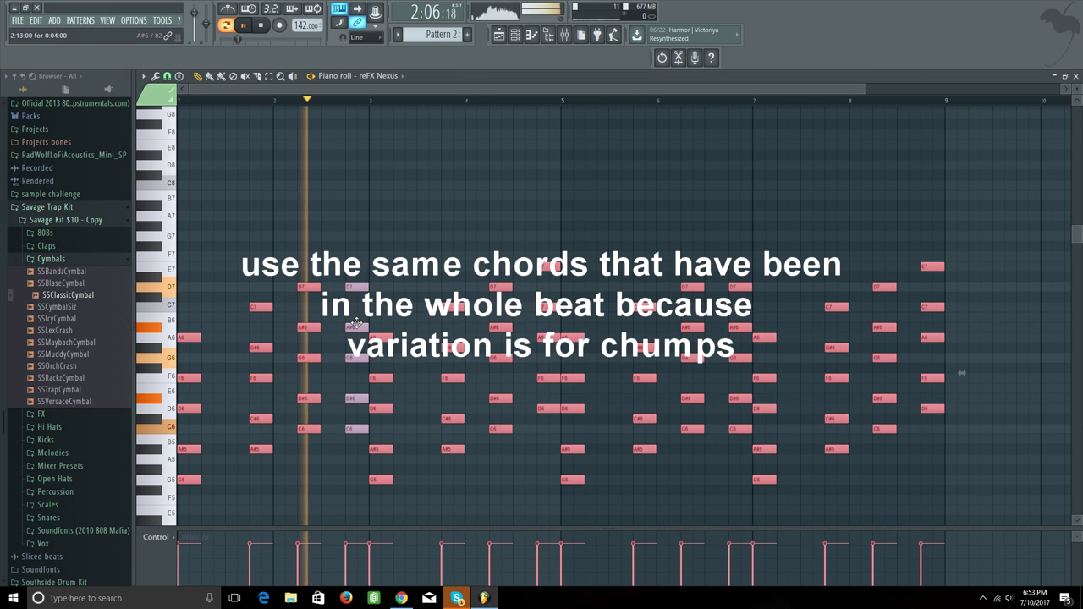
key("space")
Step: Lengthen all the chords in the reFX Nexus piano roll to half a bar each and play the result
scroll(518, 106, "up", 3)
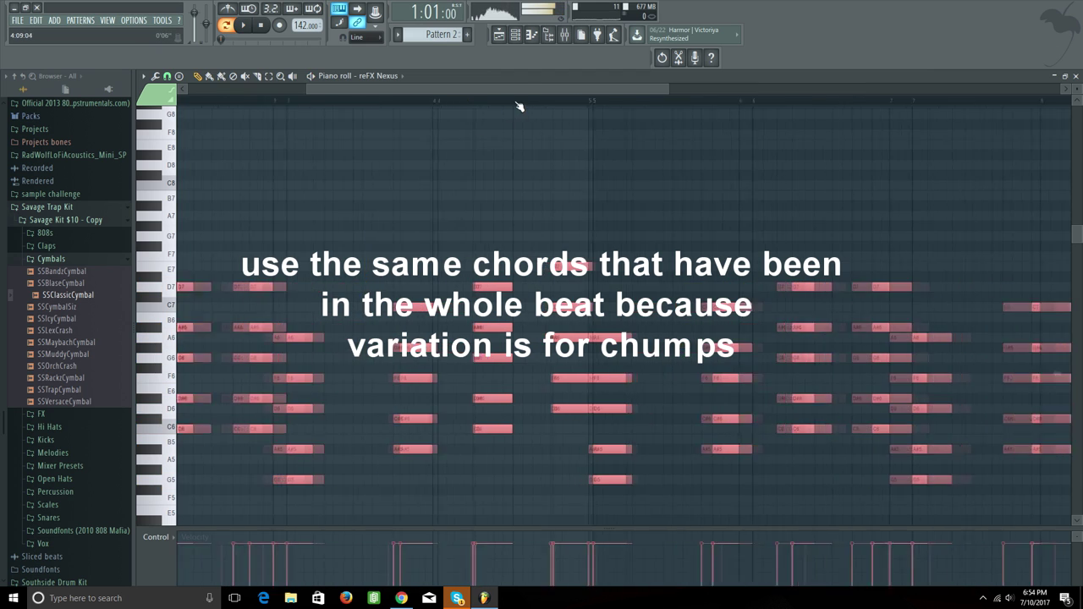
left_click_drag(217, 496, 262, 494)
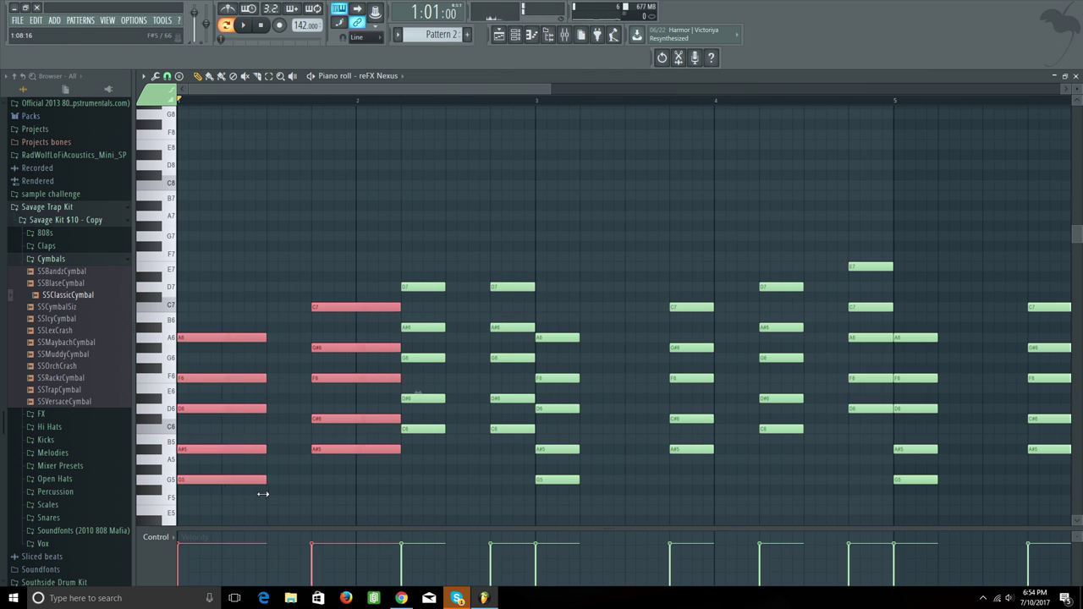
left_click(322, 498, "ctrl")
key("space")
key("space")
scroll(542, 114, "down", 3)
left_click_drag(846, 495, 290, 228)
left_click_drag(830, 347, 853, 343)
left_click(321, 438, "ctrl")
key("space")
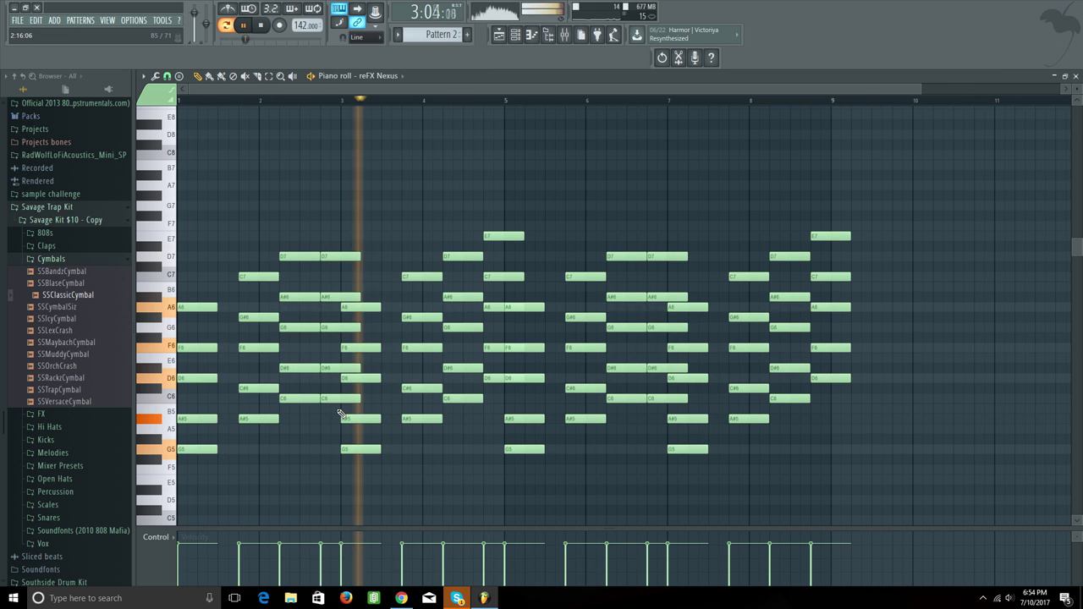
Step: Shorten the overlapping Nexus chords just before bars 3, 5, 7 and 9 to end at the bar lines, and play the pattern
key("space")
scroll(340, 397, "up", 2)
left_click_drag(342, 256, 317, 256)
left_click_drag(534, 277, 513, 277)
double_click(531, 277)
left_click(612, 222)
scroll(514, 279, "down", 2)
left_click_drag(812, 495, 470, 211)
left_click_drag(769, 345, 752, 346)
key("Delete")
left_click_drag(203, 483, 491, 483)
key("space")
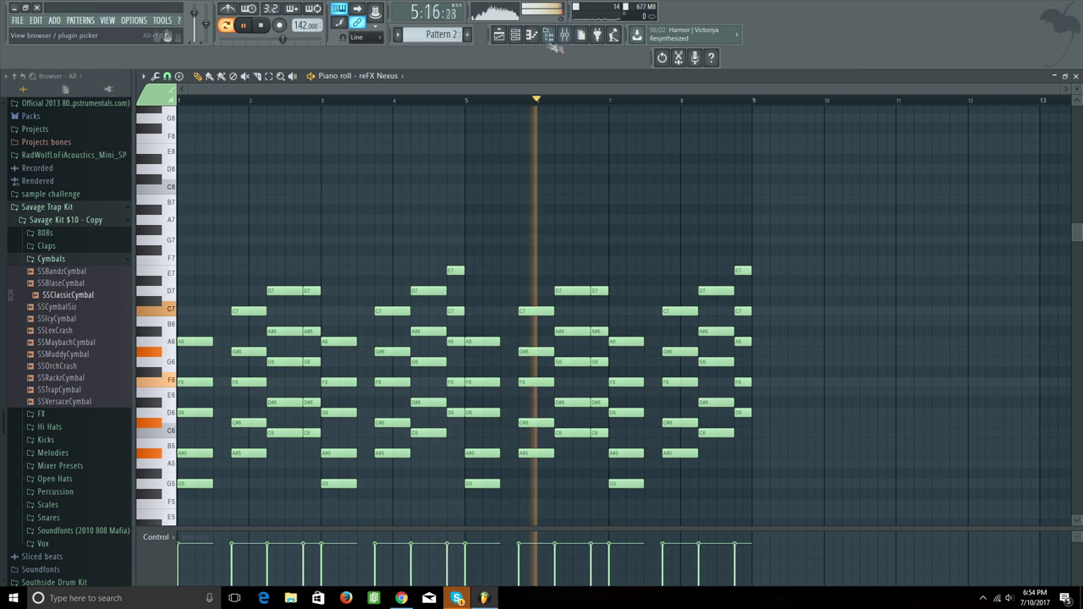
Step: Replace the Snare channel with a second reFX Nexus generator
key("F6")
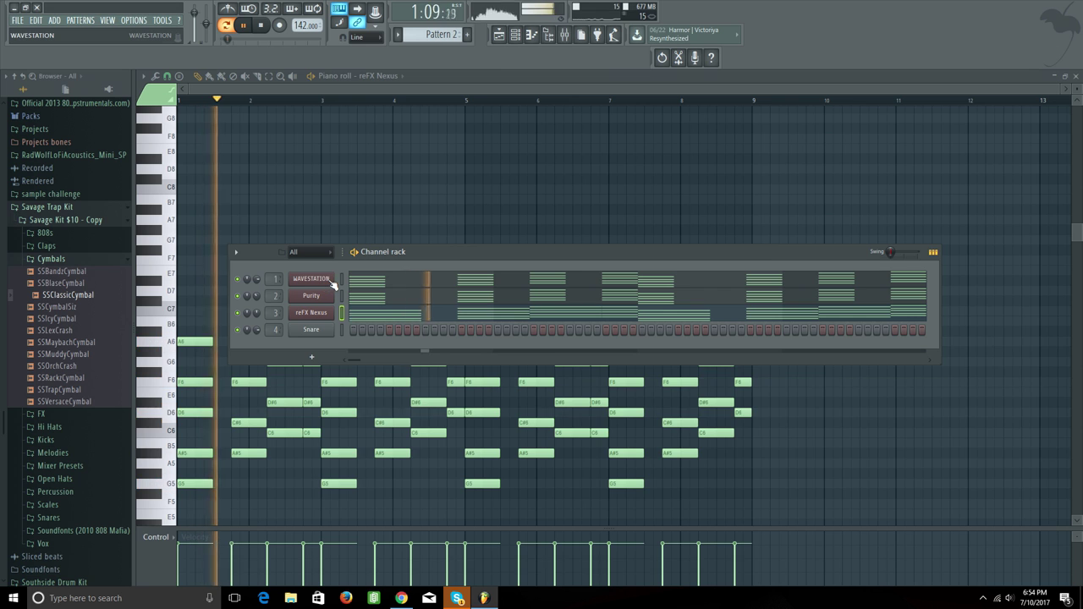
right_click(310, 330)
mouse_move(405, 418)
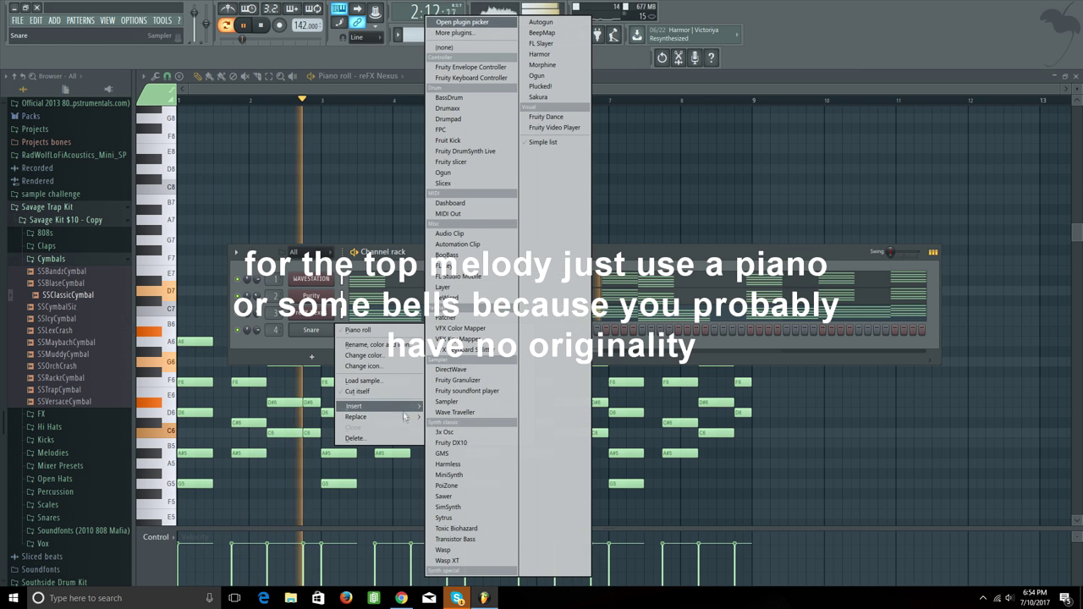
left_click(462, 22)
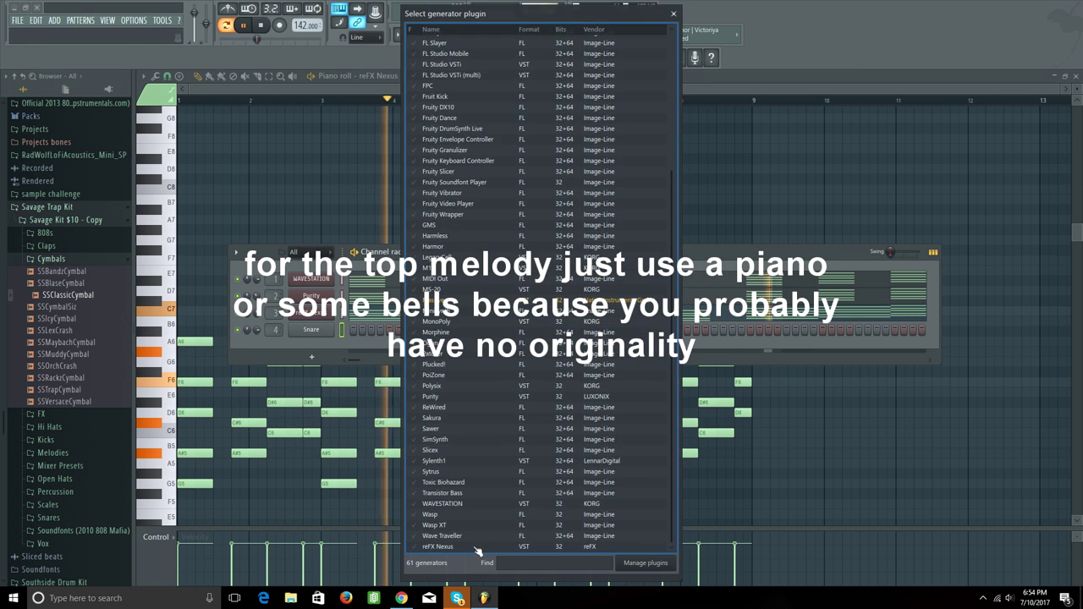
double_click(472, 546)
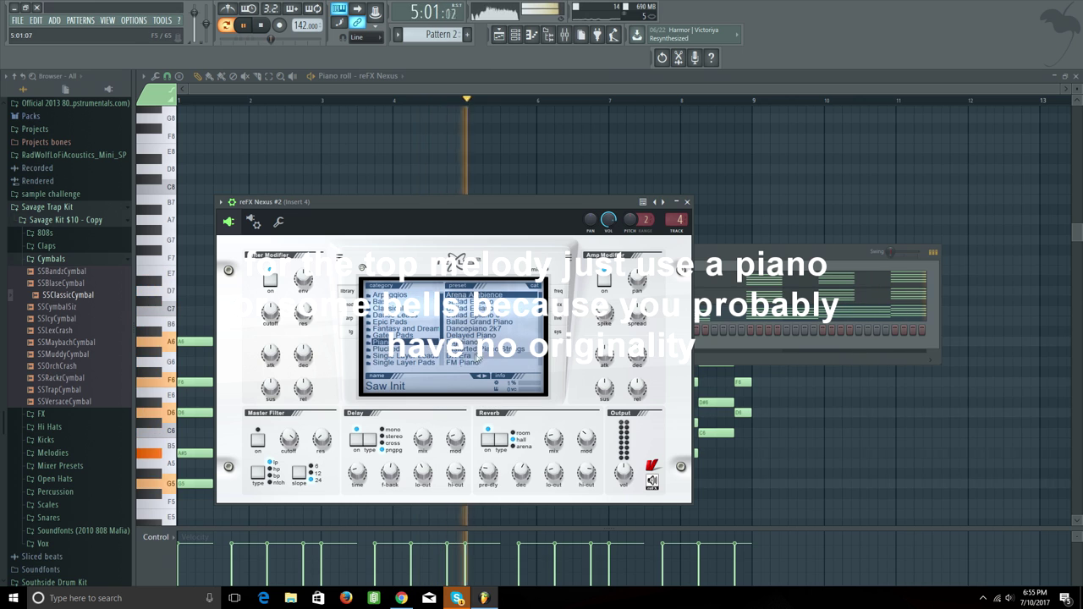
Step: Stop playback and audition the second Nexus's Piano presets from DX Era down to Trancepiano
left_click(481, 357)
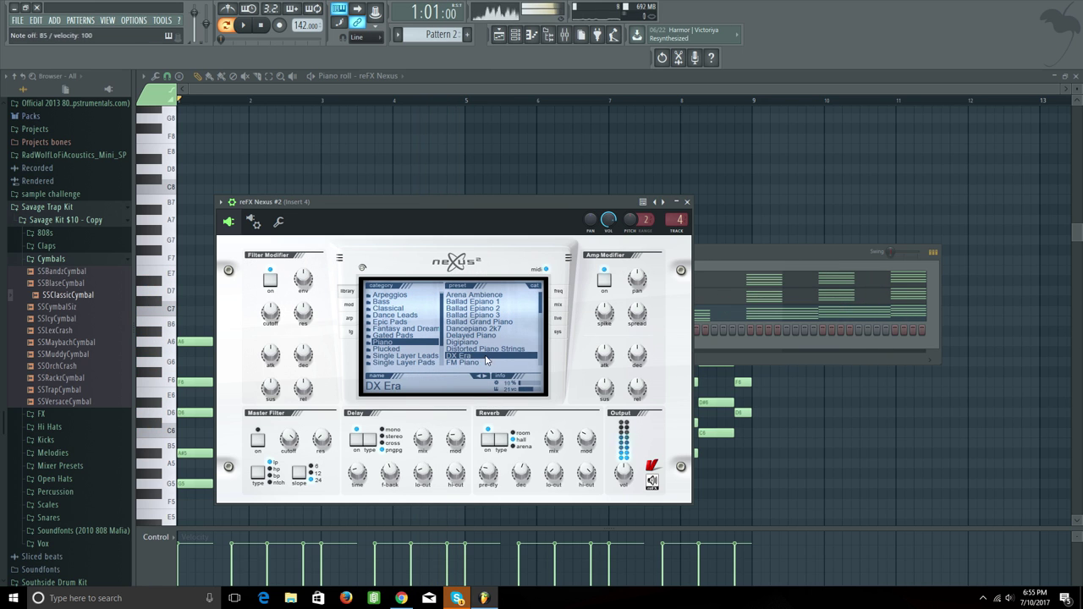
scroll(518, 362, "down", 4)
left_click(511, 360)
scroll(510, 359, "down", 7)
left_click(503, 323)
scroll(508, 359, "down", 4)
left_click(503, 343)
scroll(501, 354, "down", 3)
left_click(499, 356)
scroll(497, 358, "down", 2)
left_click(498, 358)
scroll(497, 357, "down", 3)
left_click(496, 344)
left_click(496, 349)
scroll(496, 348, "down", 2)
left_click(495, 344)
Step: Return to the upper Piano presets, load Ballad Epiano 3 and close the plugin window
scroll(495, 347, "up", 10)
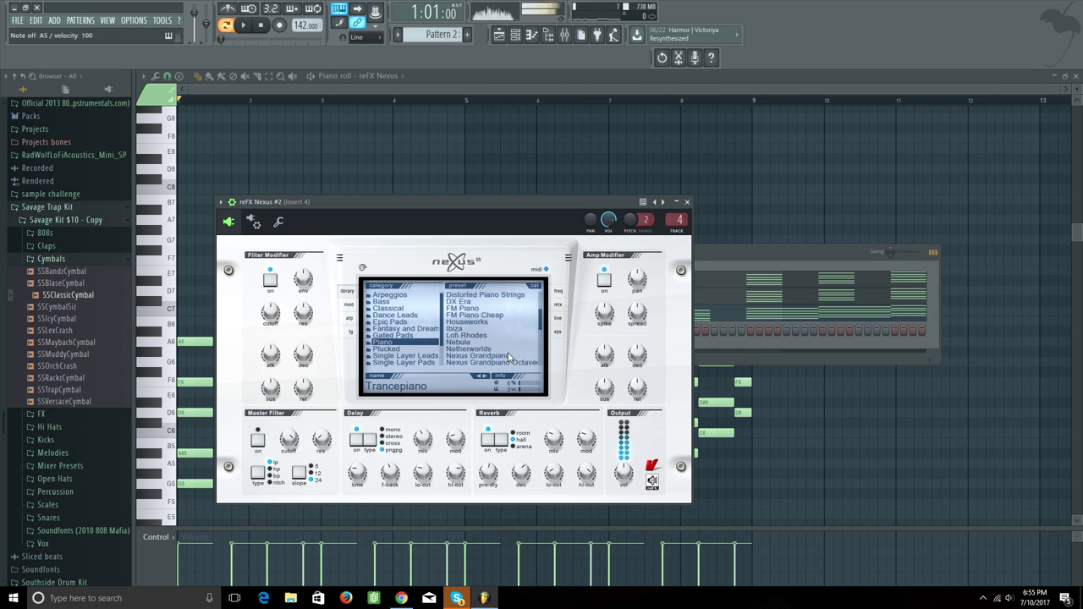
scroll(496, 349, "down", 1)
left_click(501, 335)
left_click(507, 340)
scroll(508, 336, "up", 1)
left_click(508, 314)
left_click(507, 303)
left_click(511, 316)
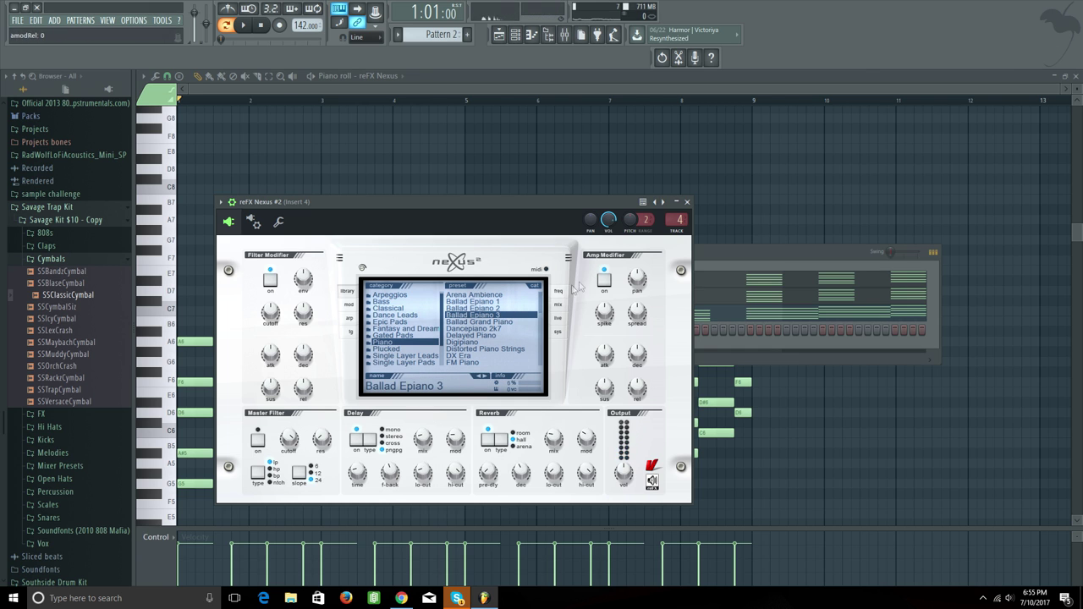
left_click(687, 203)
Step: Place one-beat A6, F6 and D6 notes in sequence from bar 1 in reFX Nexus #2's piano roll and play them
right_click(336, 322)
left_click(347, 334)
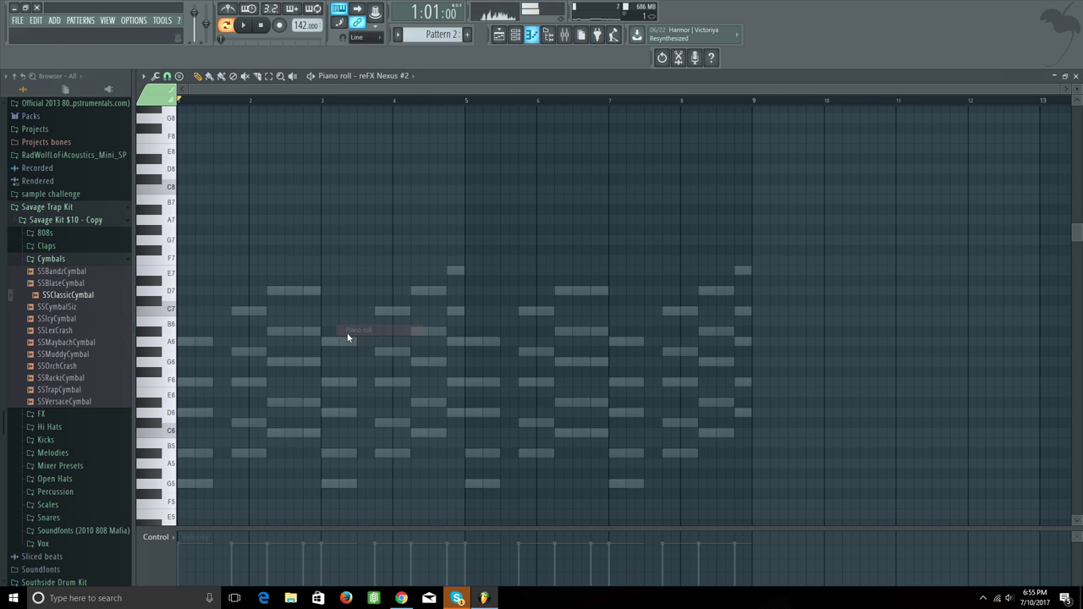
scroll(446, 110, "up", 2)
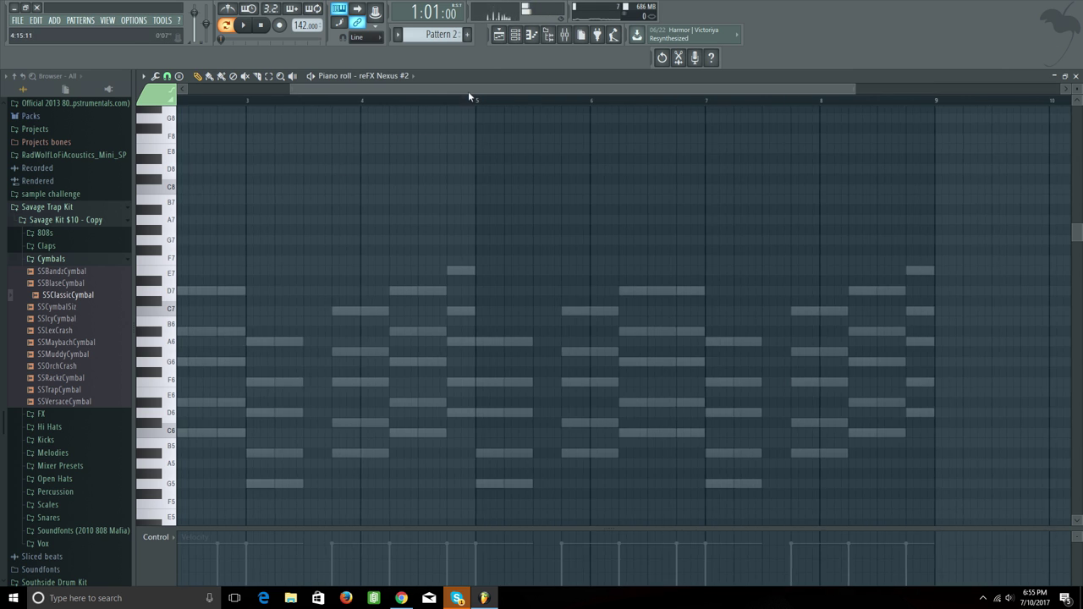
left_click_drag(468, 91, 355, 92)
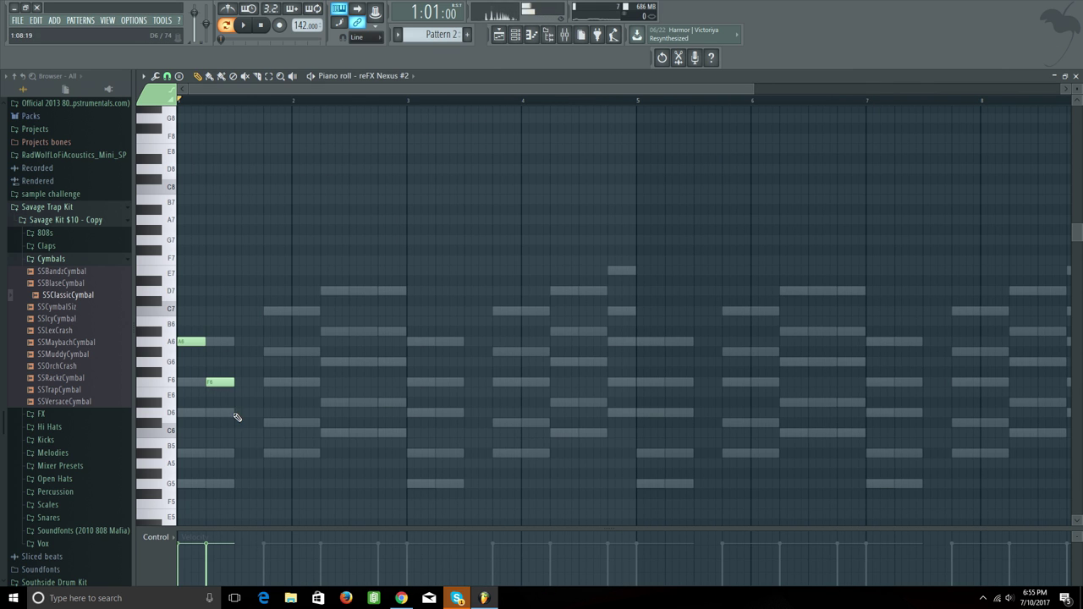
key("space")
key("space")
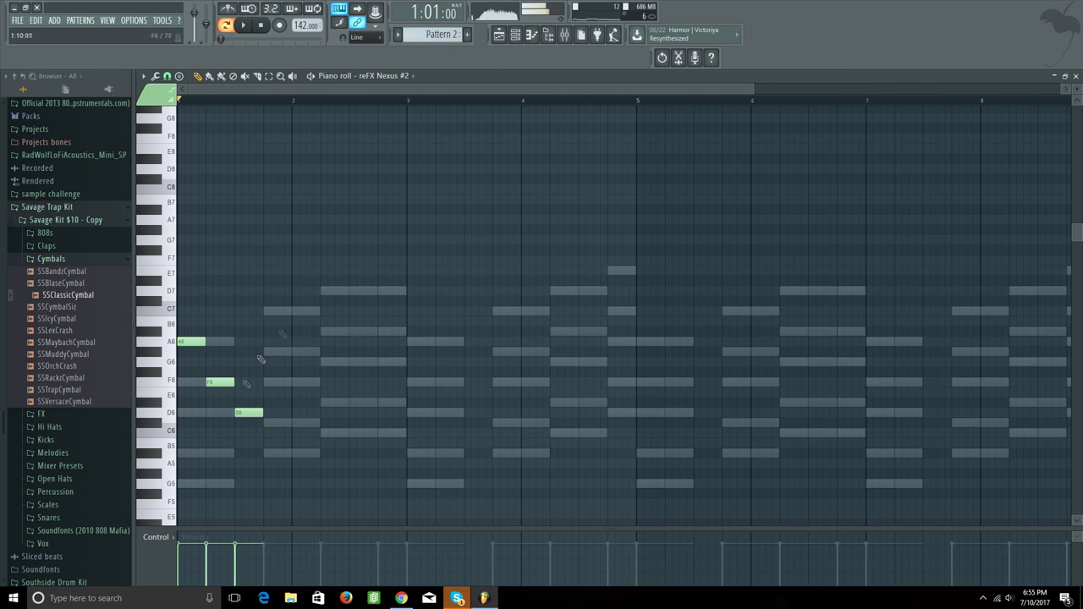
Step: Rework the opening melody into six consecutive half-beat notes: A6, F6, D6, F6, A#5 and G5
scroll(460, 103, "up", 3)
left_click_drag(461, 92, 356, 91)
key("space")
key("space")
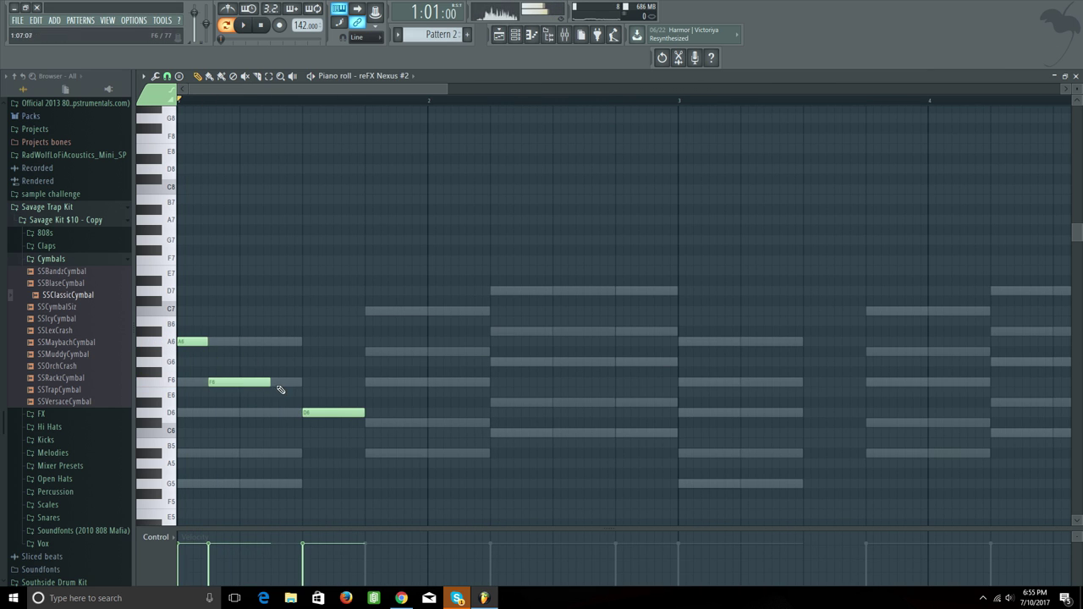
left_click_drag(252, 412, 251, 411)
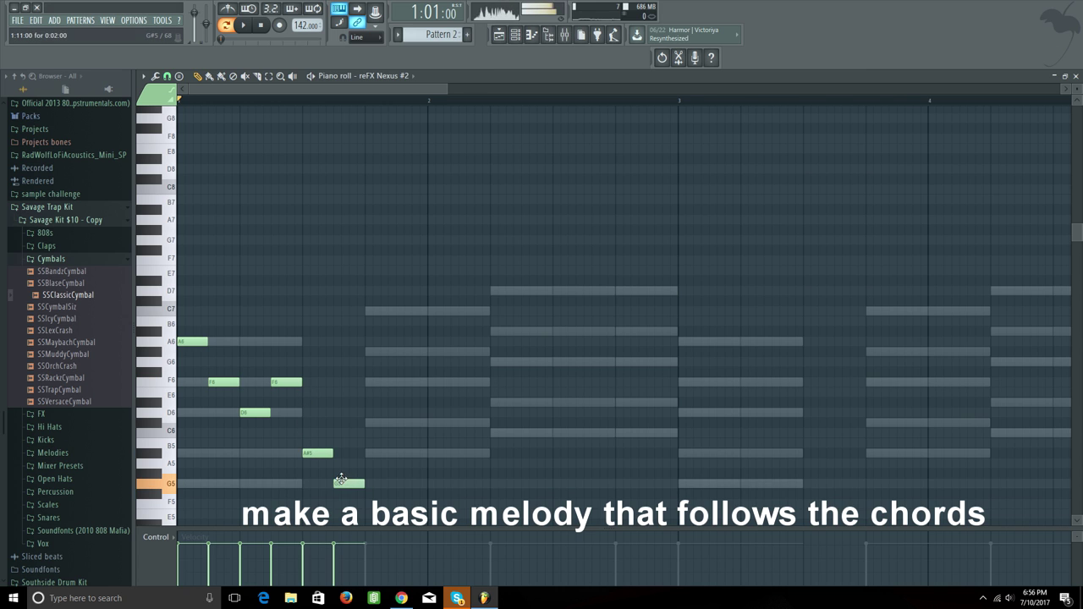
Step: Copy the six-note phrase to the second chord, transposed to start on C7, and play the melody
key("space")
key("ctrl+a")
left_click_drag(307, 454, 497, 422)
key("space")
key("space")
key("space")
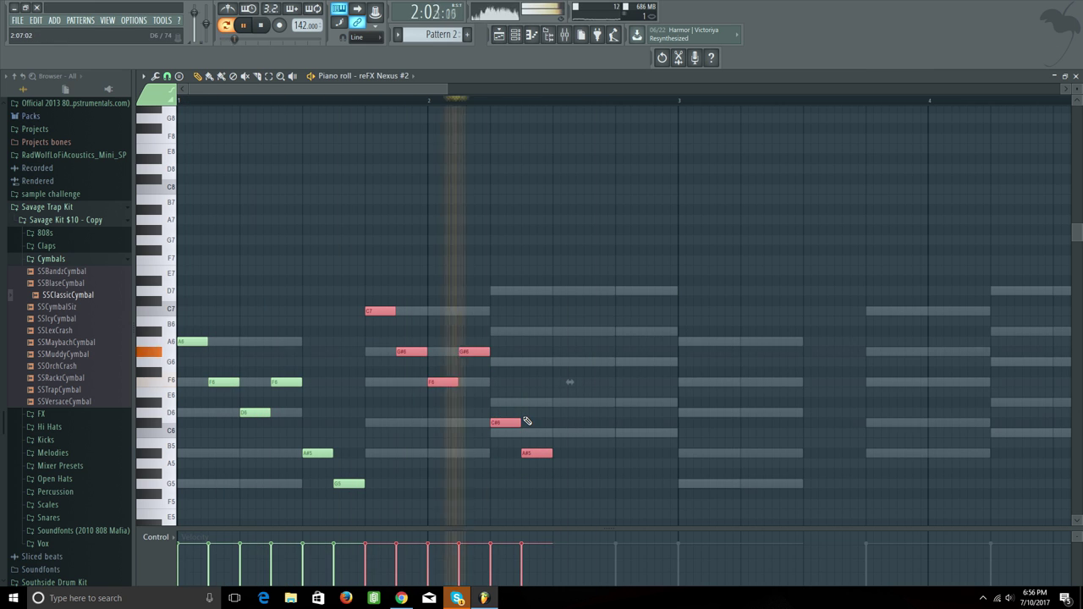
Step: Delete the second phrase's trailing C#6 and A#5, paste the phrase onto the third chord starting on D7, and play the melody
key("space")
right_click(511, 423)
right_click(535, 453)
key("ctrl+v")
left_click_drag(309, 450, 622, 399)
left_click(697, 363, "ctrl")
key("space")
key("space")
key("space")
key("space")
Step: Replace the third phrase's two low ending notes with D7 and A#6, filling out bar 2, and play the melody
right_click(665, 433)
right_click(631, 403)
left_click_drag(608, 292, 476, 363)
key("ctrl+c")
key("ctrl+v")
left_click_drag(314, 362, 699, 363)
left_click(710, 377, "ctrl")
right_click(693, 362)
right_click(724, 332)
key("space")
key("space")
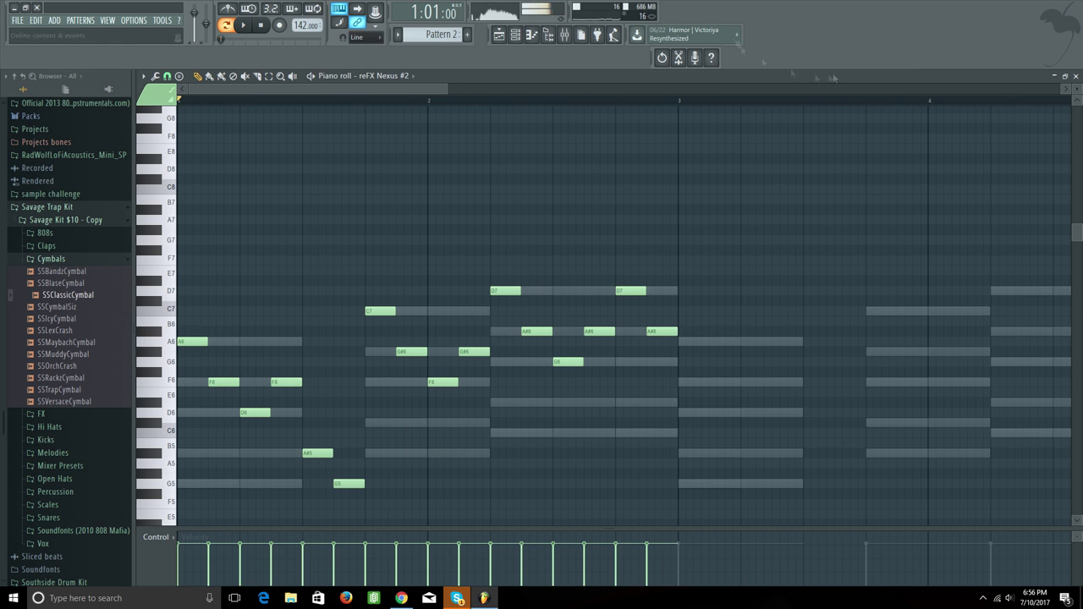
Step: Duplicate the whole two-bar melody into bars 3 and 4 and play it
scroll(525, 364, "down", 3)
left_click_drag(508, 466, 114, 178)
scroll(494, 372, "down", 2)
key("ctrl+b")
key("space")
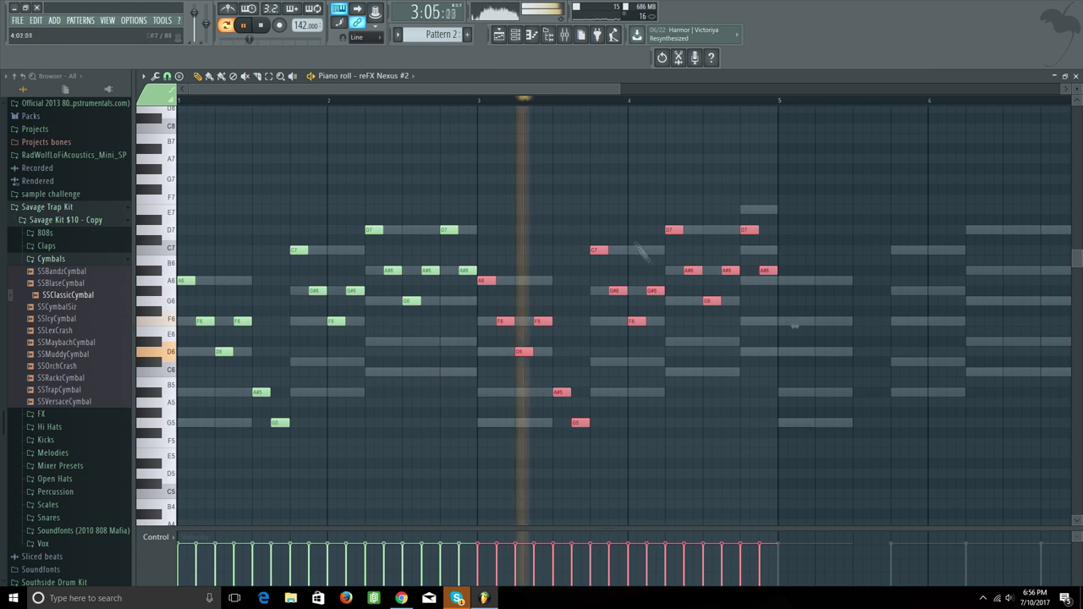
Step: Raise the last two notes of bar 4 to E7 and C7 and play the melody
key("space")
left_click_drag(784, 213, 745, 277, "ctrl")
key("space")
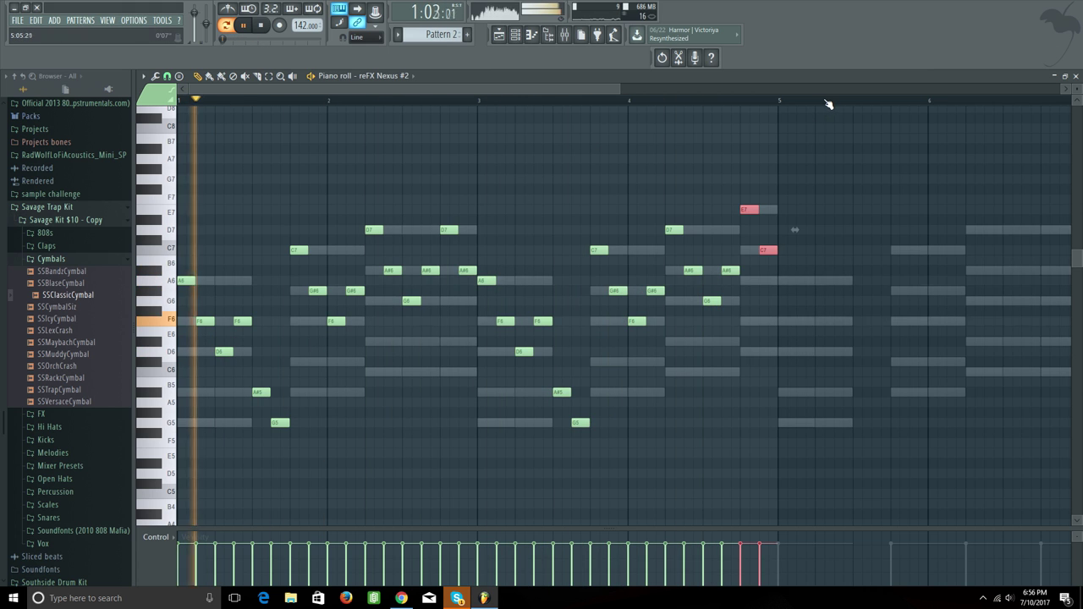
Step: Duplicate the four-bar melody into bars 5 to 8 and clear the note selection
scroll(830, 212, "down", 2)
left_click_drag(653, 508, 169, 181)
key("ctrl+b")
left_click_drag(674, 425, 667, 424)
left_click(658, 222, "ctrl")
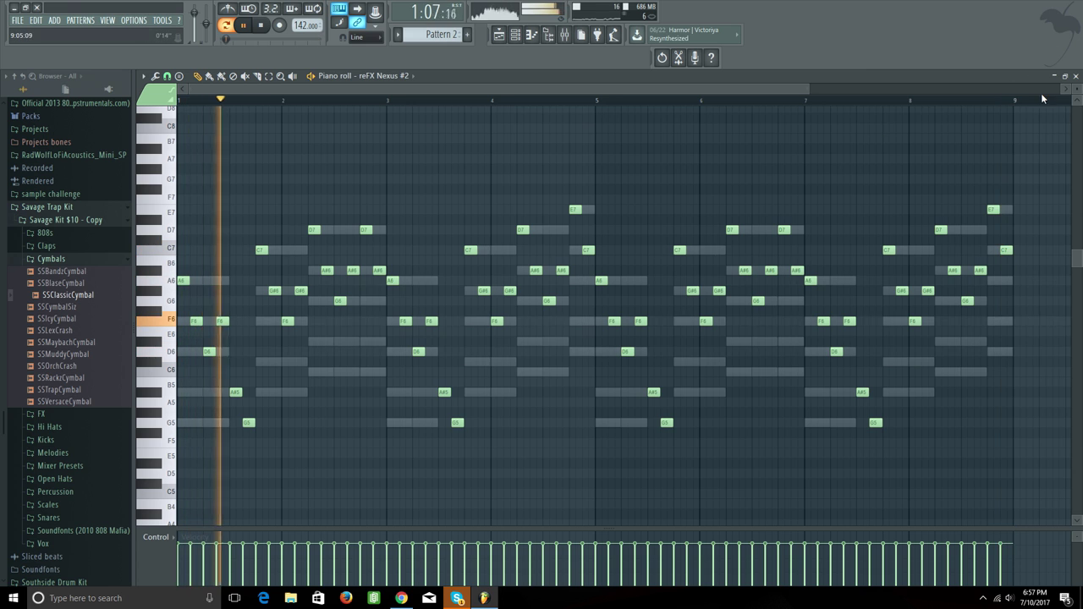
Step: Change the last two notes of bar 8 to C7 followed by E7, and play from just before them
key("space")
scroll(998, 263, "up", 2)
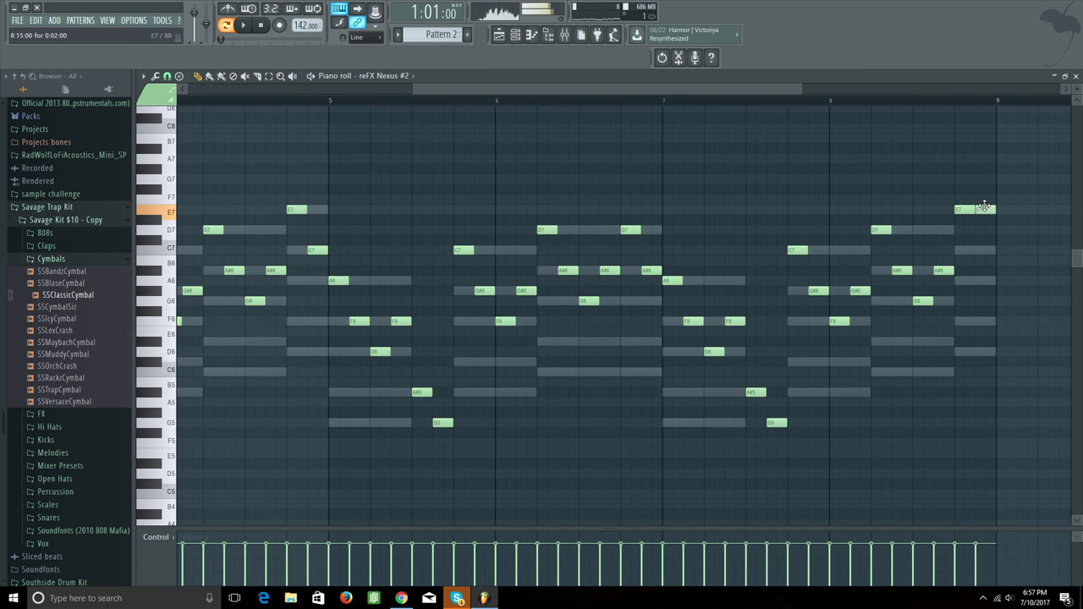
left_click(947, 101)
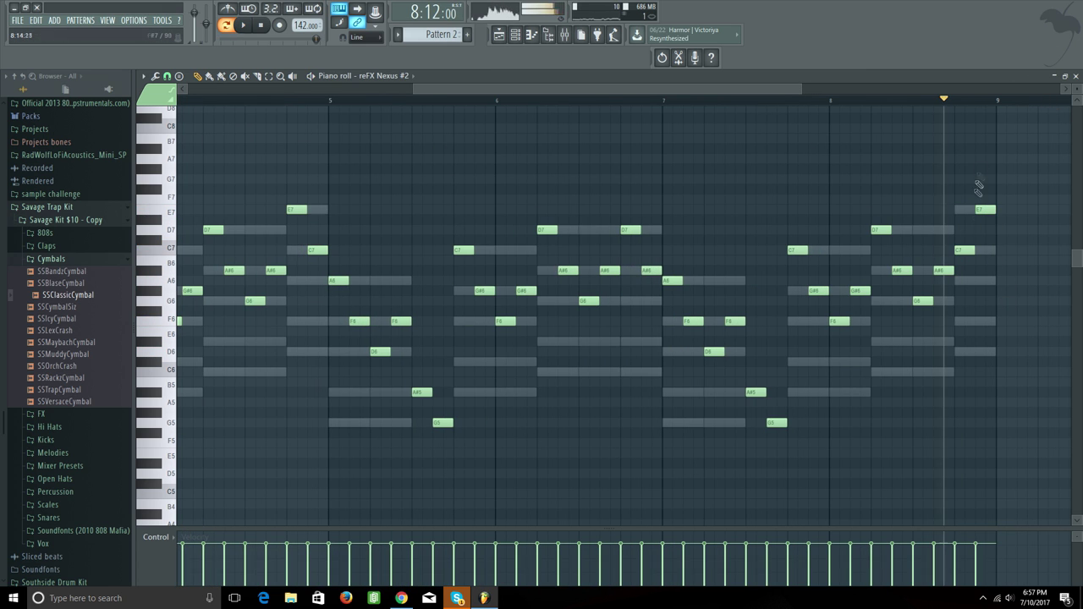
key("space")
scroll(972, 104, "down", 3)
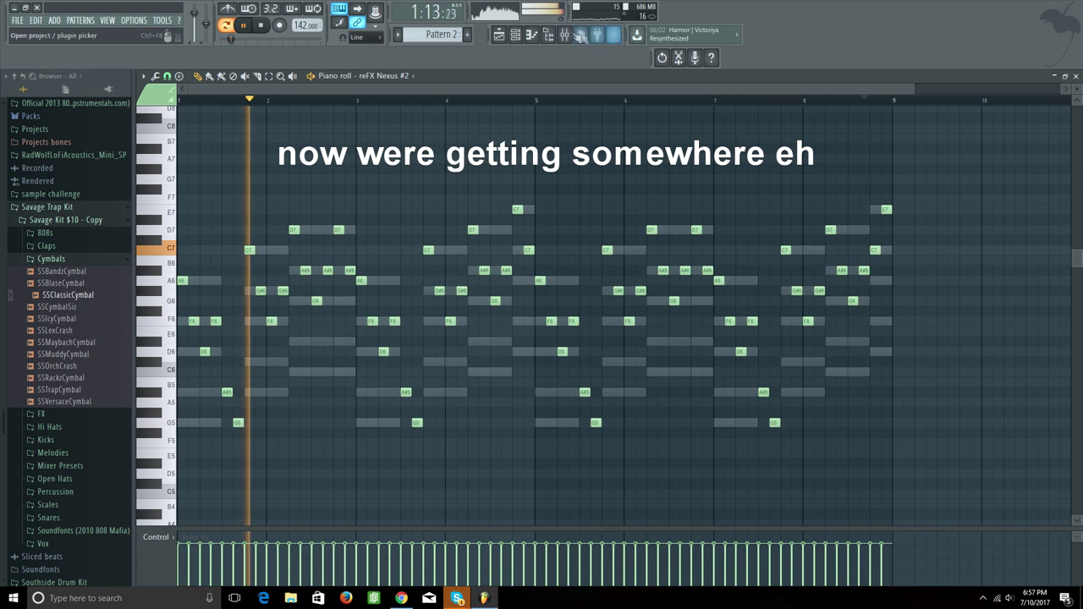
Step: Show the channel rack and add Sizzurp Kit from the Savage Trap Kit's Kicks folder as a new channel
left_click(515, 34)
key("space")
left_click(79, 260)
scroll(78, 259, "up", 6)
scroll(79, 258, "down", 5)
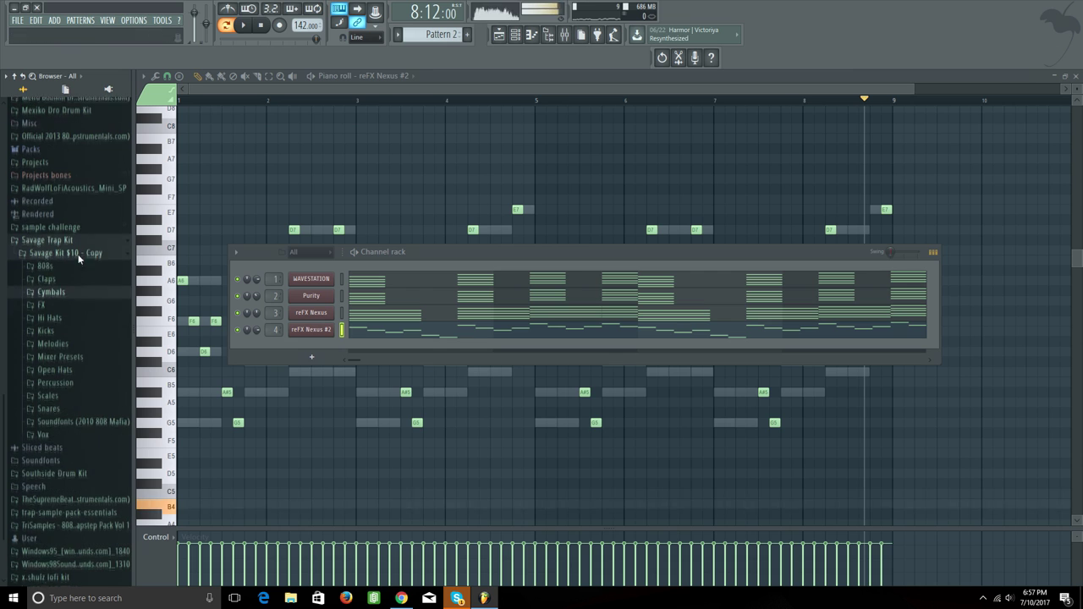
left_click(70, 330)
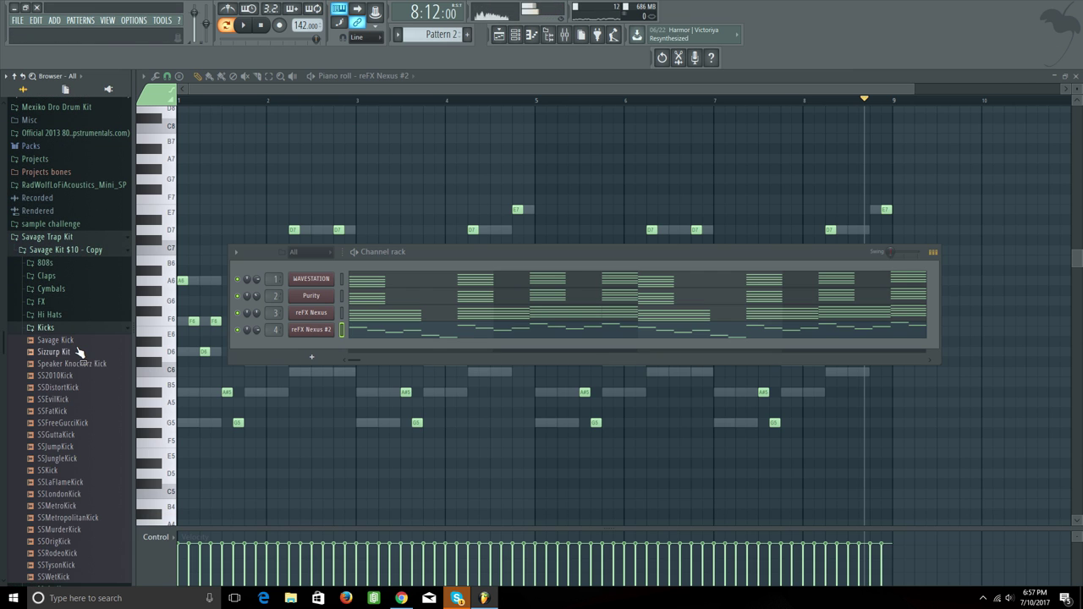
left_click_drag(297, 343, 303, 347)
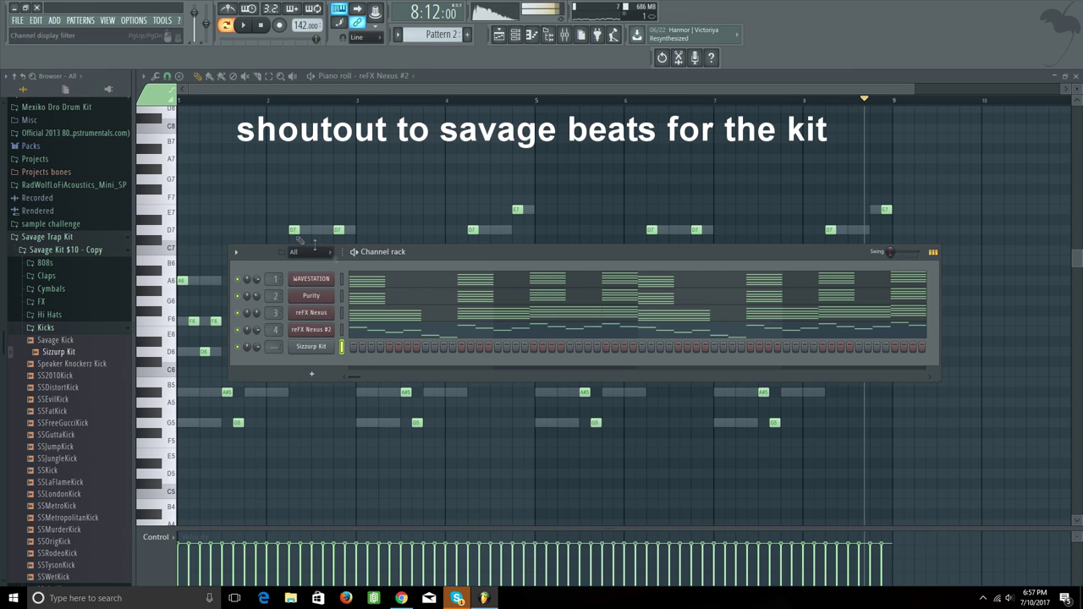
Step: Add SSAtlanta808 from the Savage Trap Kit's 808s folder as a new channel
scroll(75, 339, "up", 5)
left_click(89, 405)
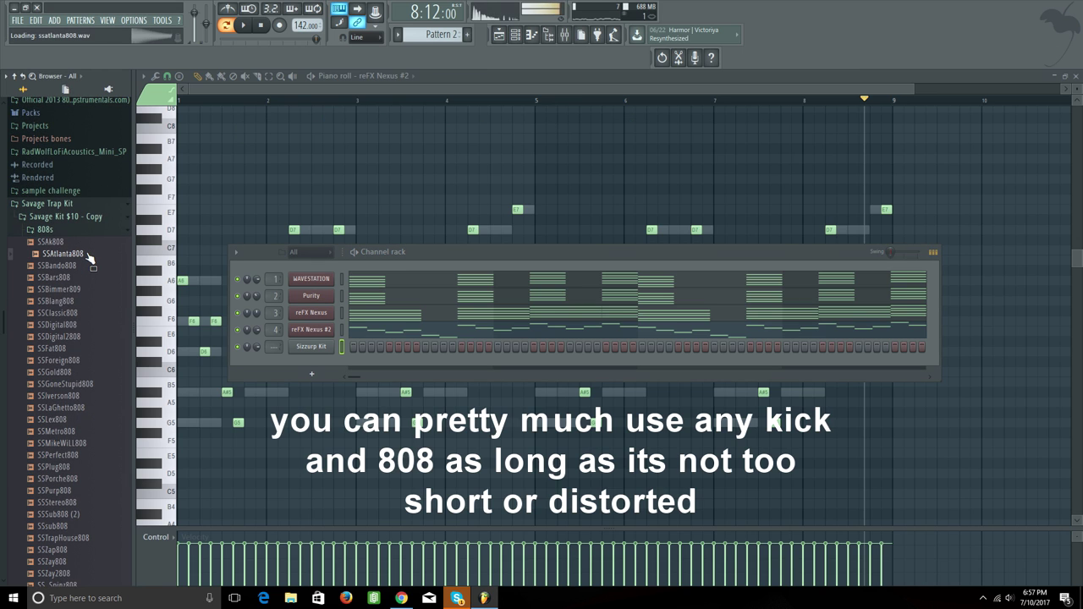
left_click_drag(307, 374, 308, 373)
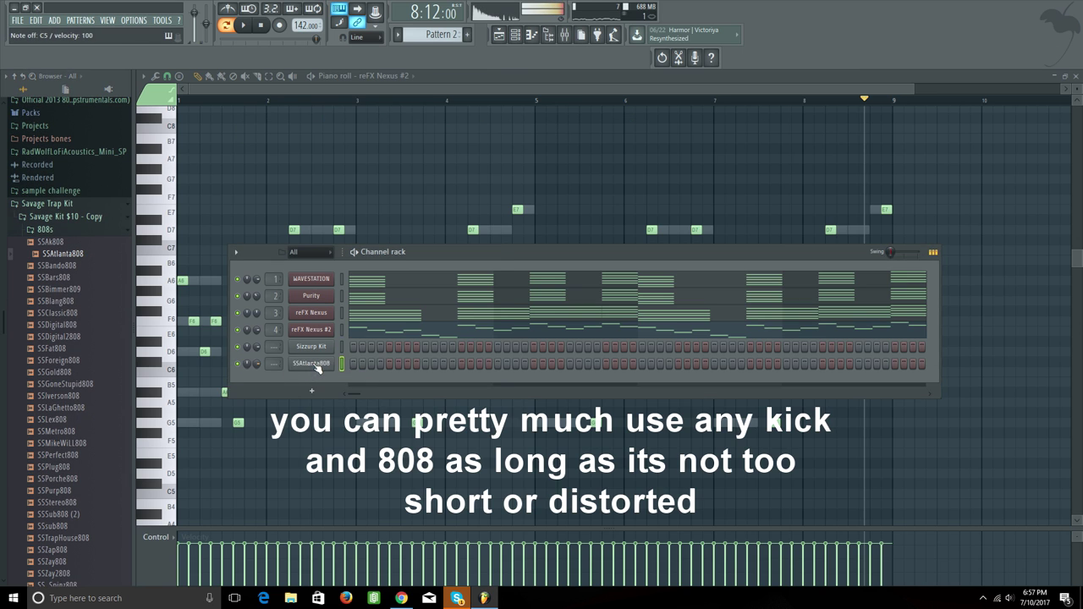
Step: Detect the pitch regions of the SSAtlanta808 sample in Edison and check the channel's root note
left_click(312, 363)
left_click(250, 193)
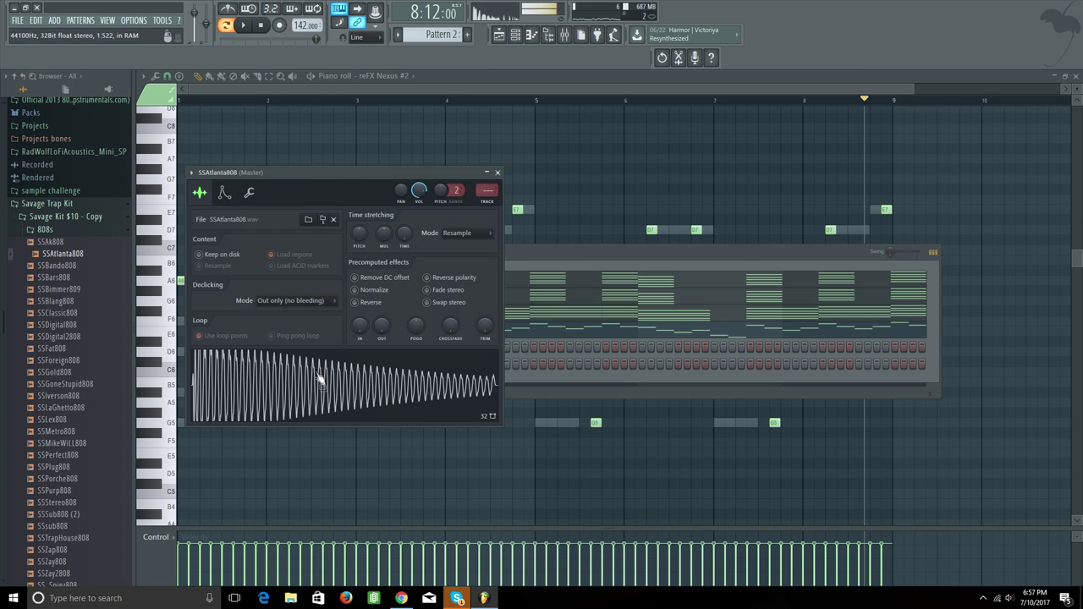
right_click(320, 374)
left_click(360, 418)
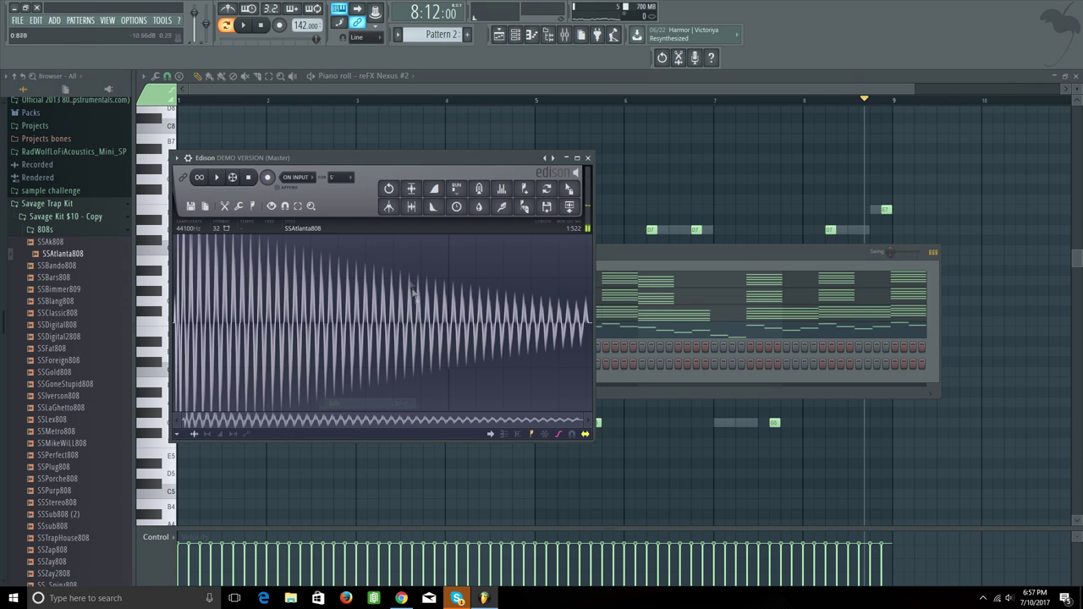
left_click(254, 207)
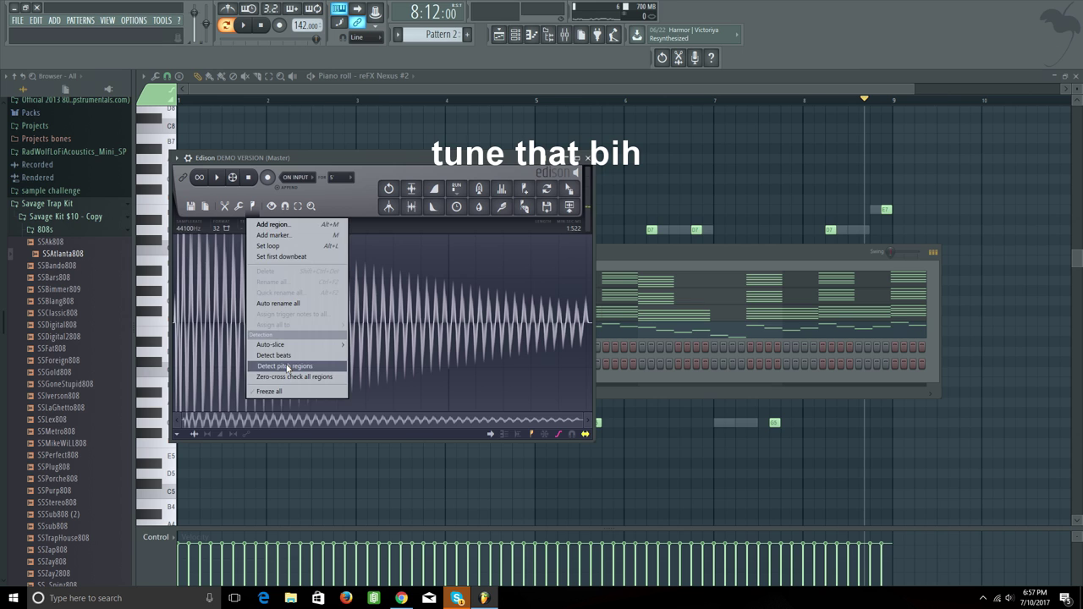
left_click(286, 367)
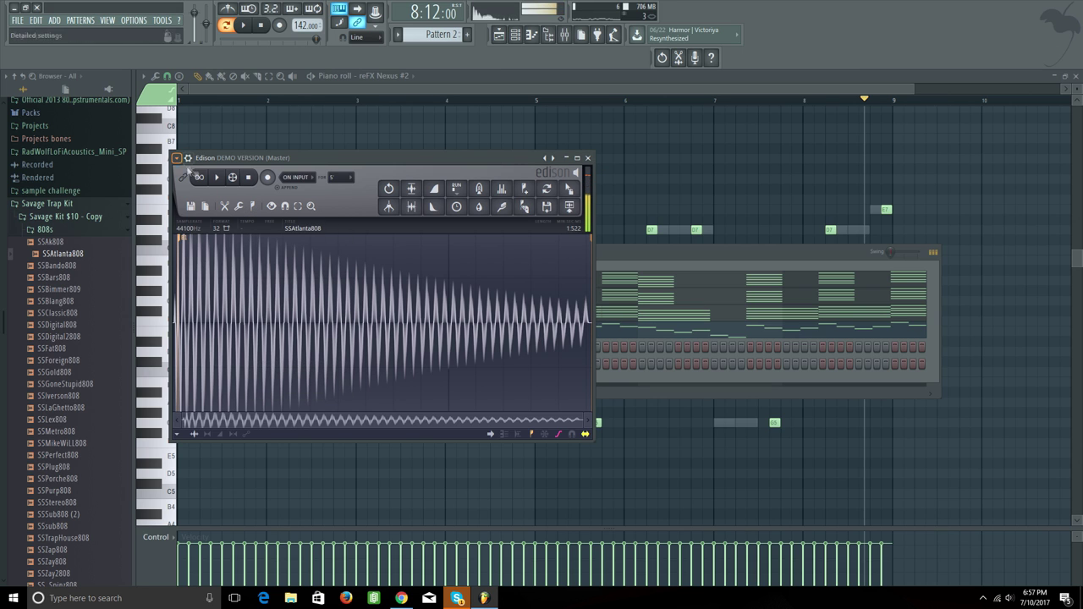
left_click(590, 159)
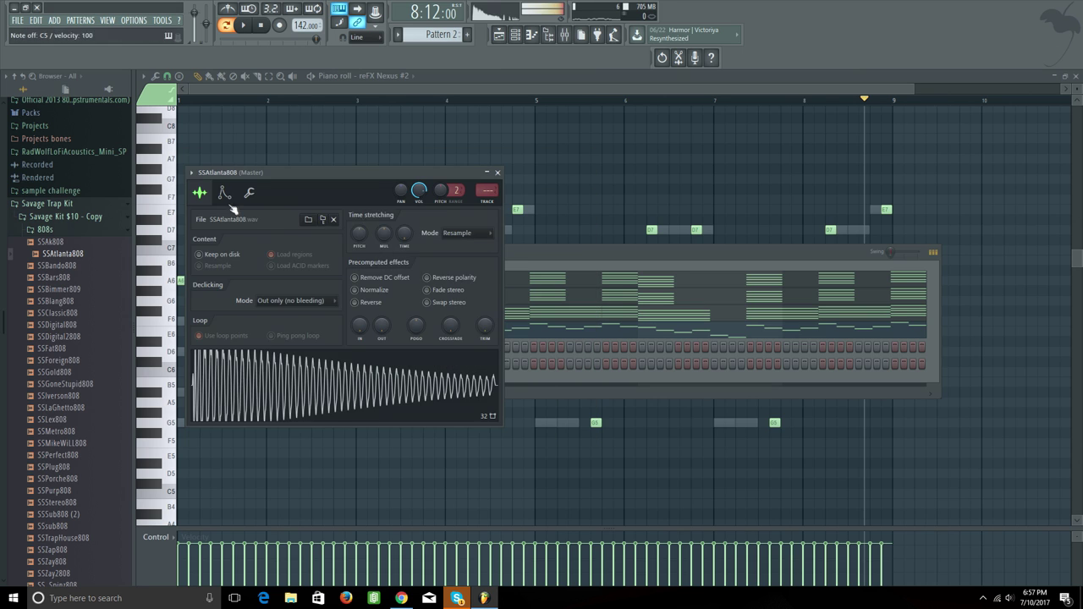
left_click(224, 193)
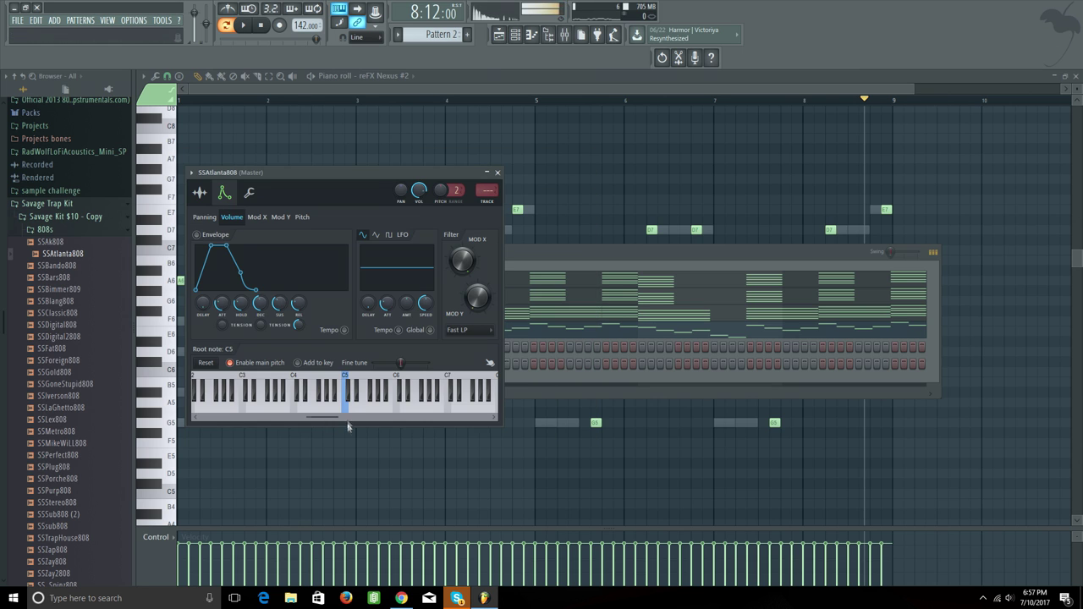
left_click(498, 174)
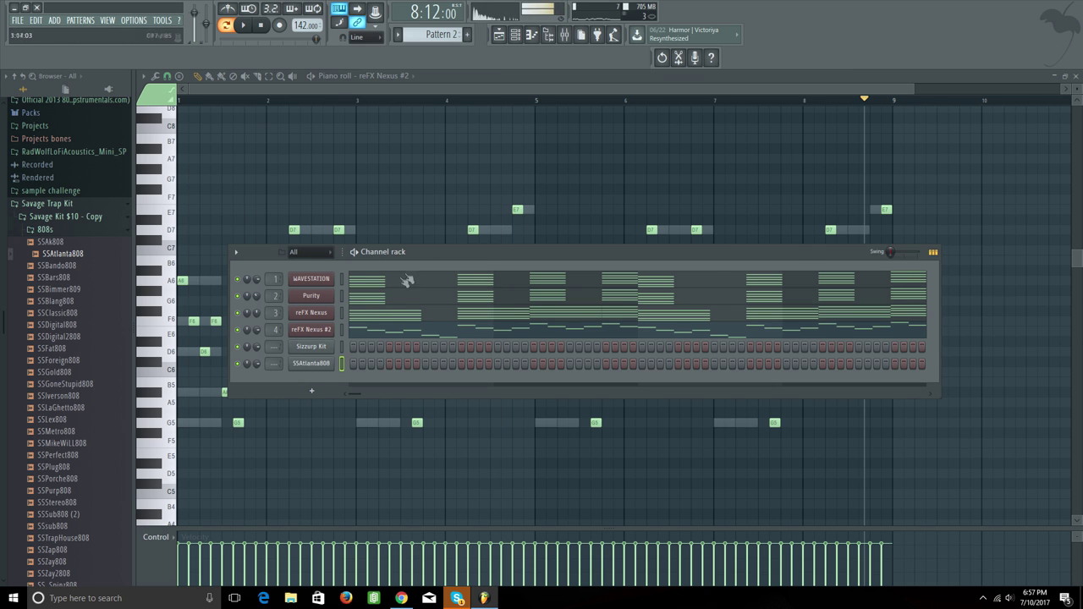
Step: Collapse the 808s folder and toggle Cut itself for the SSAtlanta808 channel
left_click(77, 230)
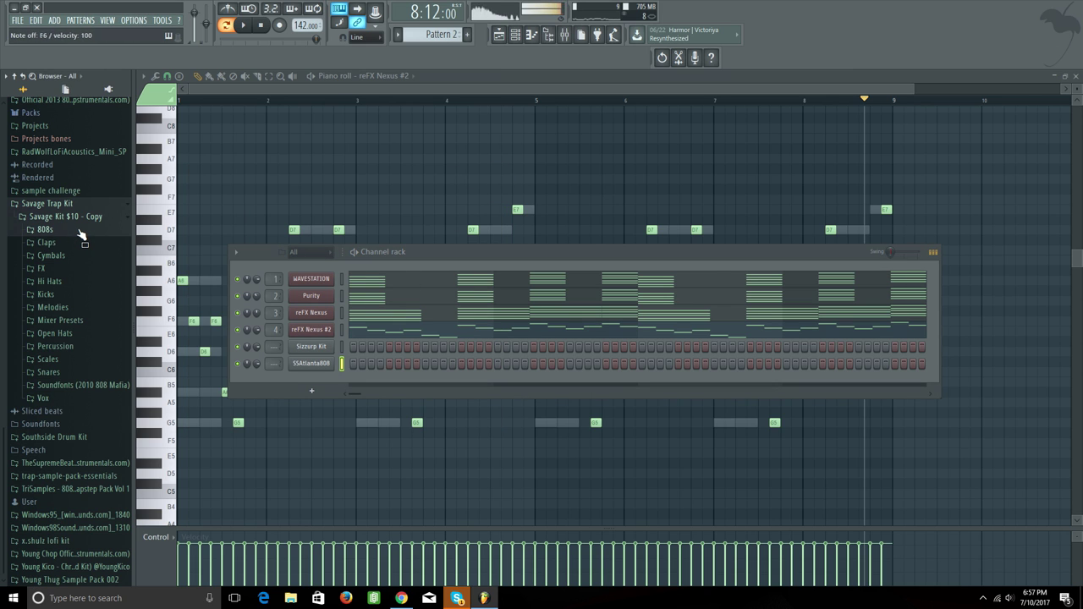
right_click(316, 367)
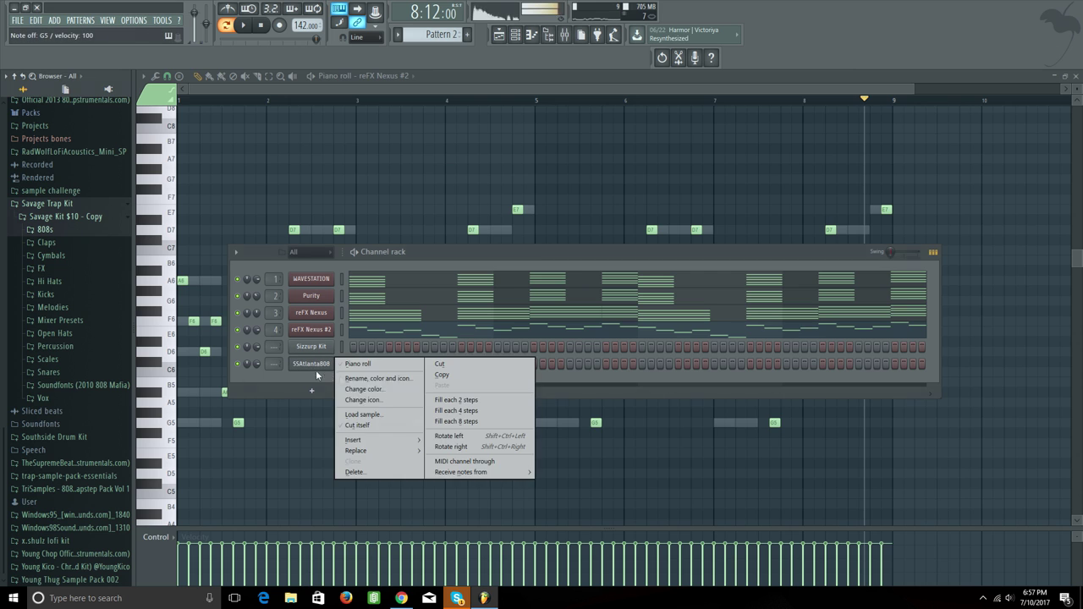
left_click(363, 425)
Step: Add Icytwat Snare Official from 'The Wave' kit's Claps, Snares & Kicks folder as a new channel and play it
scroll(71, 264, "up", 5)
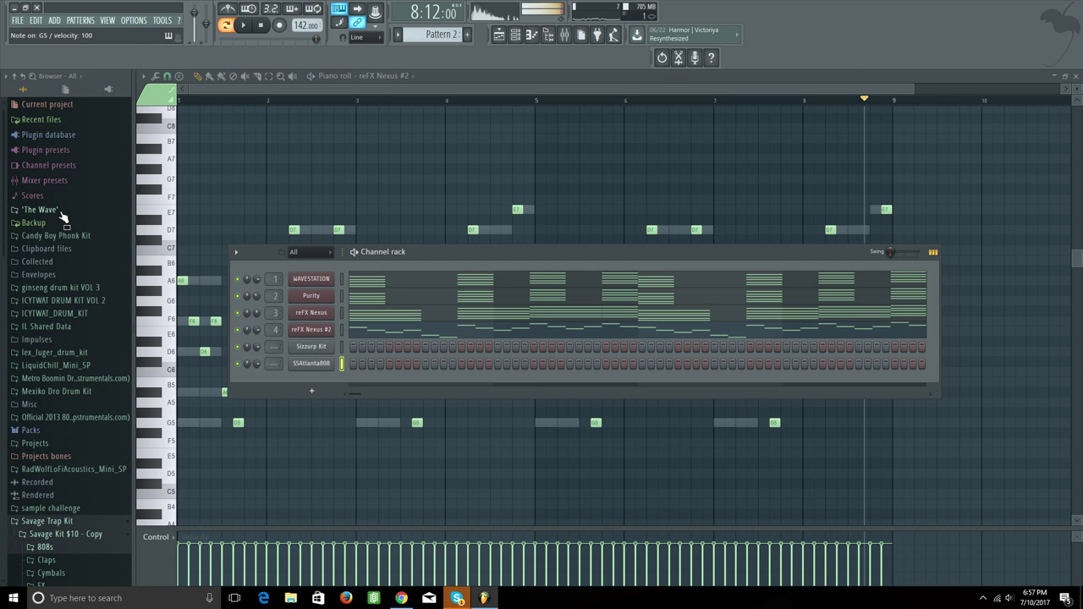
left_click(42, 210)
left_click(79, 222)
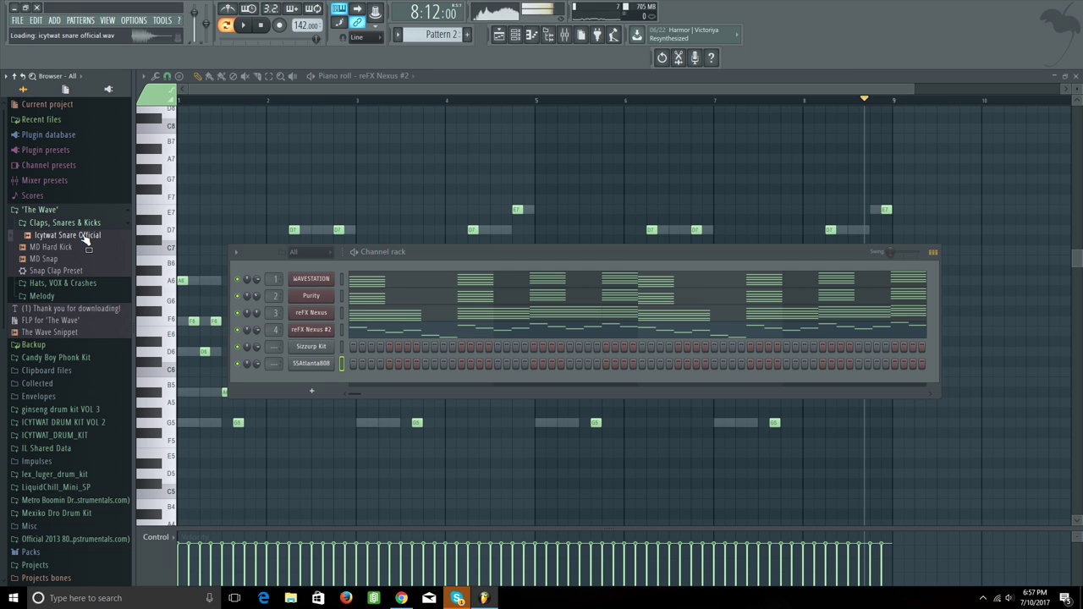
left_click_drag(277, 336, 320, 382)
key("w")
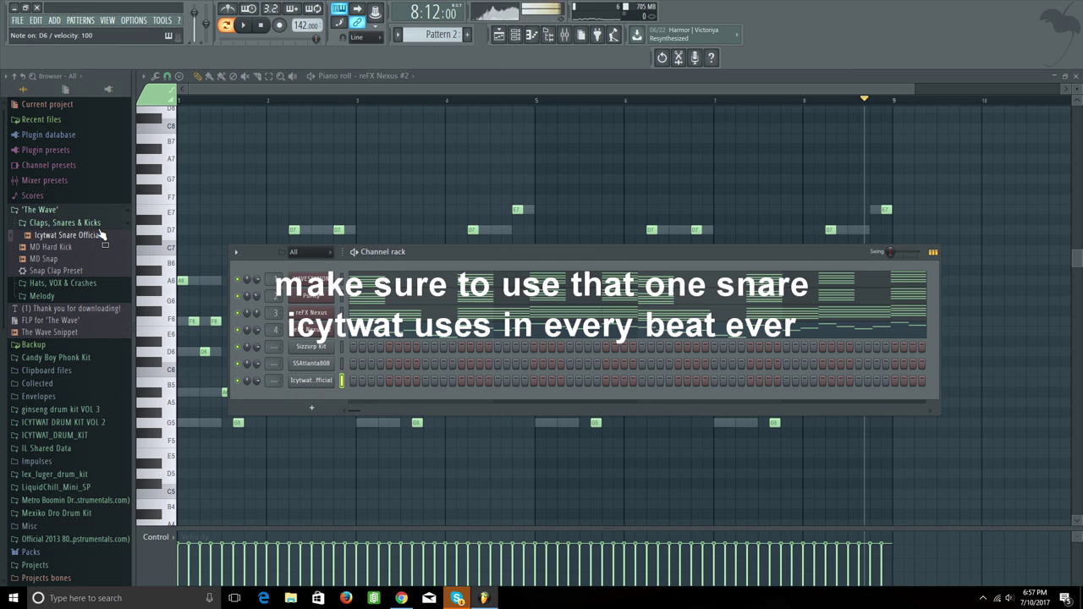
Step: Add ICYTWAT VOX 1 and Open Hat (2) from 'The Wave' kit's Hats, VOX & Crashes folder as new channels
left_click(90, 215)
key("q")
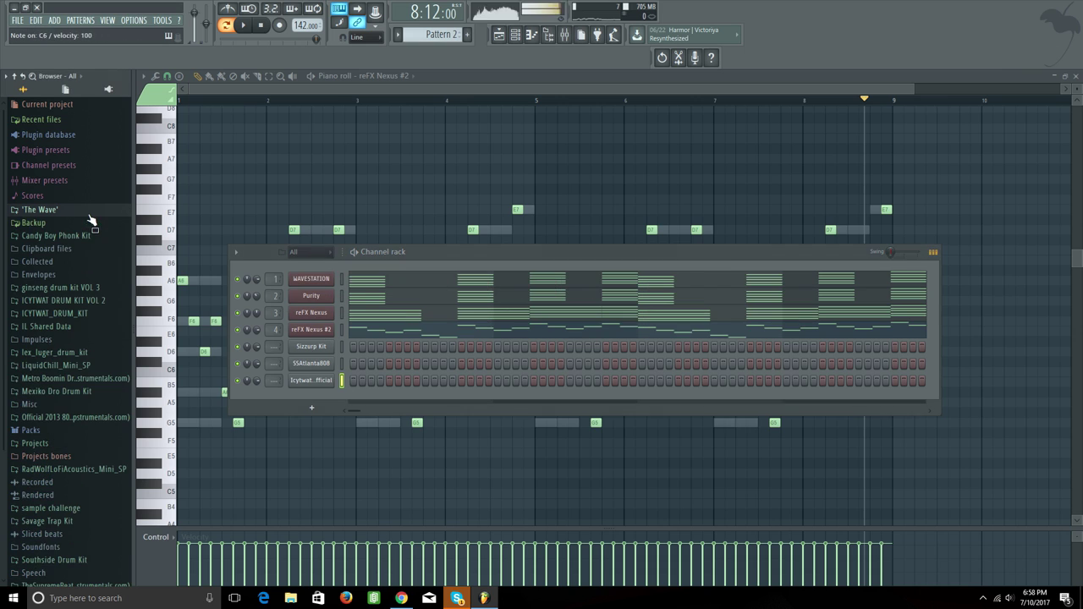
left_click(87, 215)
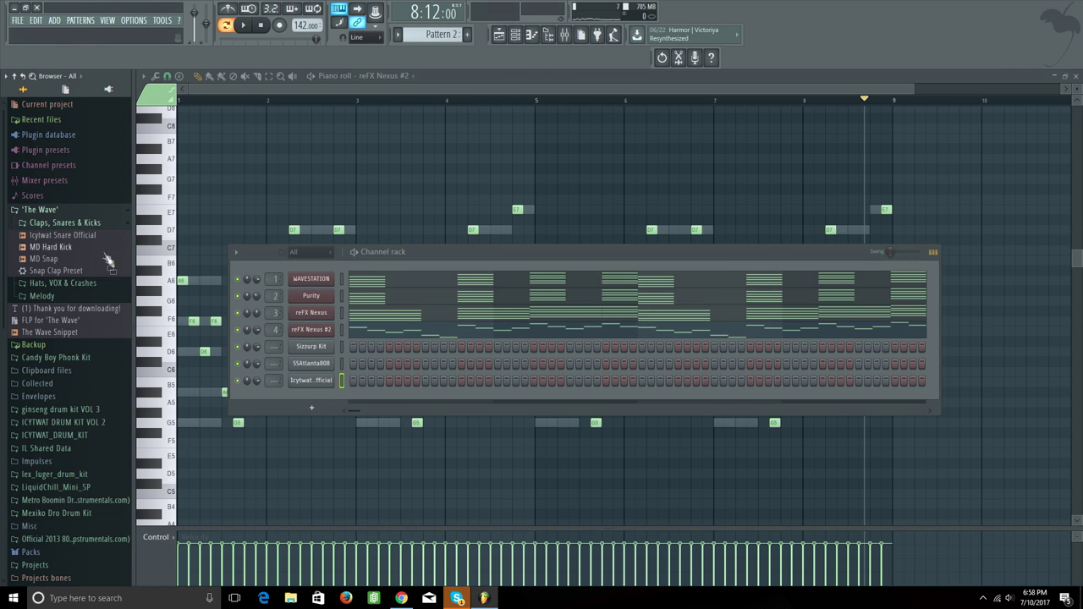
left_click(91, 285)
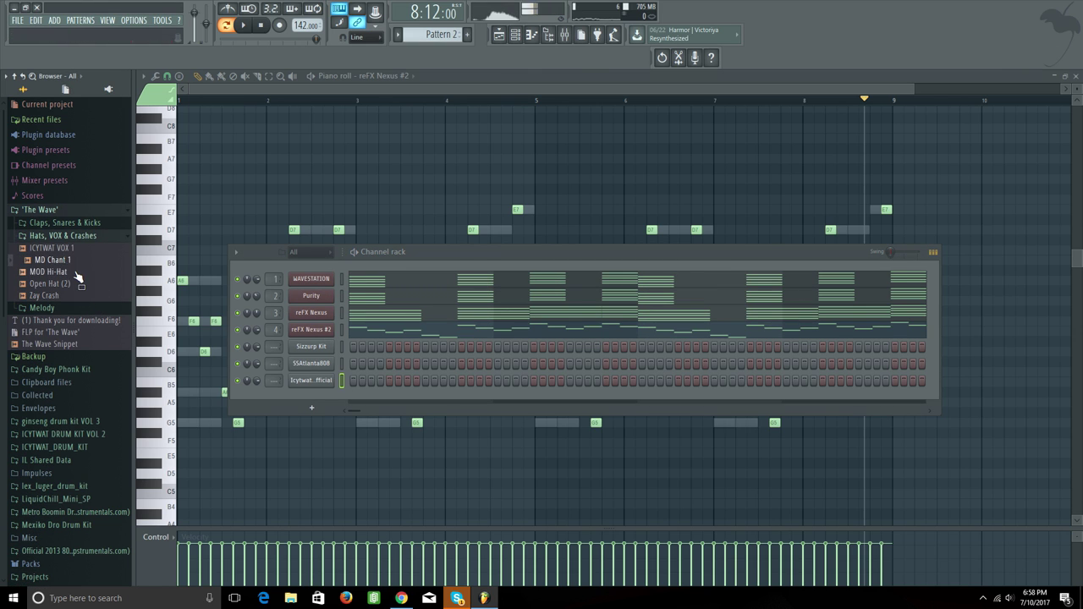
left_click_drag(294, 396, 307, 417)
left_click(56, 286)
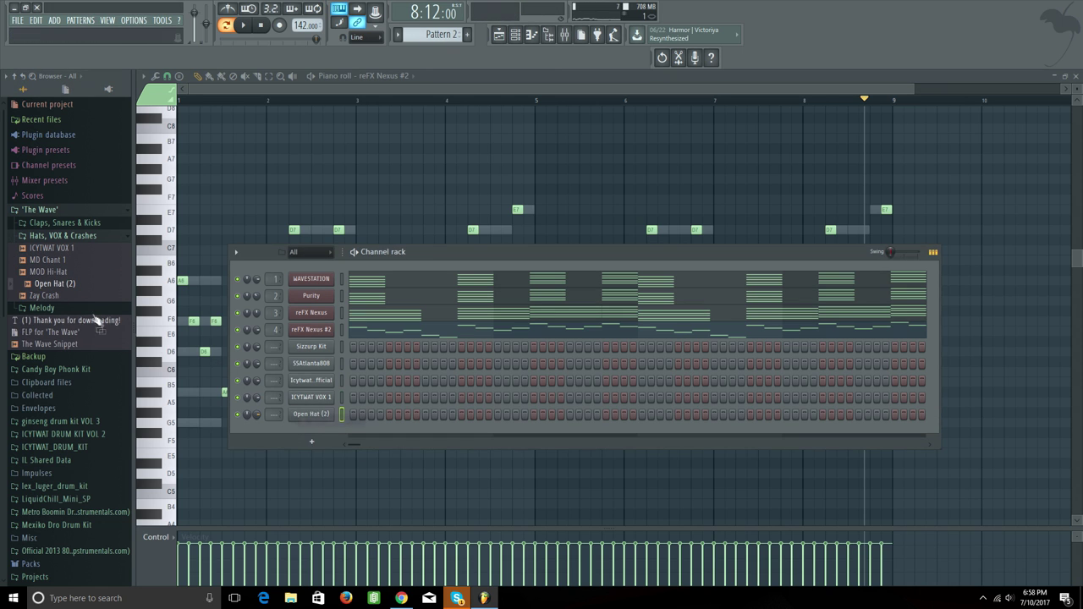
left_click(75, 307)
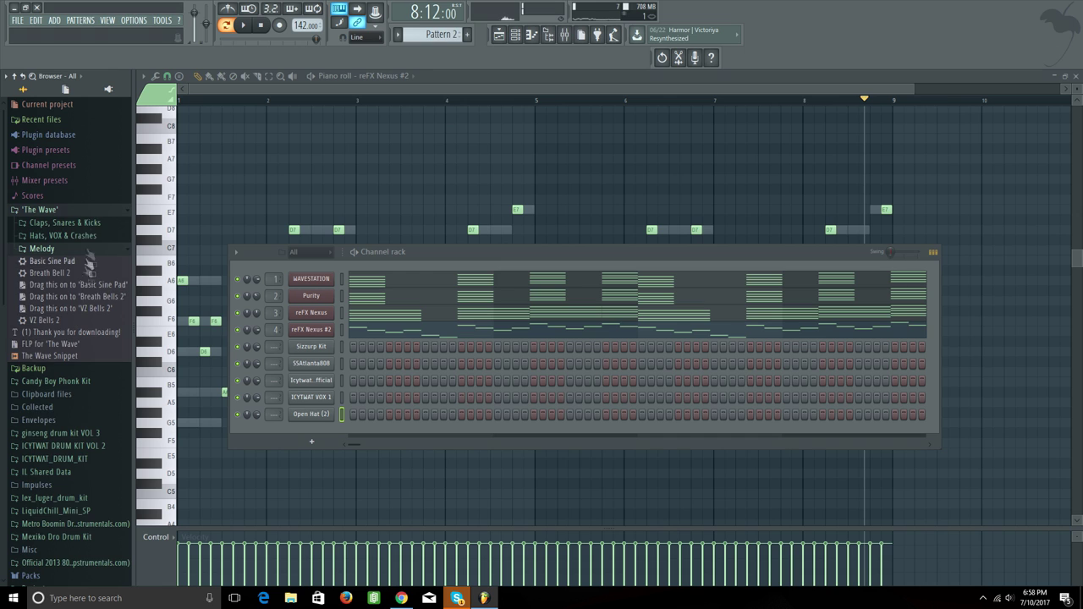
left_click(85, 212)
left_click(89, 240)
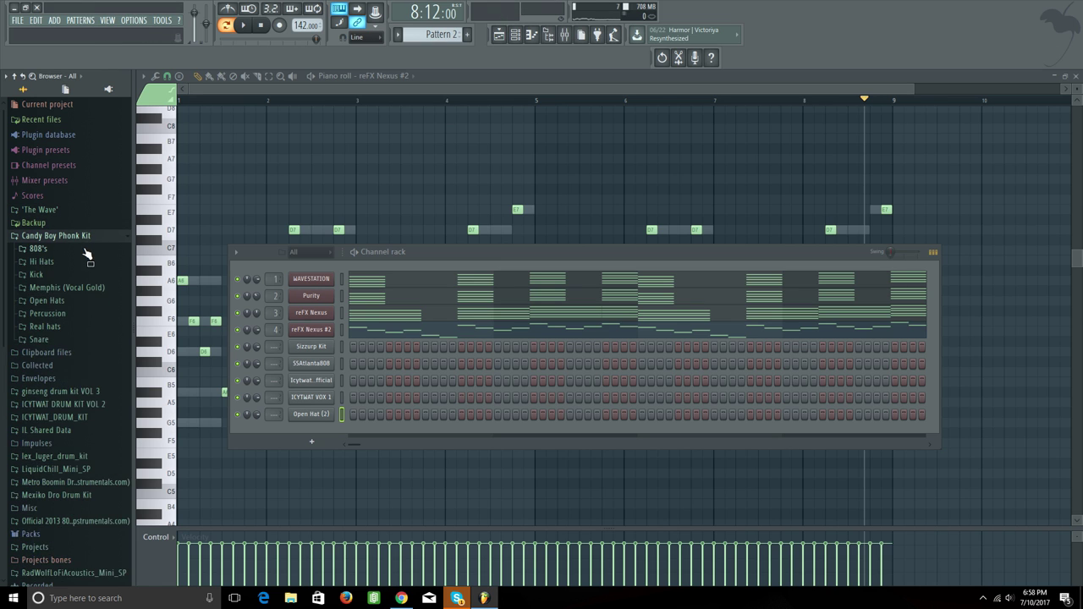
left_click(85, 248)
left_click(85, 249)
left_click(77, 240)
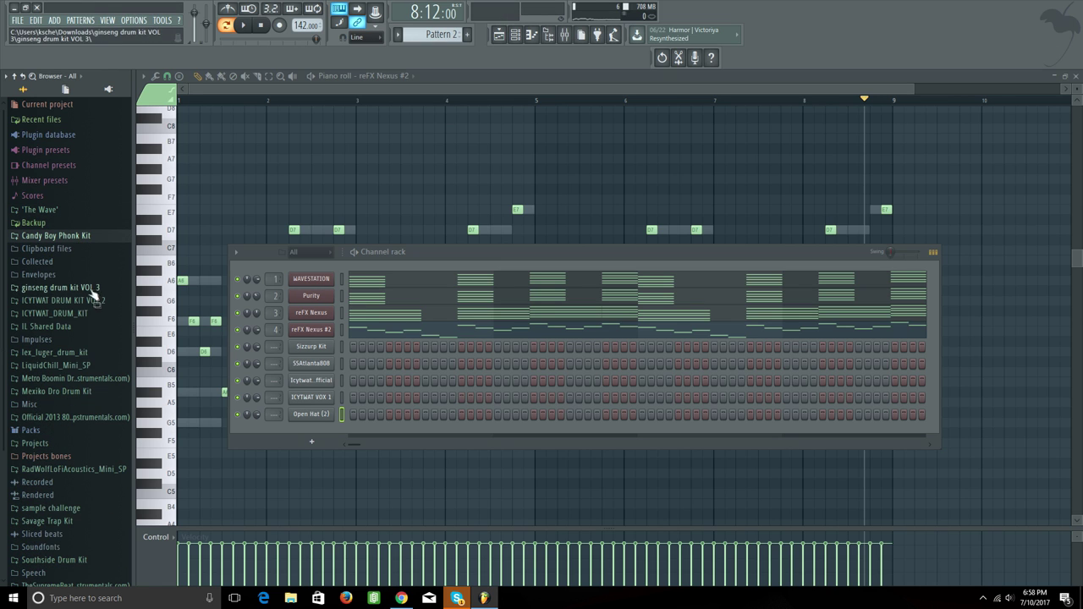
Step: Add the CODEC and ICYTWAT PERC samples from ICYTWAT_DRUM_KIT as new channels
left_click(105, 315)
left_click(105, 328)
left_click(105, 330)
left_click(105, 333)
left_click_drag(106, 338, 110, 361)
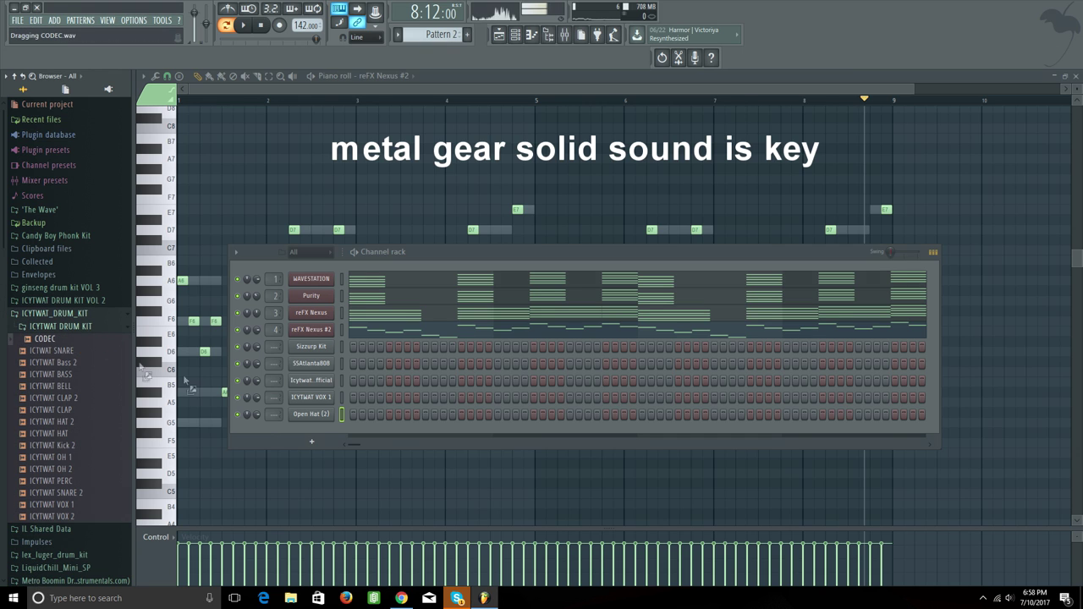
left_click_drag(312, 432, 312, 433)
left_click(76, 364)
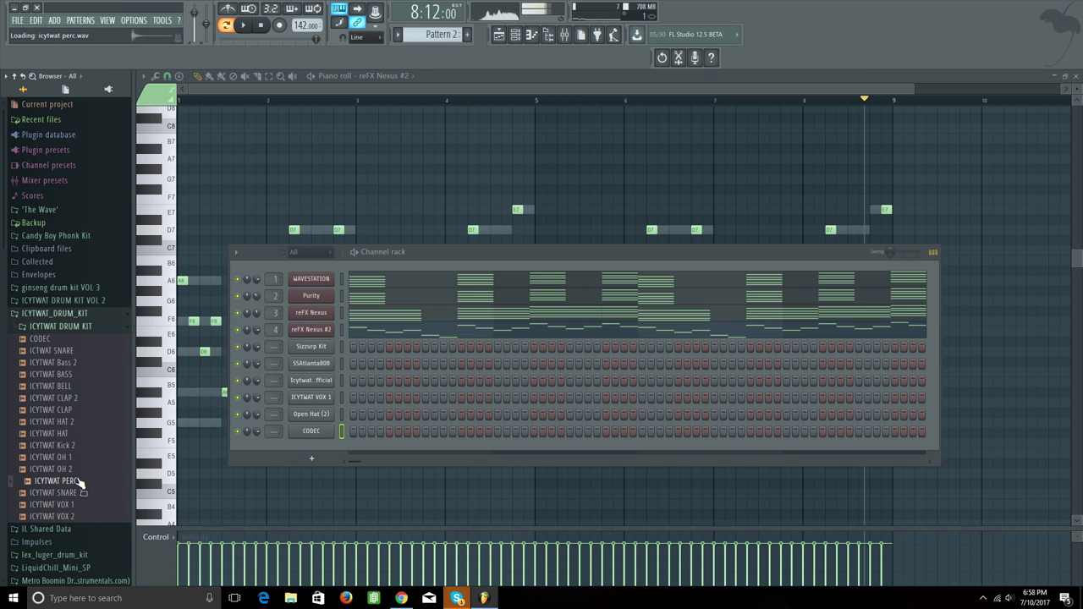
left_click_drag(307, 451, 327, 453)
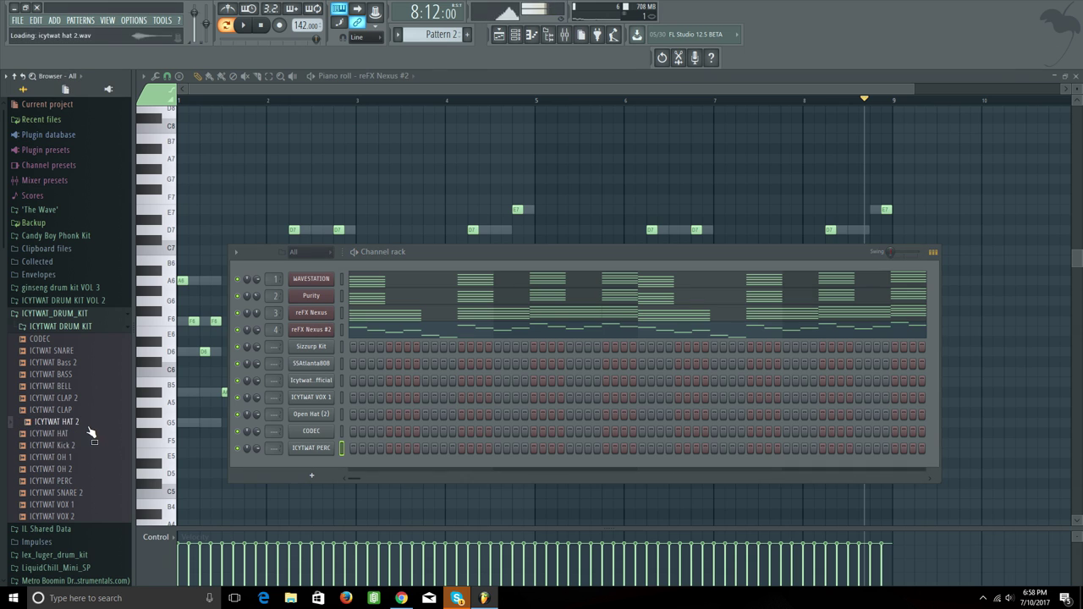
Step: Add Dro HiHat 6 from the Mexiko Dro Drum Kit's 05 - MD HiHats folder as a new channel
left_click(103, 316)
left_click(100, 303)
left_click(99, 316)
left_click(100, 315)
left_click(79, 316)
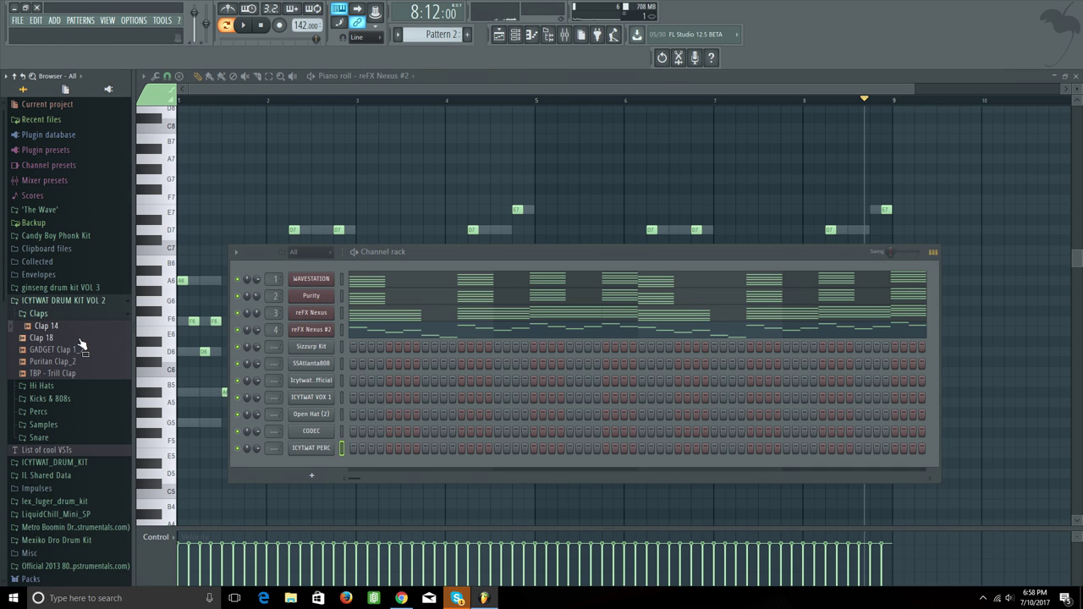
left_click(93, 520)
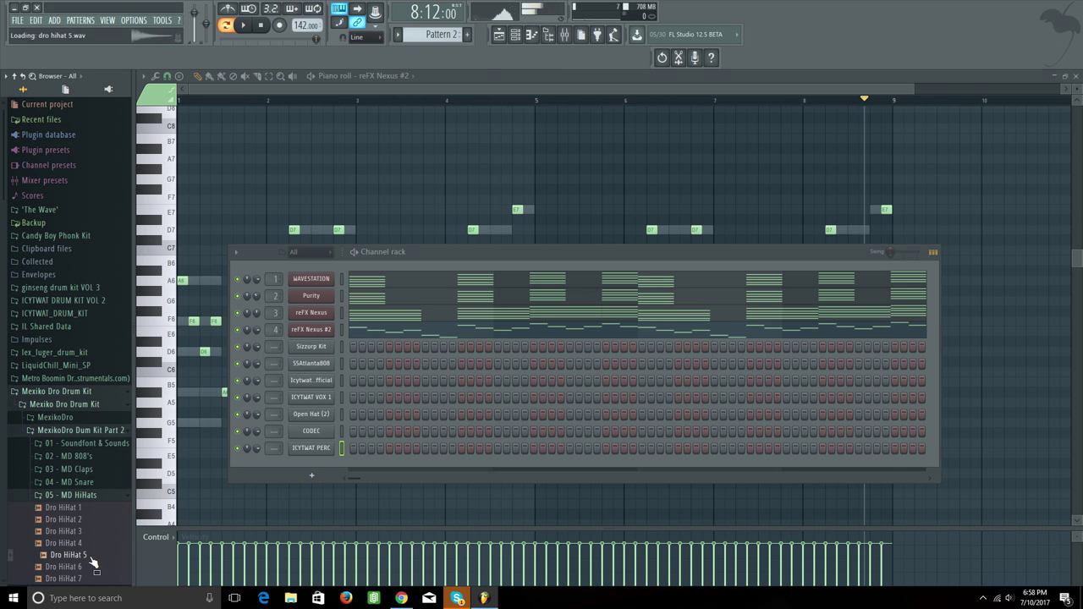
left_click_drag(251, 512, 336, 466)
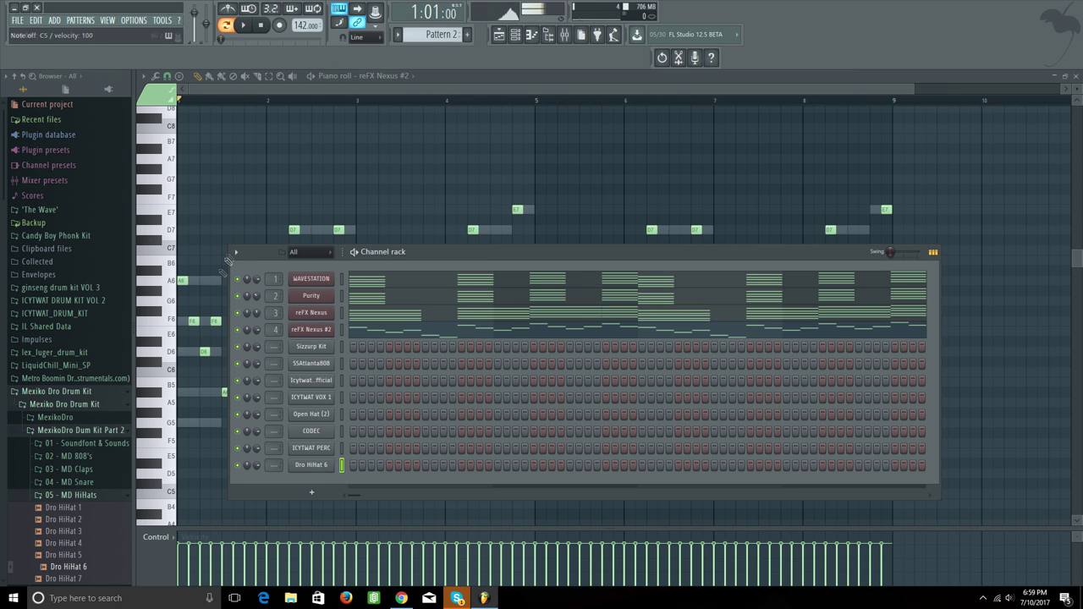
Step: Add SSClassicCymbal from the Savage Trap Kit's Cymbals folder as a new channel and collapse the folder
scroll(90, 301, "down", 10)
left_click(68, 291)
left_click_drag(299, 460, 310, 480)
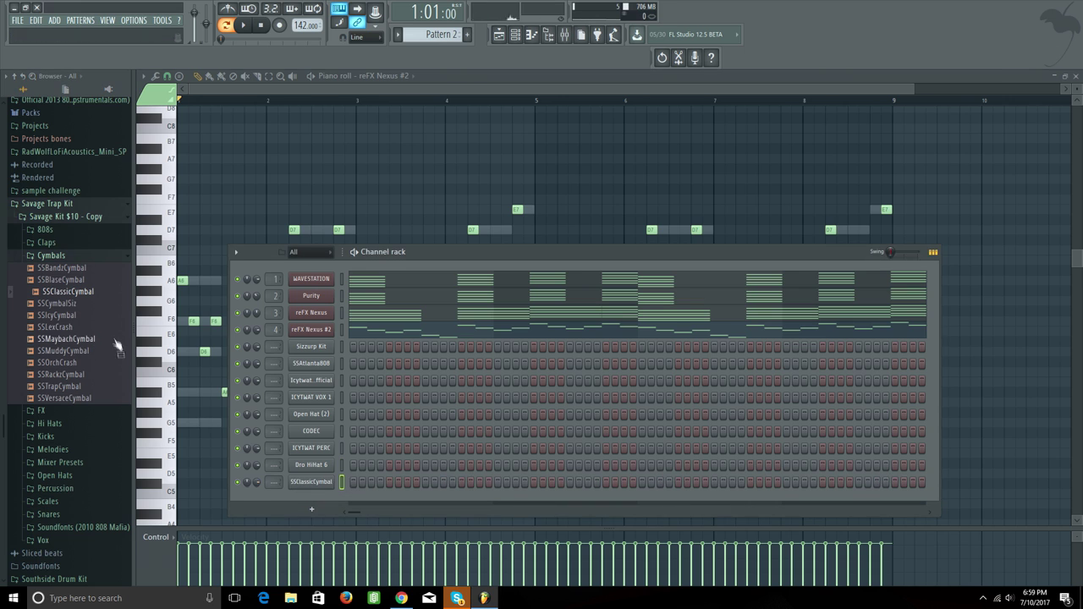
left_click(86, 259)
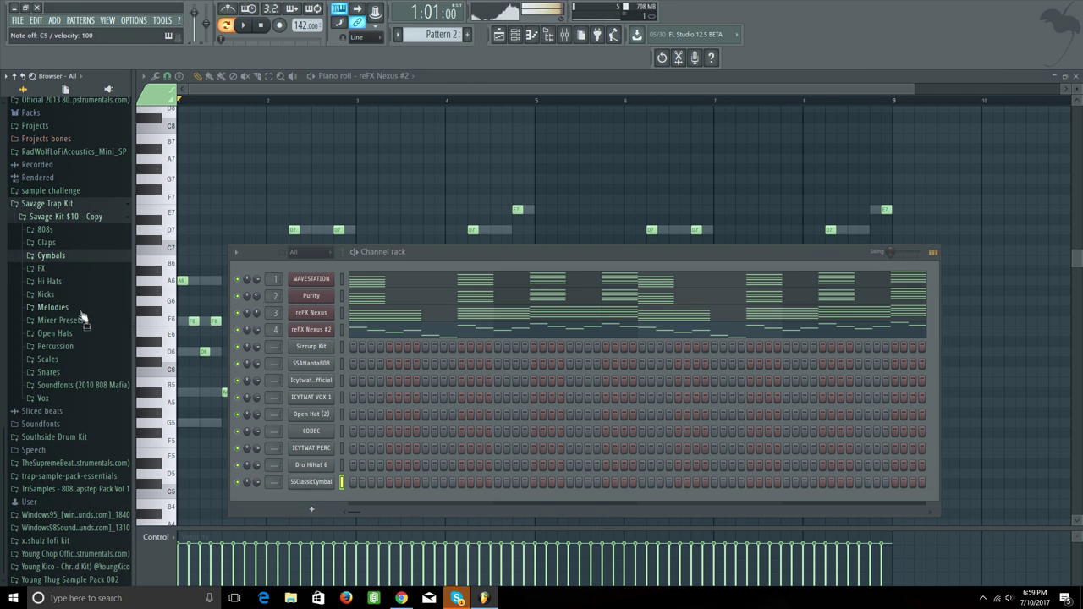
Step: Place Icytwat Snare Official hits on steps 9, 25, 41 and 57, on the third beat of bars 1 to 4
key("space")
left_click(425, 380)
left_click(569, 380)
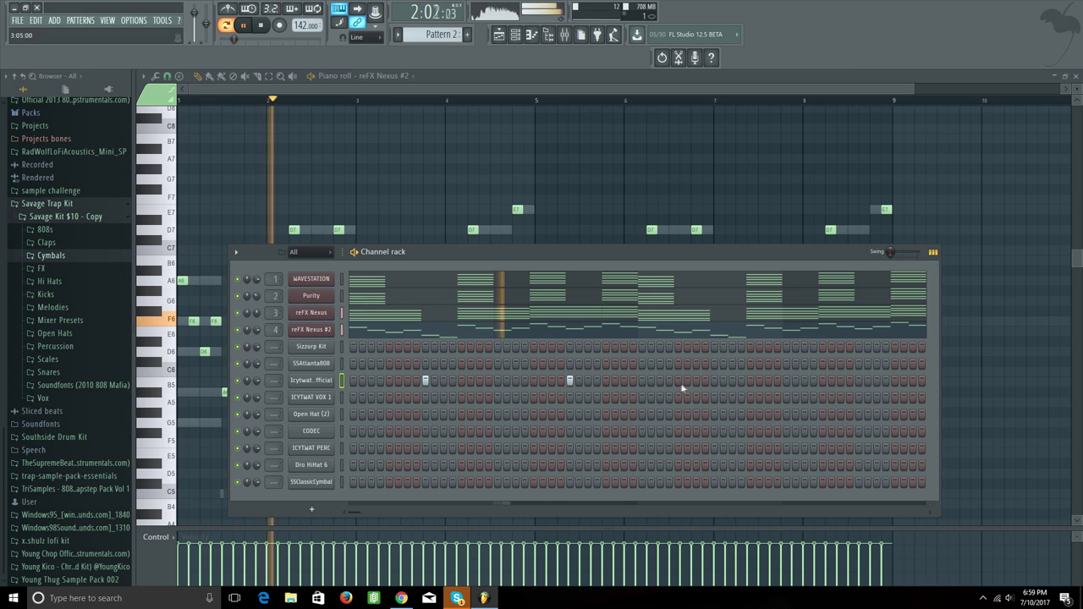
left_click(715, 380)
left_click(859, 380)
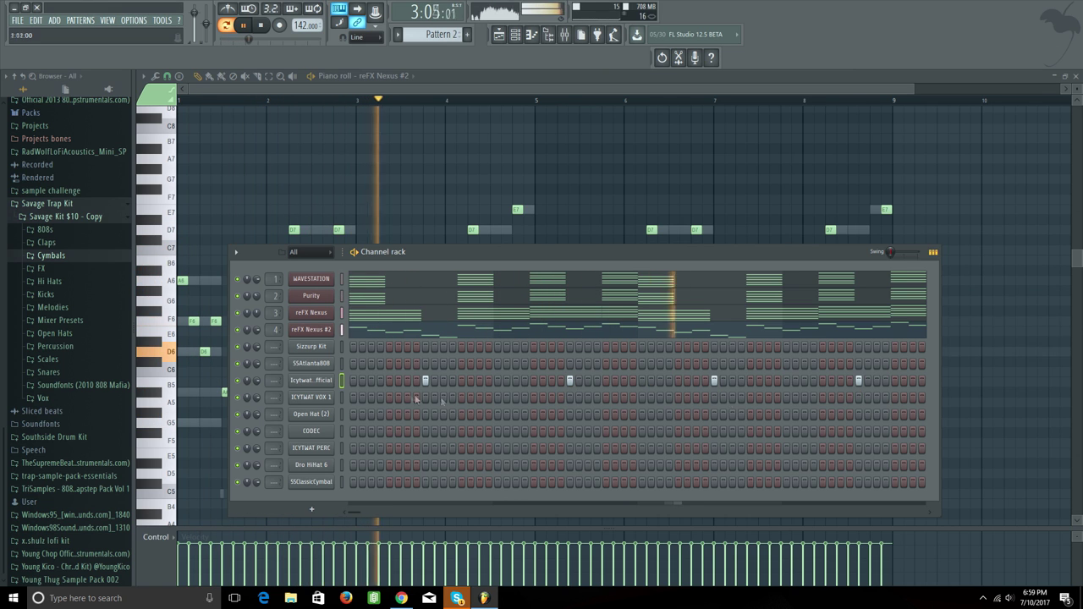
Step: Copy the four snare hits into bars 5 to 8 of the Icytwat Snare Official pattern
right_click(312, 380)
left_click(356, 382)
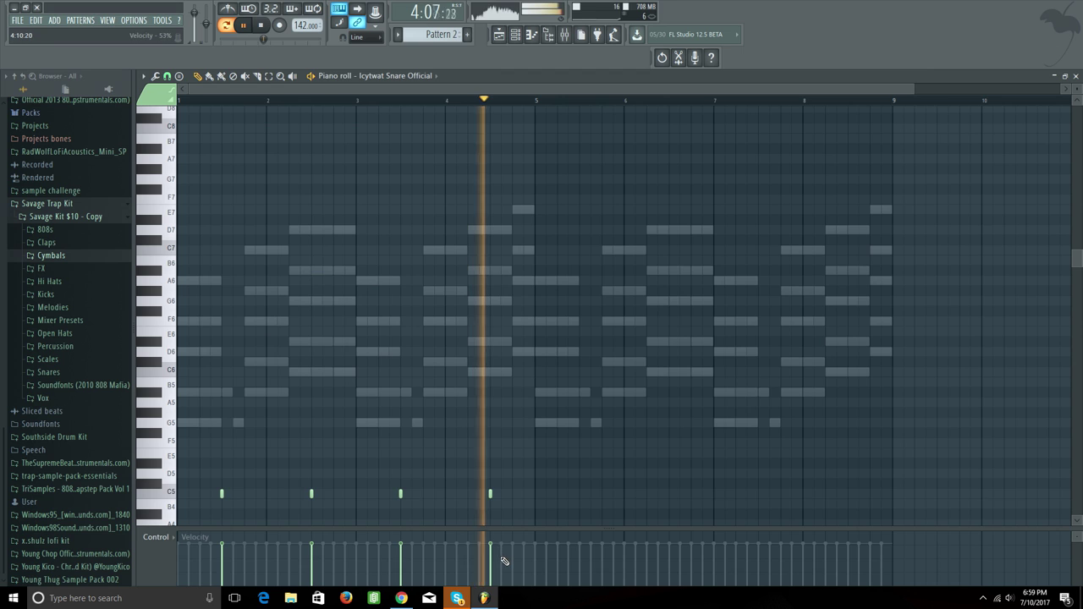
key("space")
left_click_drag(547, 510, 144, 421)
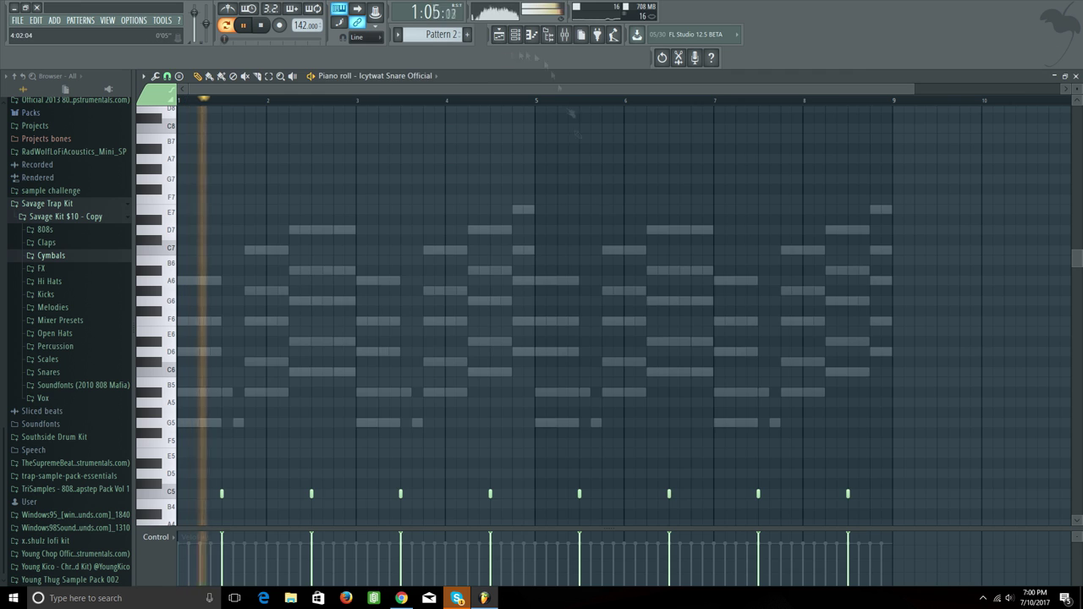
Step: Place ICYTWAT PERC hits on steps 11, 12, 13, 15 and 19 while the pattern plays
left_click(516, 35)
left_click(320, 380)
left_click(511, 187)
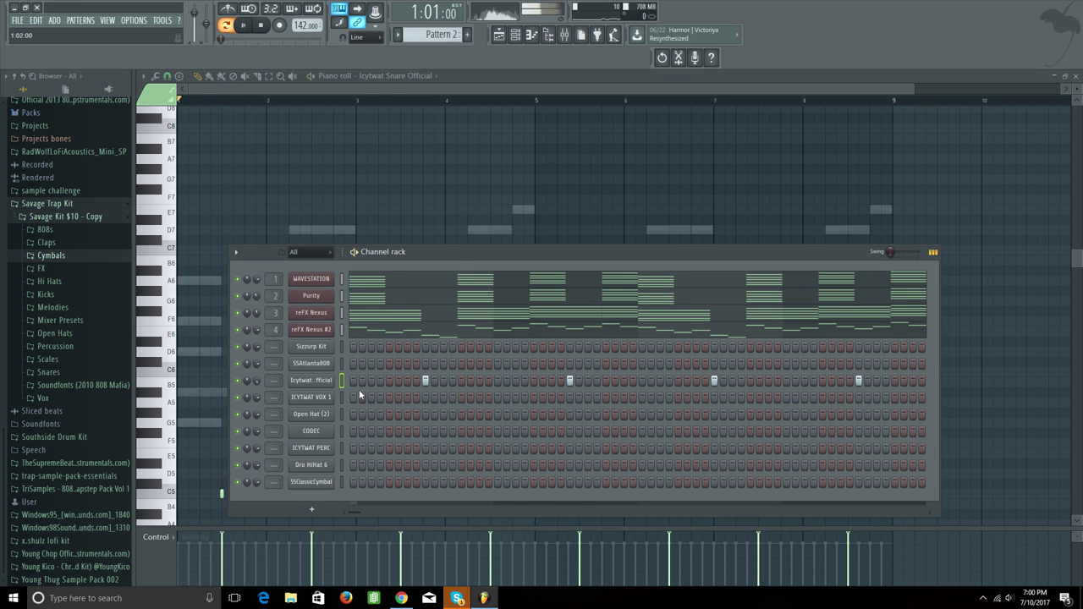
key("space")
left_click(444, 448)
left_click(452, 448)
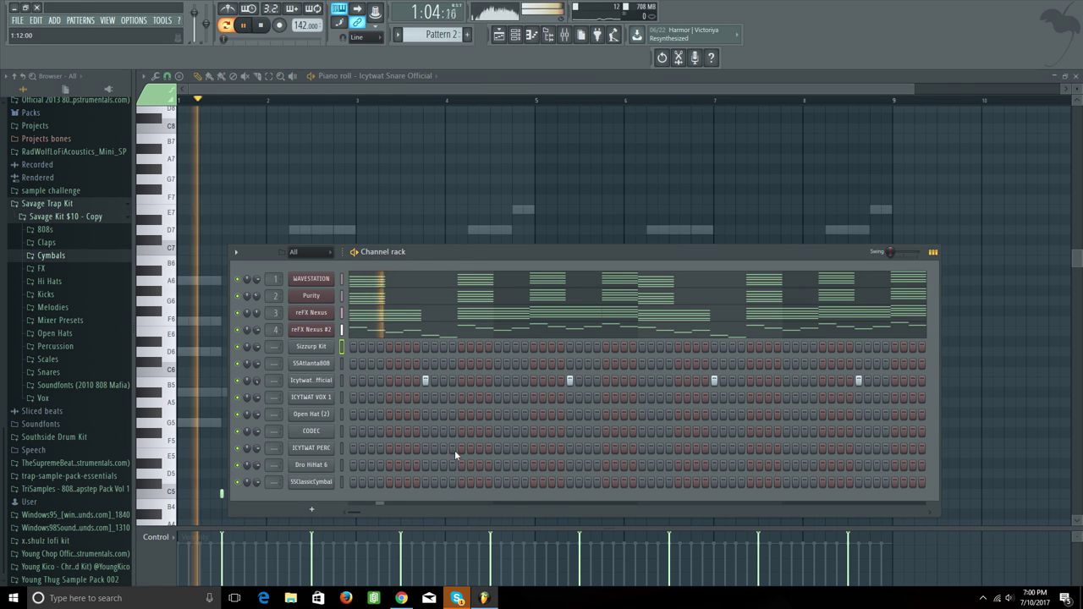
left_click(461, 447)
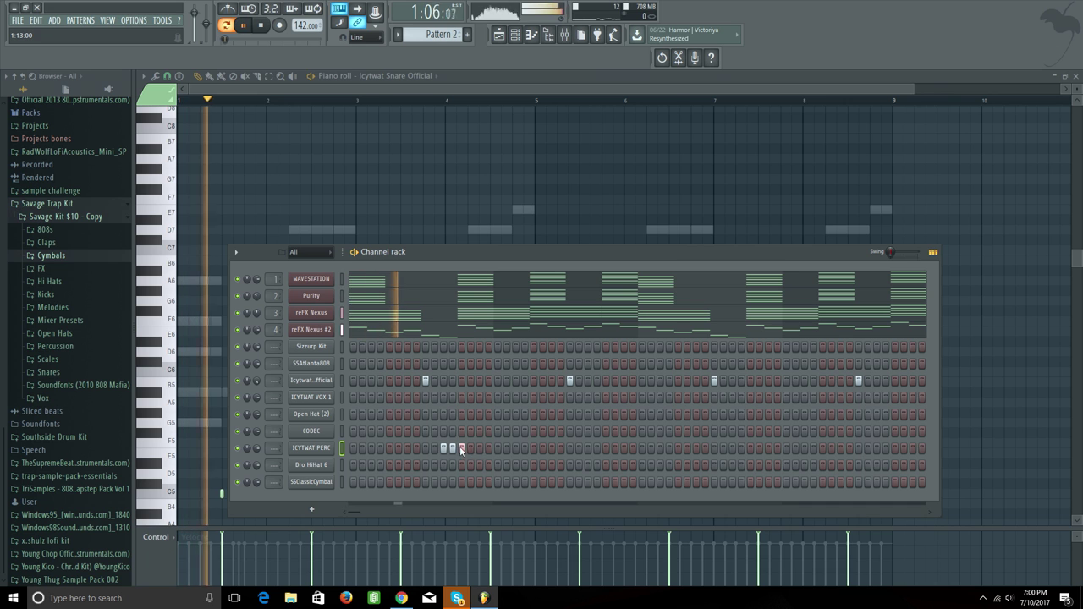
left_click(479, 448)
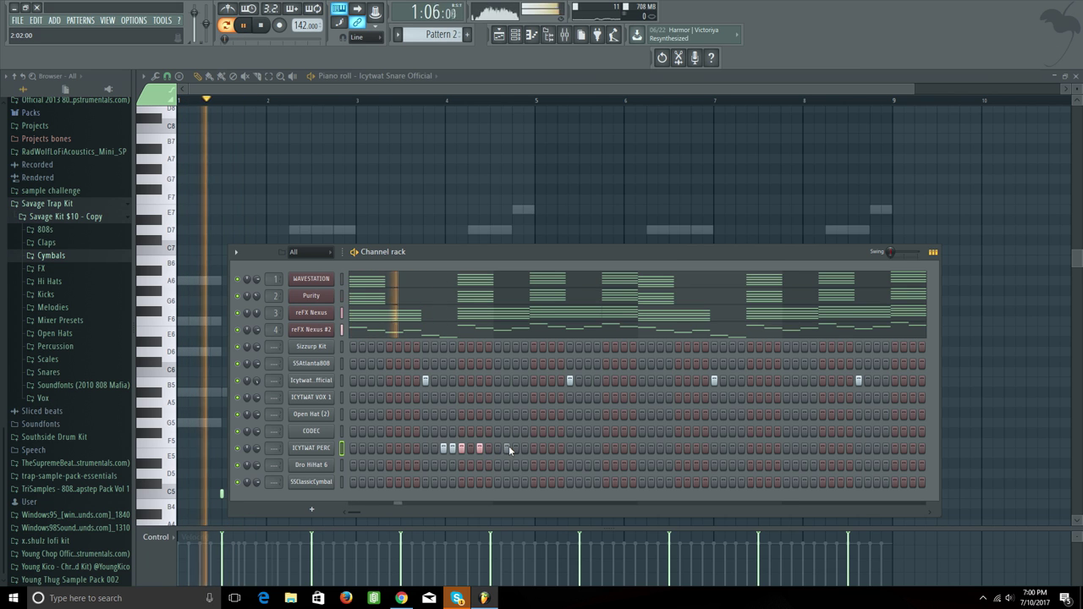
Step: Repeat the five ICYTWAT PERC hits across bars 3 and 4
right_click(329, 447)
left_click(360, 455)
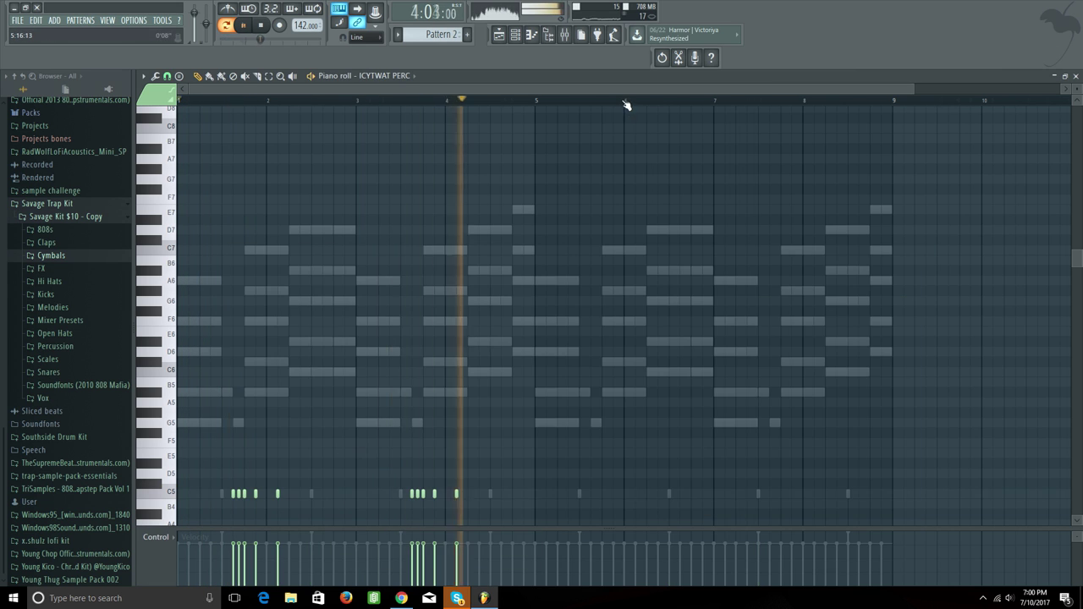
key("space")
Step: Add a one-beat percussion roll of eight notes at 4:05 with rising velocities and play it
scroll(583, 91, "up", 5)
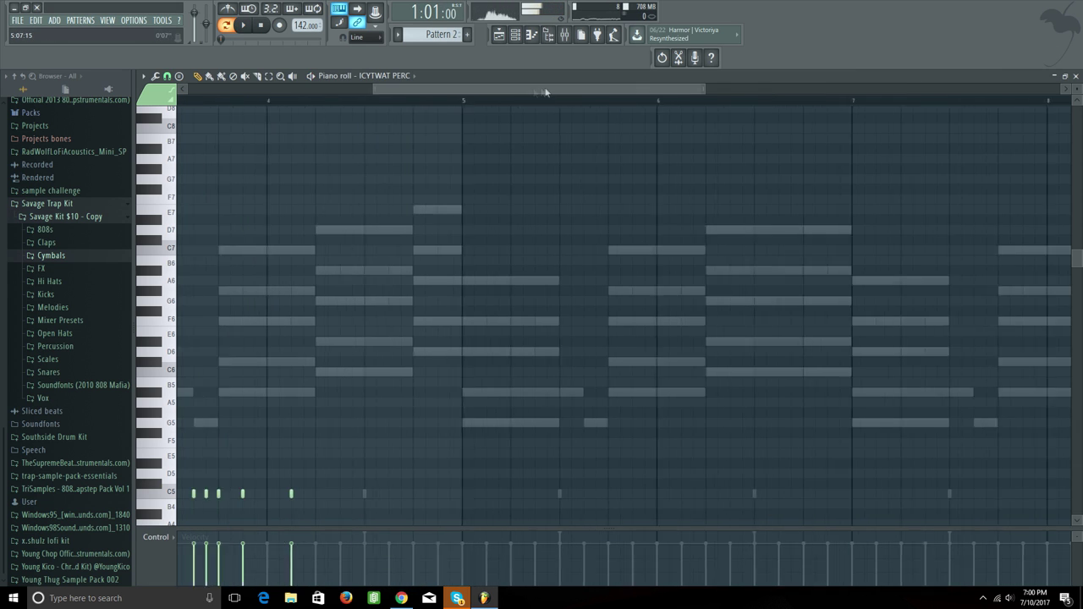
left_click_drag(546, 92, 457, 91)
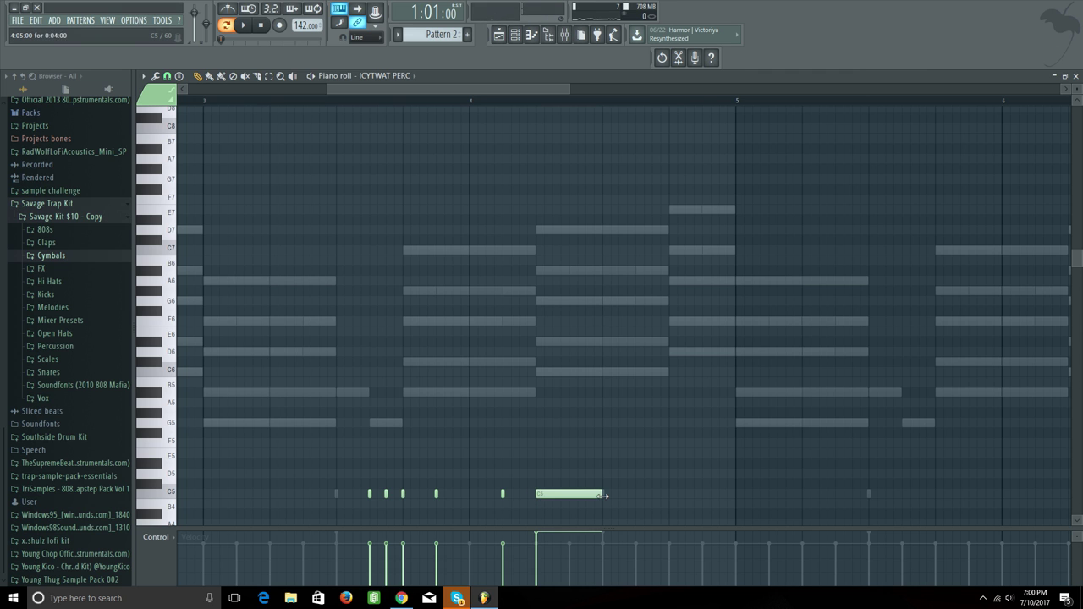
left_click(330, 101)
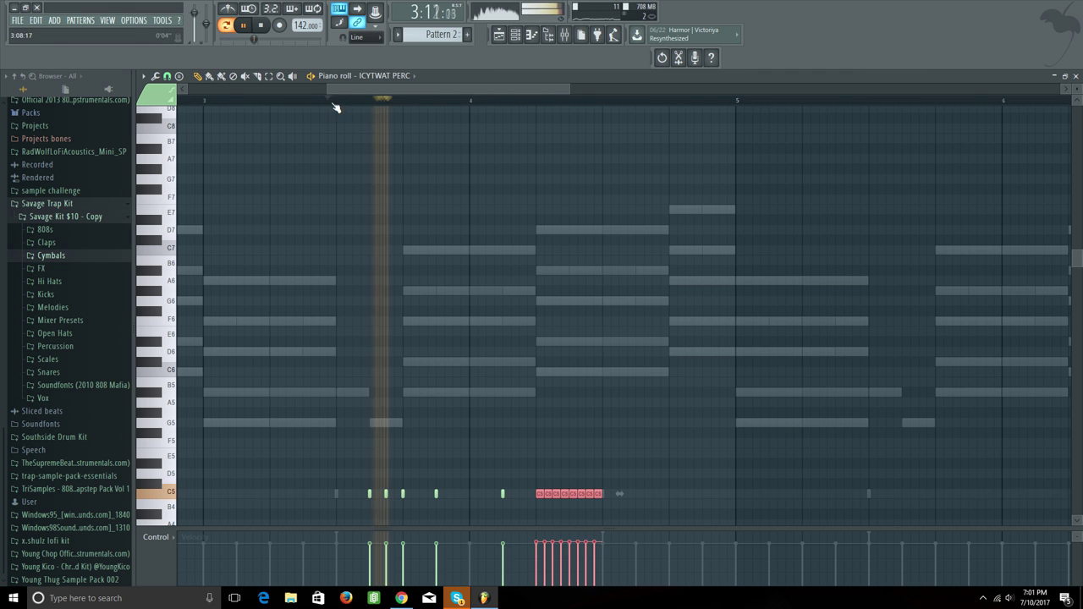
key("space")
key("space")
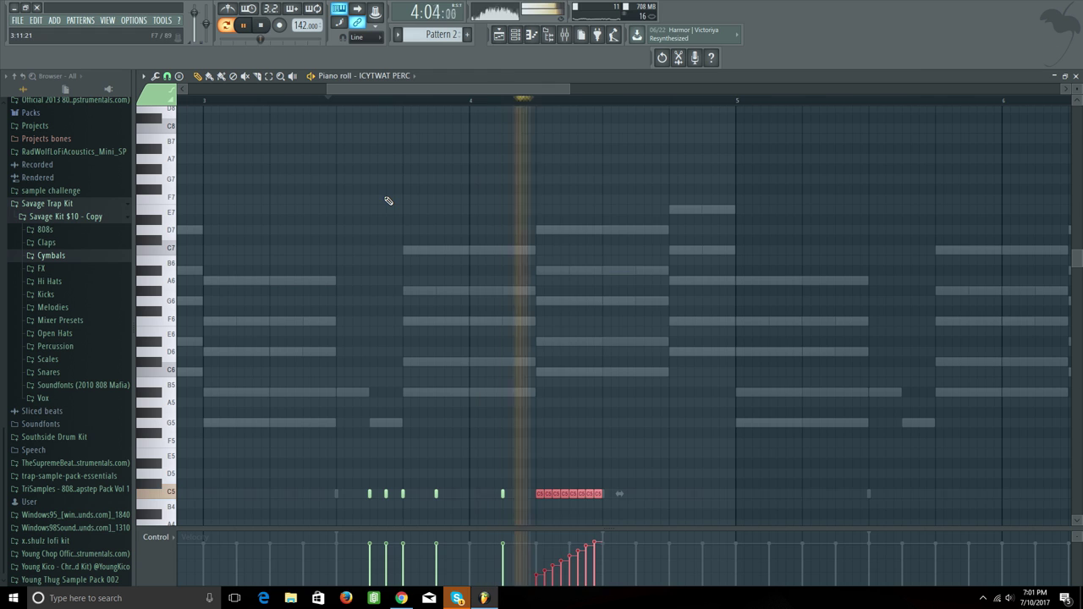
Step: Duplicate the entire ICYTWAT PERC pattern into bars 5 to 8 and play it
key("space")
scroll(674, 91, "down", 5)
key("ctrl+a")
left_click_drag(237, 493, 556, 489)
key("space")
left_click(641, 320, "ctrl")
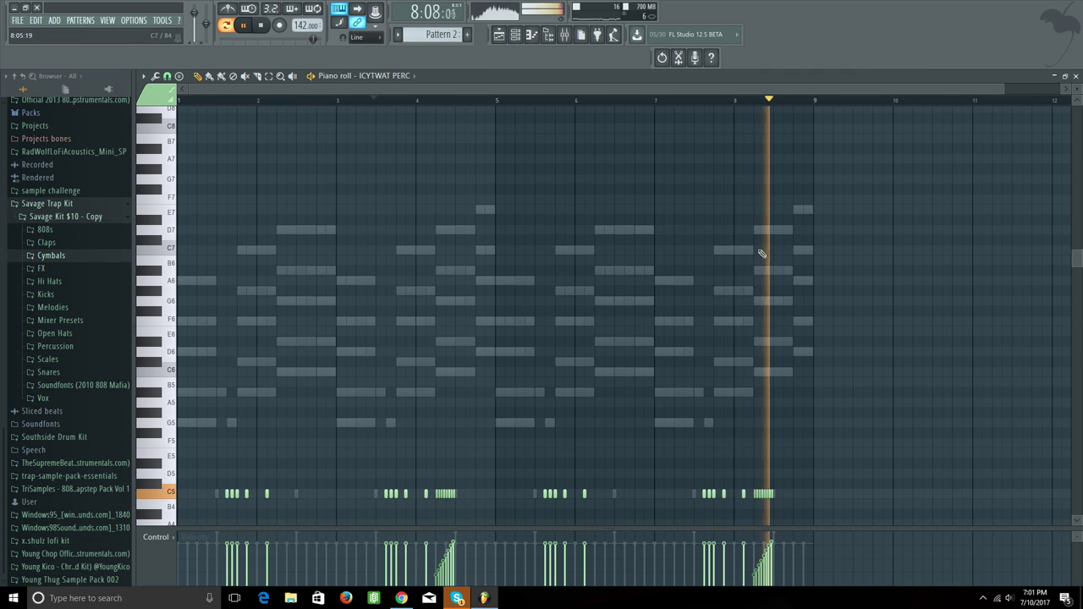
Step: Correct the pitch of the last chord of bar 4 in the WAVESTATION channel
key("F6")
key("space")
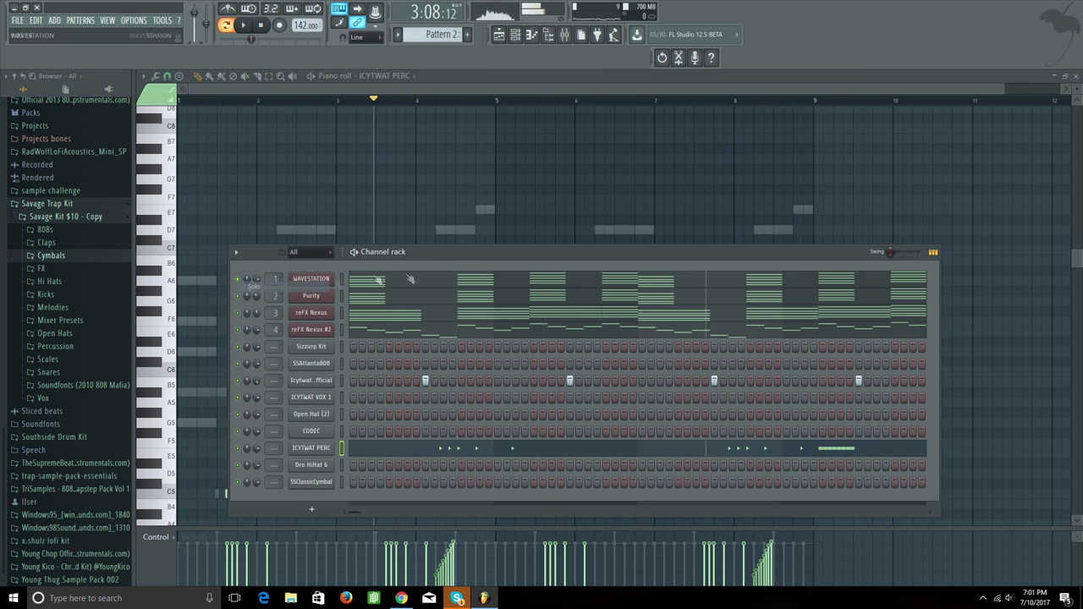
left_click(436, 276)
key("space")
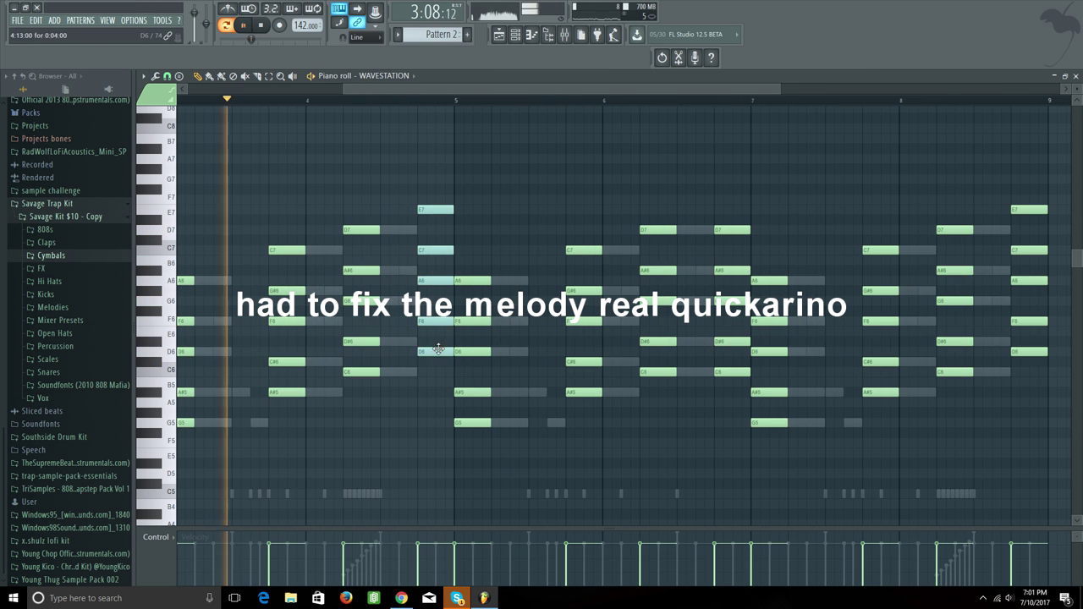
left_click_drag(438, 348, 440, 388)
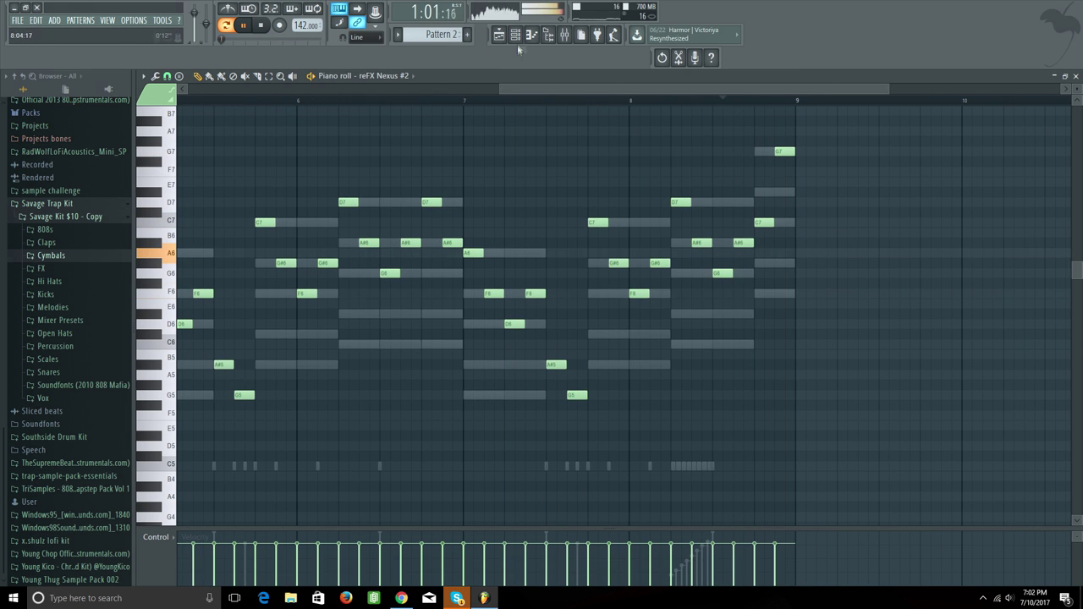
Step: Place Sizzurp Kit kick hits on steps 1, 11, 13, 21, 27, 31, 33, 43, 44, 45, 47 and 55
left_click(499, 35)
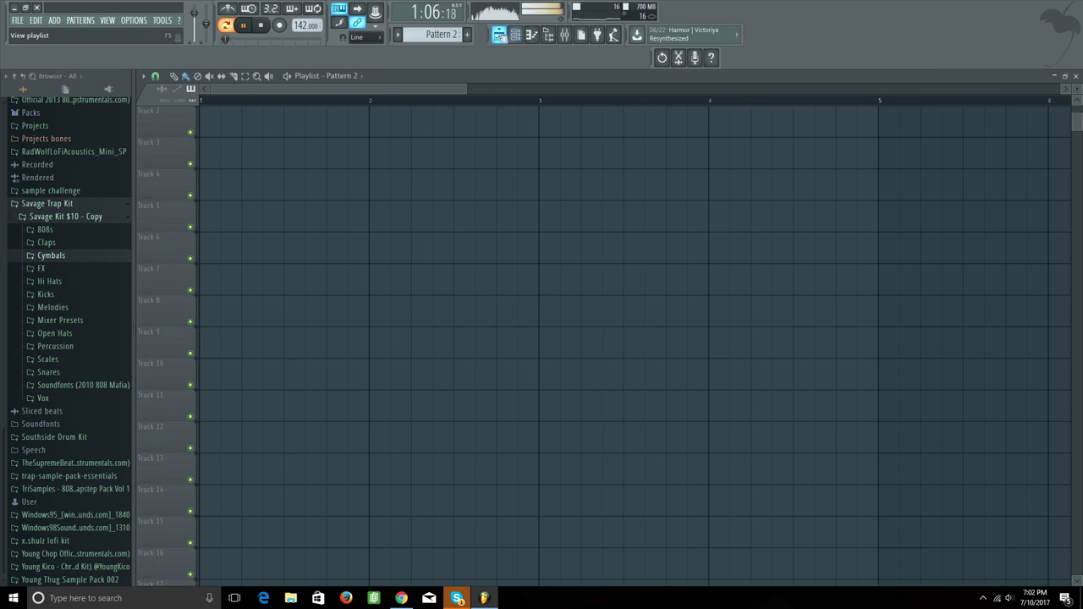
left_click(517, 34)
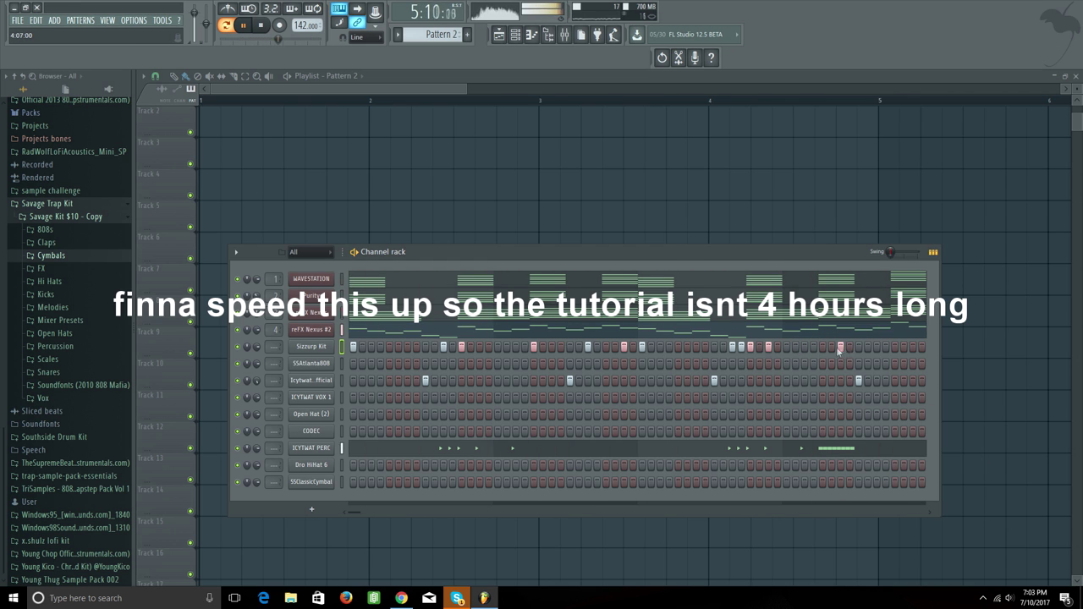
key("F7")
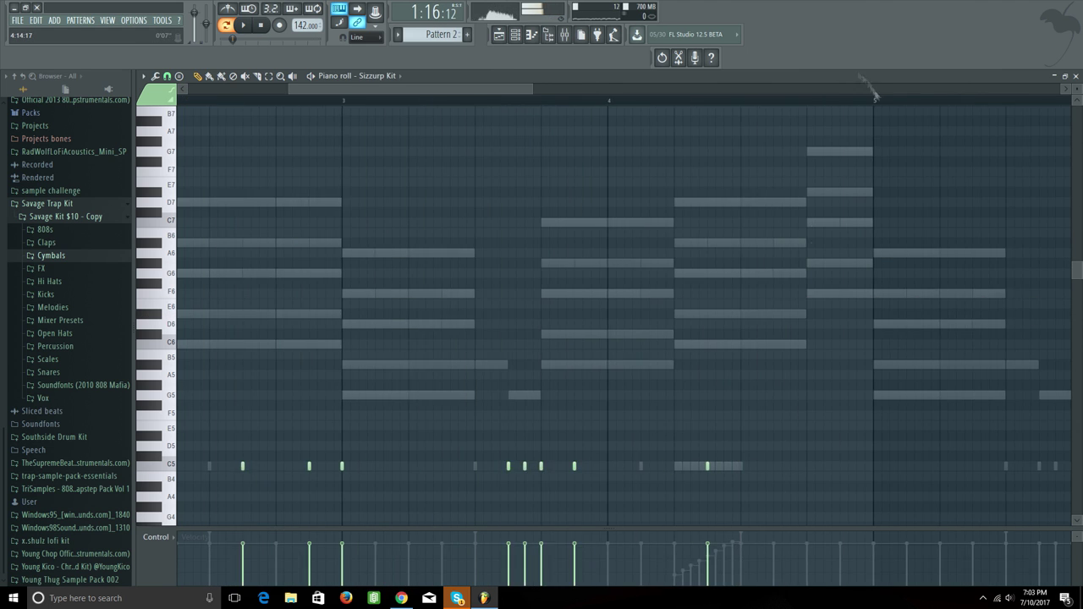
Step: Add extra Sizzurp Kit notes at the end of bar 4 and adjust their velocities, checking them in playback
left_click(800, 467)
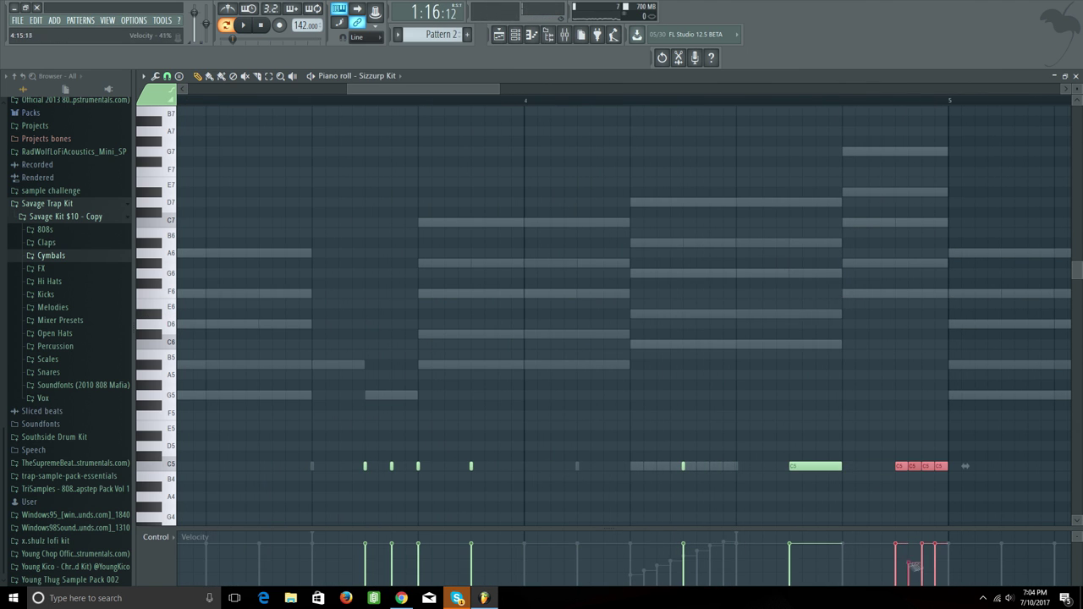
key("space")
left_click_drag(923, 466, 870, 466)
key("ctrl+d")
key("space")
key("space")
left_click(925, 467)
key("space")
key("space")
key("space")
left_click(922, 468)
key("space")
mouse_move(881, 550)
left_mouse_down()
mouse_move(924, 540)
mouse_move(859, 541)
left_mouse_up()
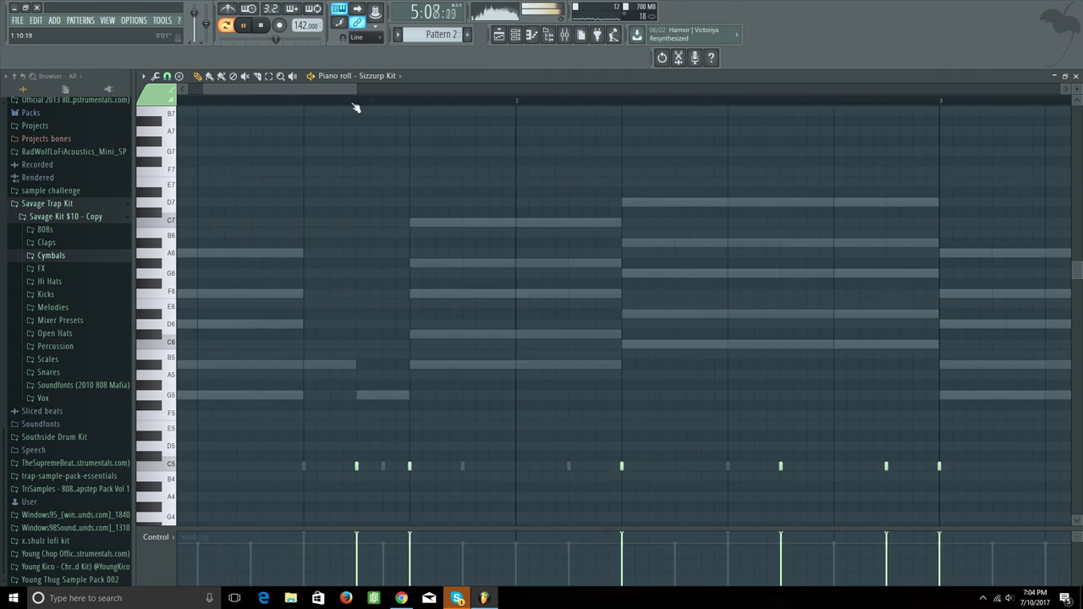
Step: Duplicate the entire Sizzurp Kit pattern into bars 5 to 8
scroll(542, 97, "up", 2)
scroll(926, 132, "down", 5)
key("ctrl+a")
key("ctrl+b")
key("space")
left_click_drag(606, 88, 860, 86)
scroll(716, 104, "up", 3)
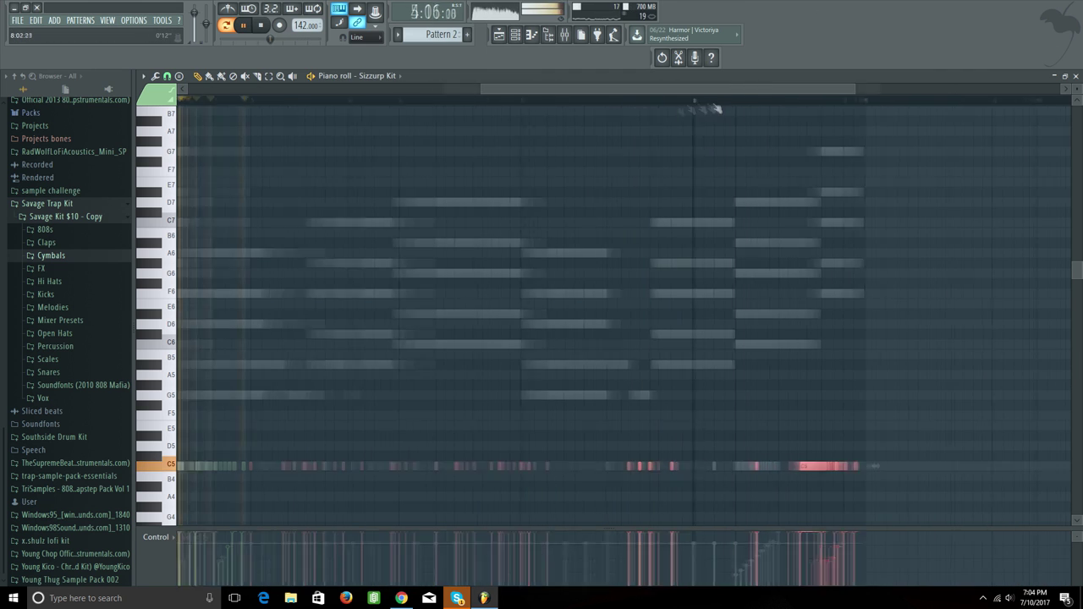
Step: Vary the Sizzurp Kit kicks at the end of bar 8, delete an unwanted note and play the result
left_click(806, 466)
left_click(611, 100)
left_click_drag(677, 88, 562, 88)
left_click(546, 100)
scroll(563, 94, "up", 2)
key("space")
right_click(496, 466)
key("space")
scroll(708, 99, "down", 5)
scroll(709, 98, "up", 2)
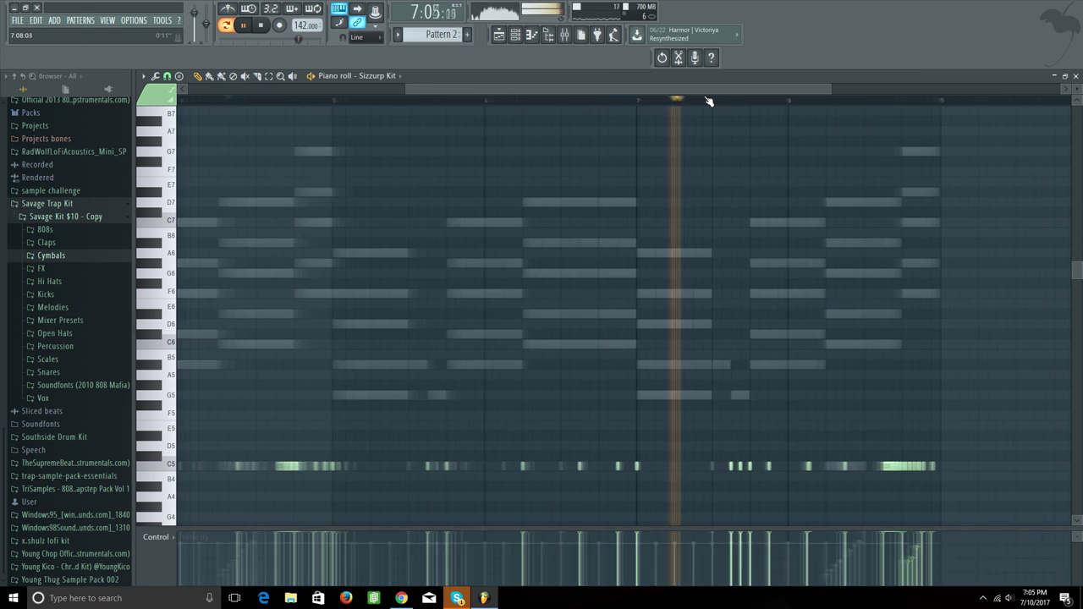
Step: Place SSAtlanta808 hits across all eight bars, following the kick rhythm
left_click(515, 34)
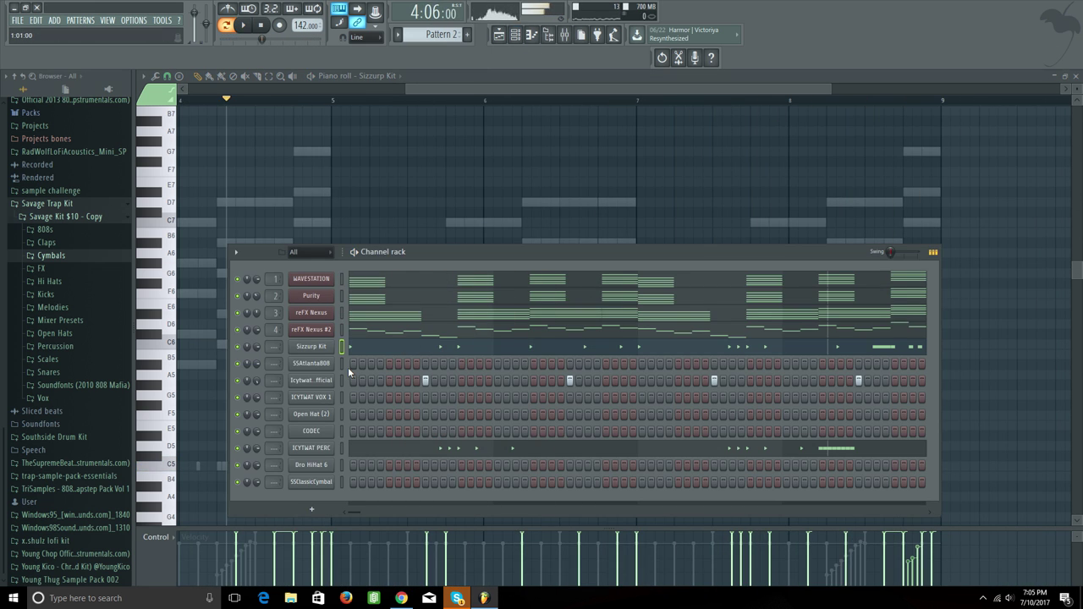
key("space")
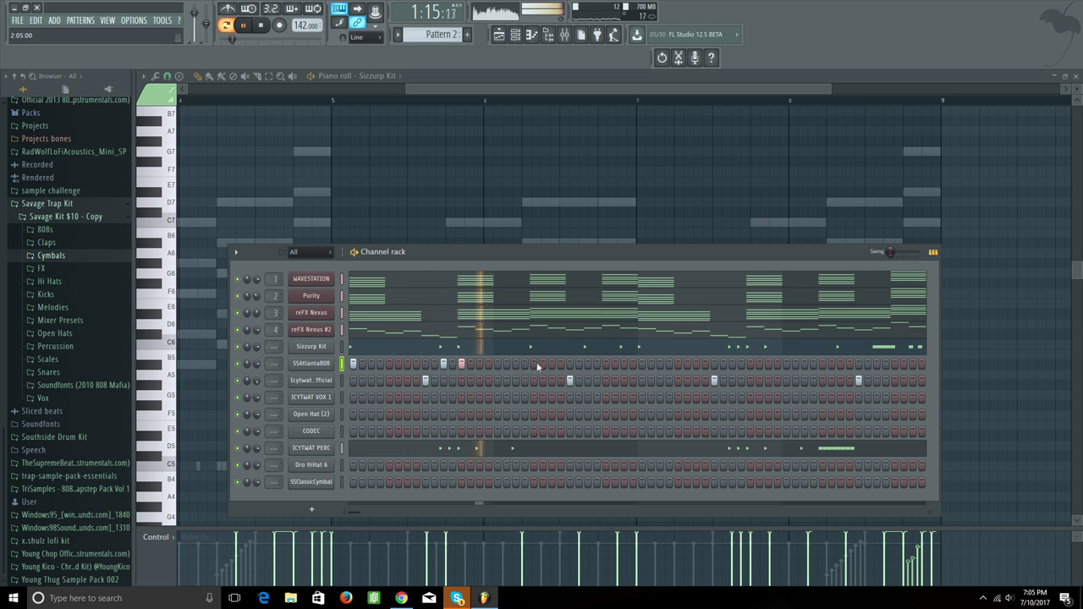
right_click(324, 365)
left_click(362, 364)
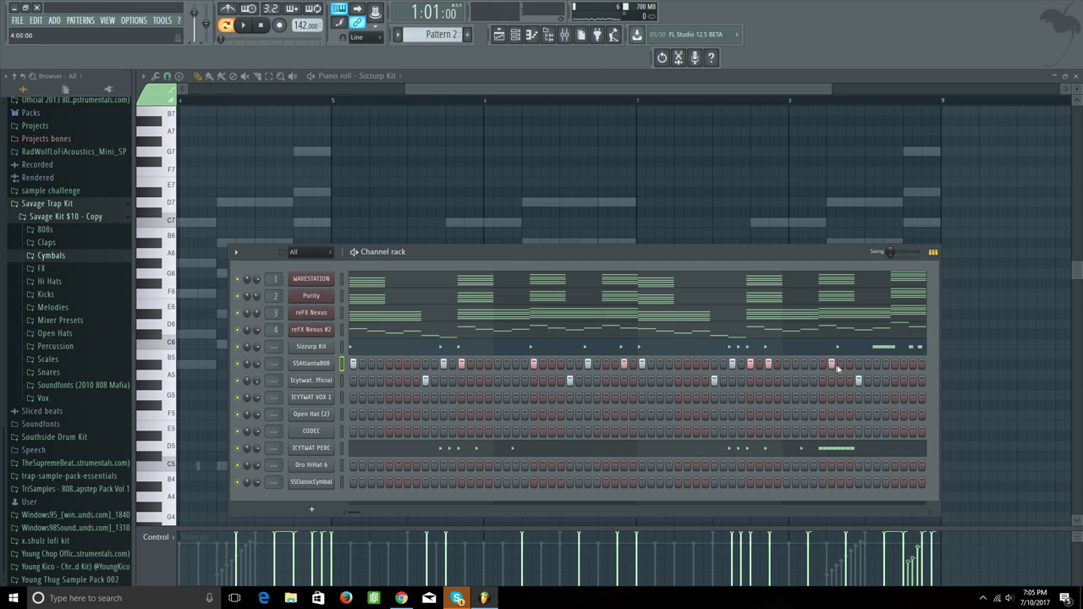
scroll(580, 363, "down", 5)
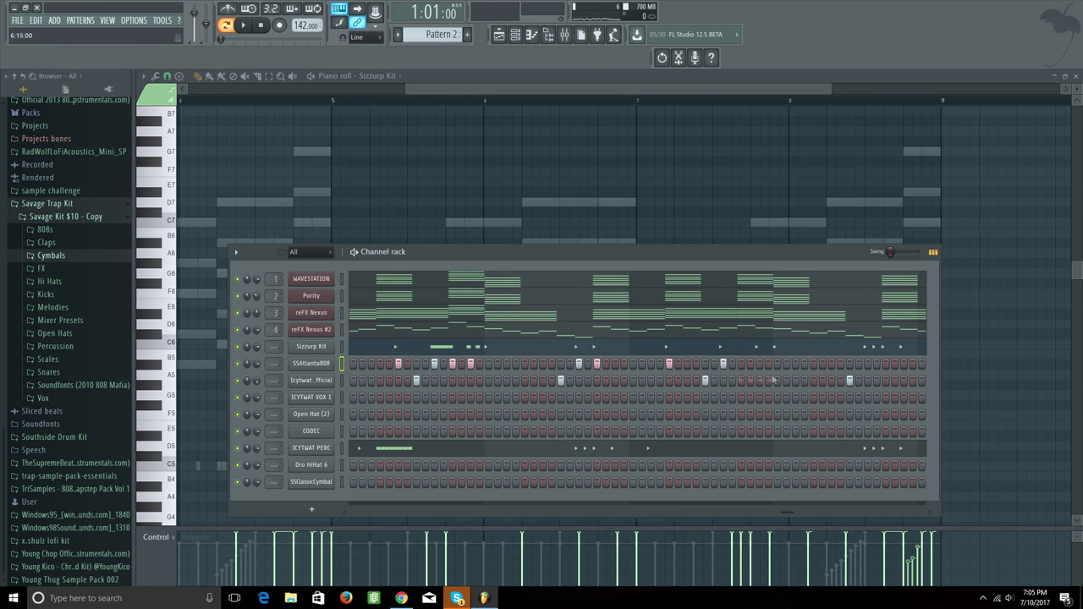
scroll(885, 366, "down", 3)
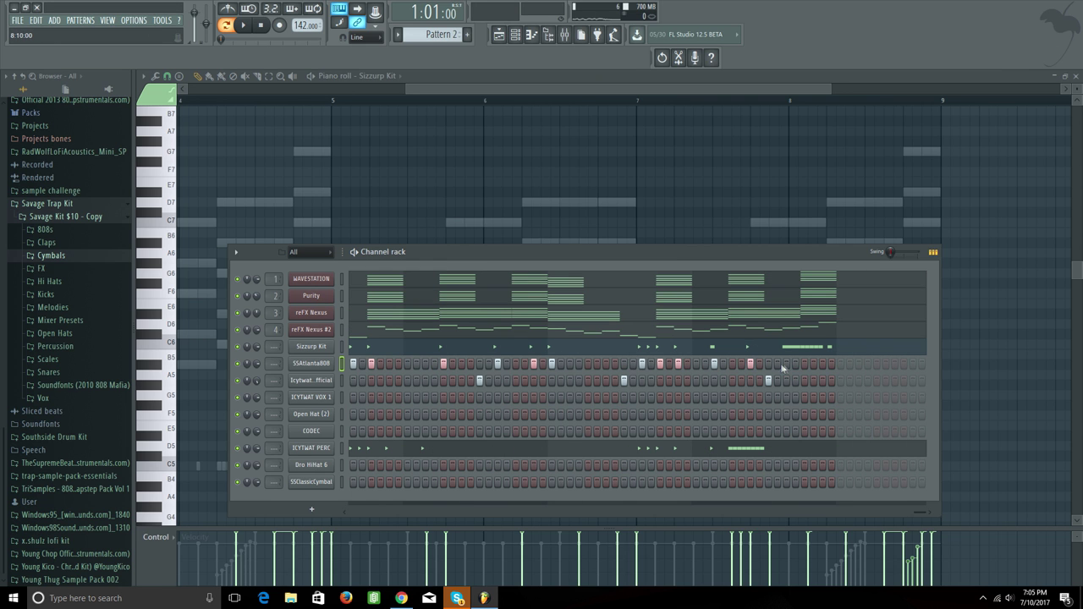
Step: Lengthen the SSAtlanta808 notes with legato so each reaches the next one, and play the pattern
right_click(313, 364)
left_click(345, 373)
key("ctrl+l")
key("space")
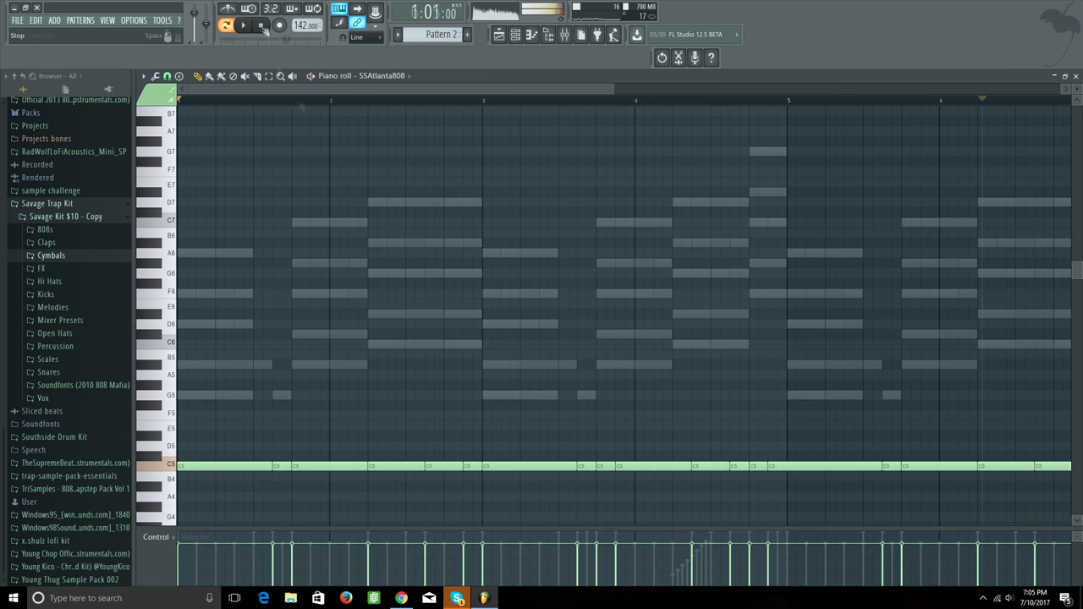
Step: Transpose all the SSAtlanta808 notes from C5 up to G5 and play the pattern
left_click(263, 26)
scroll(638, 106, "down", 3)
key("ctrl+a")
left_click_drag(200, 465, 200, 395)
key("ctrl+d")
key("space")
scroll(447, 101, "up", 3)
scroll(440, 127, "up", 1)
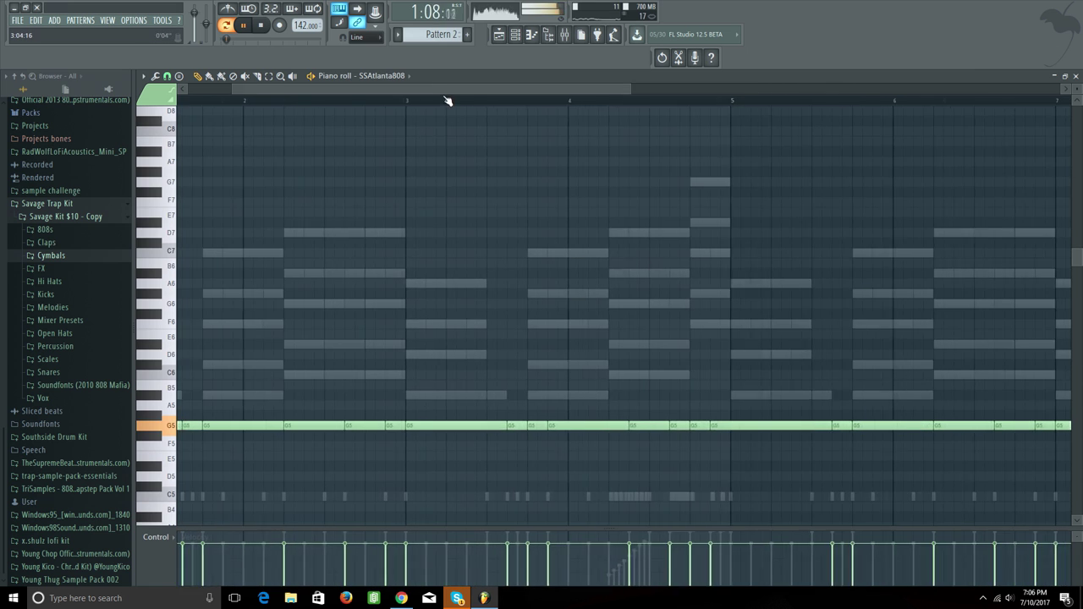
left_click_drag(440, 89, 274, 90)
key("space")
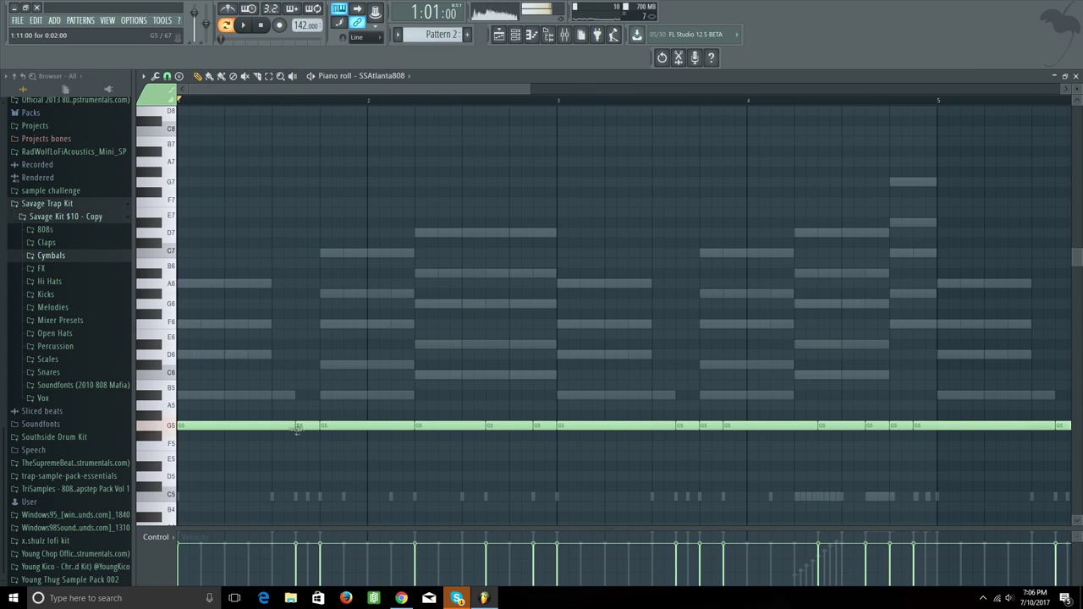
Step: Try all the SSAtlanta808 notes one octave lower at G4 and play them
scroll(419, 103, "down", 3)
left_click_drag(771, 458, 2, 240)
key("ctrl+Down")
key("space")
scroll(380, 341, "down", 5)
key("space")
scroll(484, 99, "up", 2)
scroll(498, 89, "up", 2)
key("space")
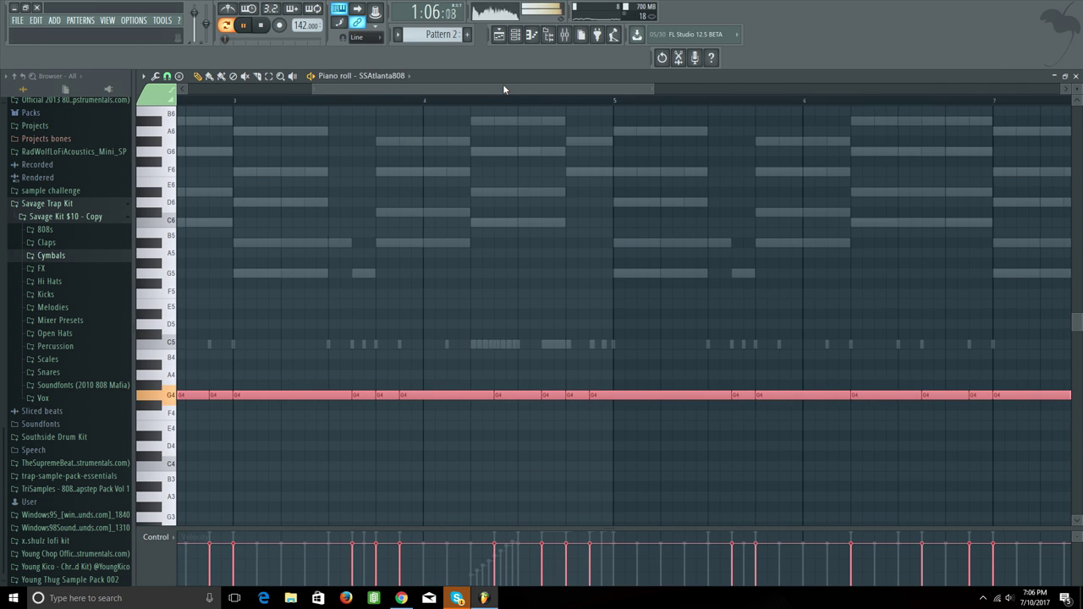
Step: Raise the SSAtlanta808 notes back up one octave to G5, play them and clear the selection
key("ctrl+Up")
left_click_drag(504, 89, 302, 105)
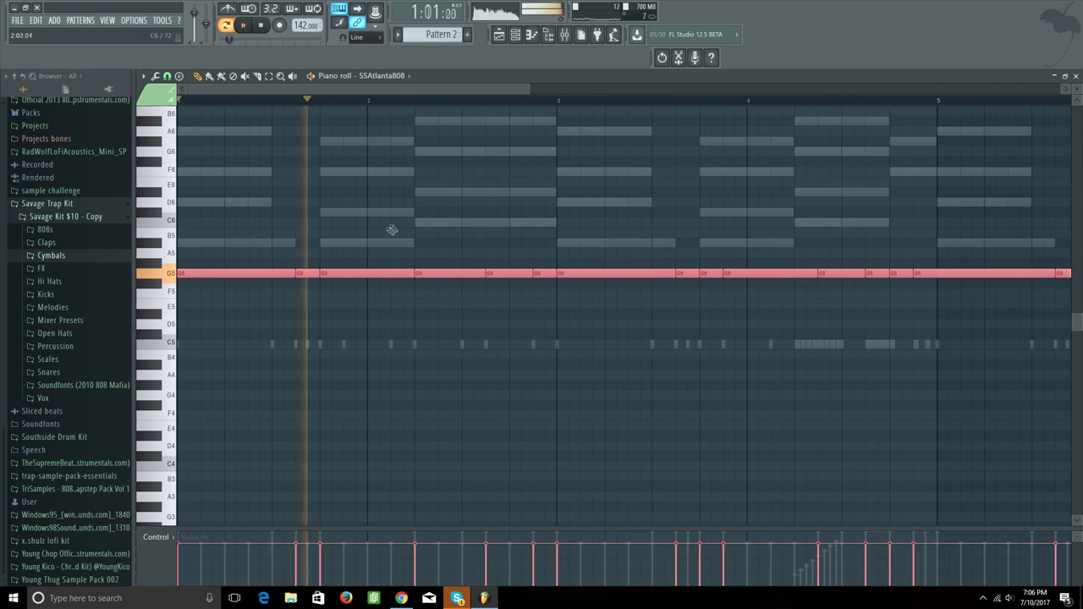
left_click(364, 208, "ctrl")
key("space")
scroll(347, 271, "up", 3)
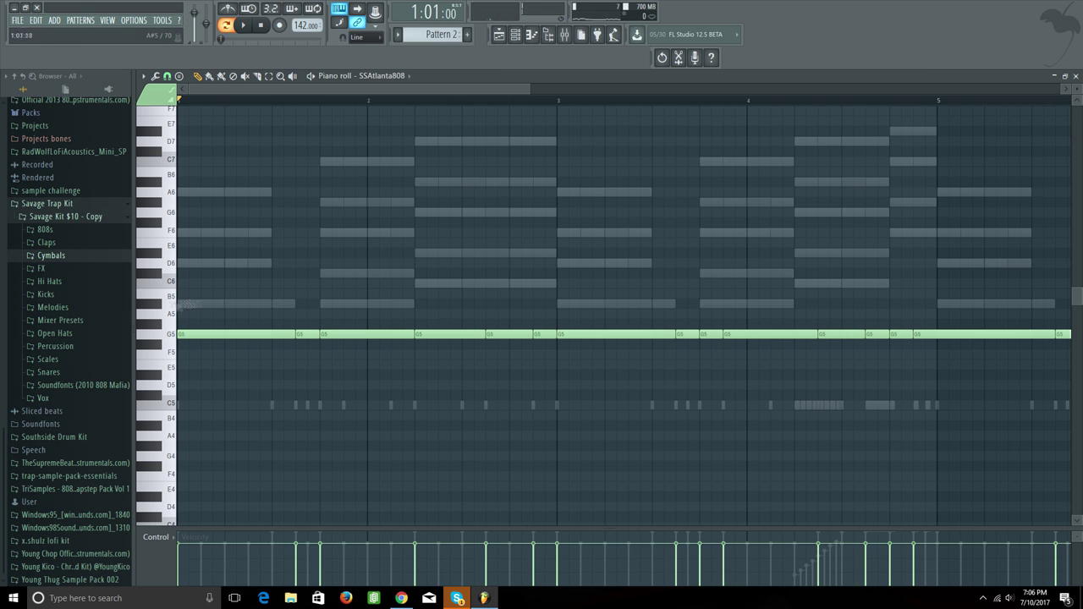
Step: Examine the Purity chord notes in its piano roll, returning to the SSAtlanta808 notes when done
left_click(515, 34)
left_click(356, 361)
left_click(515, 35)
left_click(521, 298)
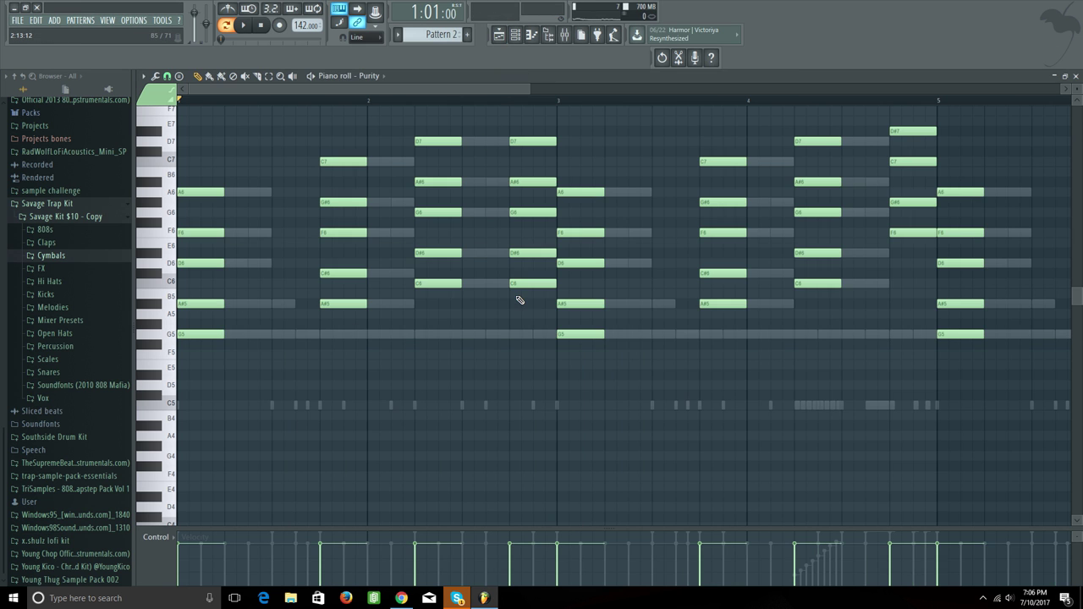
scroll(382, 78, "down", 3)
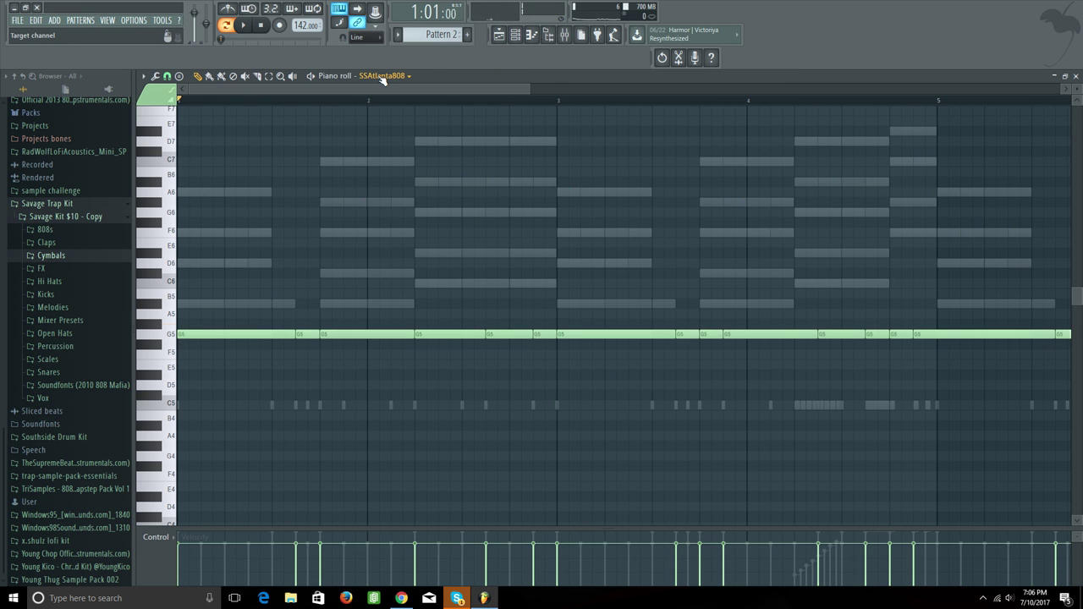
Step: Move the SSAtlanta808 note leading into bar 2 to A#4, and bar 2's remaining three notes to C5, C6 and C6
scroll(383, 78, "down", 2)
scroll(383, 78, "up", 2)
left_click_drag(374, 335, 370, 426)
key("space")
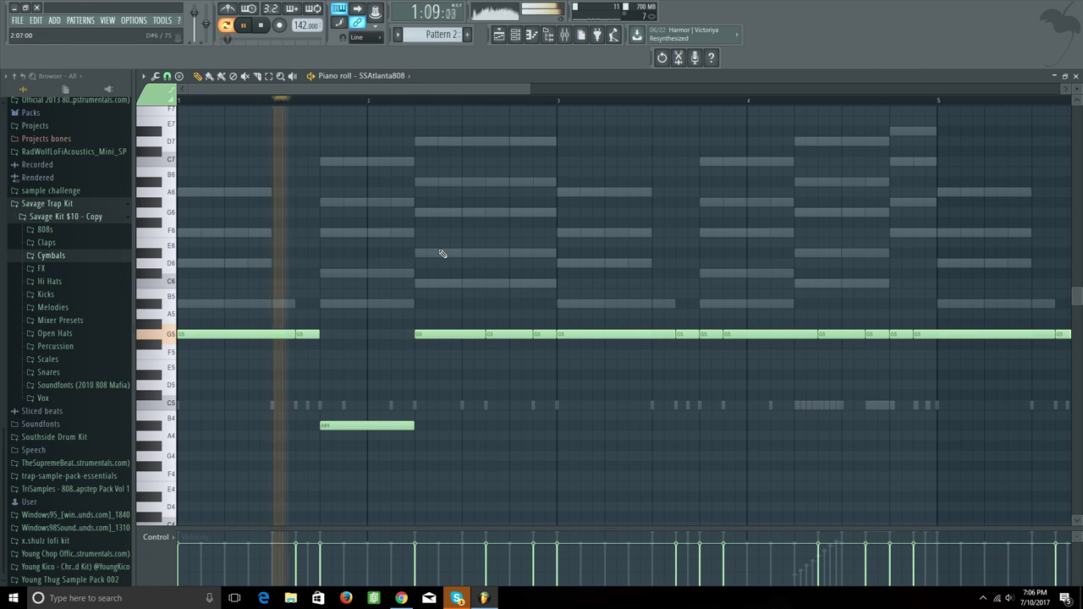
left_click_drag(448, 335, 449, 404)
left_click_drag(501, 334, 536, 283)
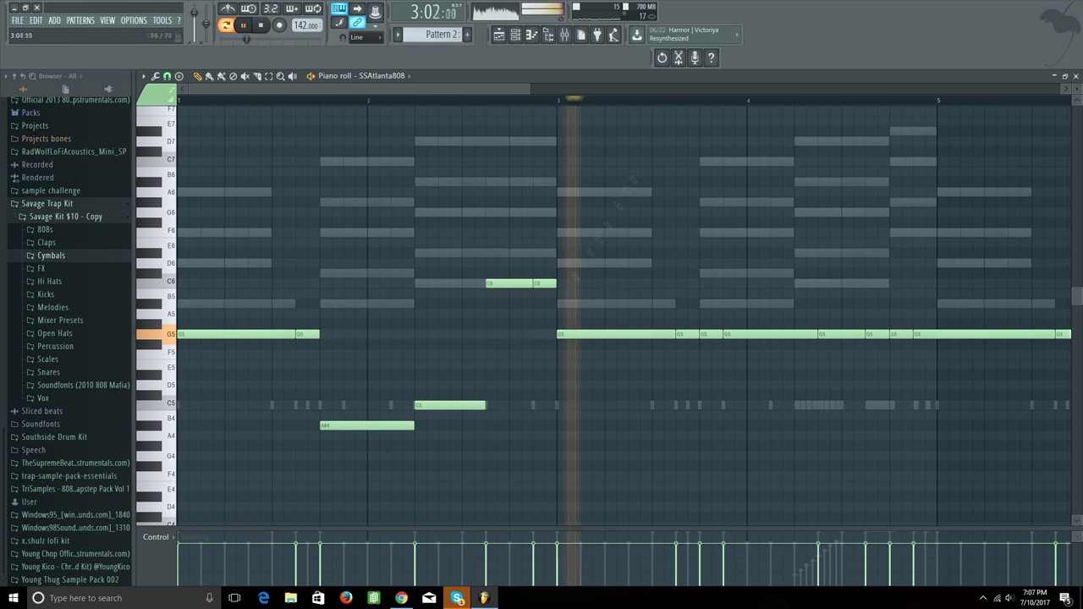
Step: Play the transition into bar 3 and lower the two SSAtlanta808 notes leading into bar 4 to A#4
scroll(685, 195, "down", 2)
key("space")
key("space")
left_click(445, 100)
scroll(445, 106, "up", 2)
key("space")
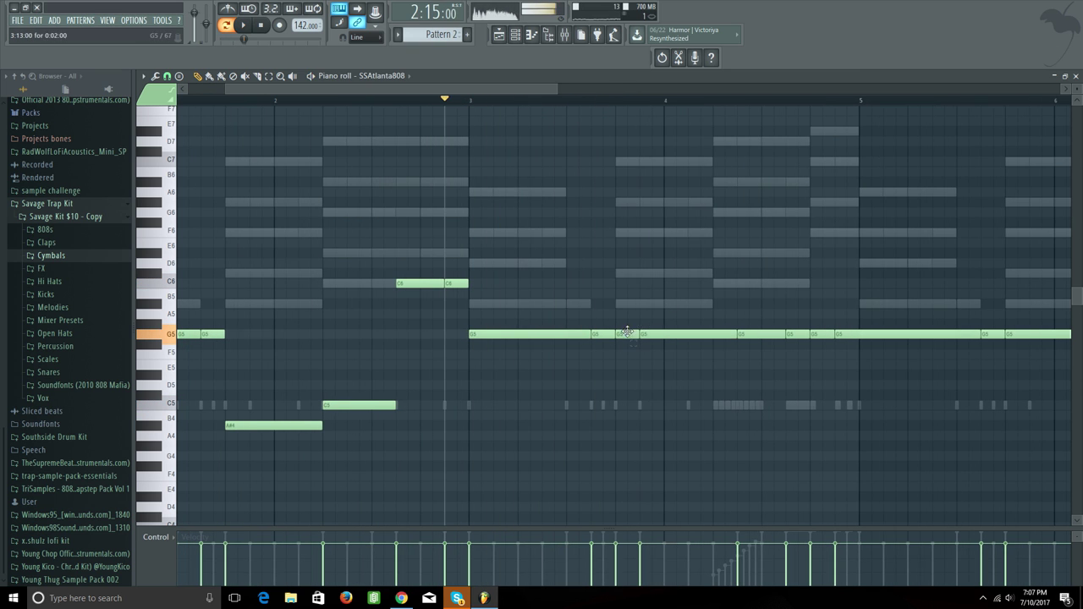
left_click_drag(658, 429, 664, 430)
key("space")
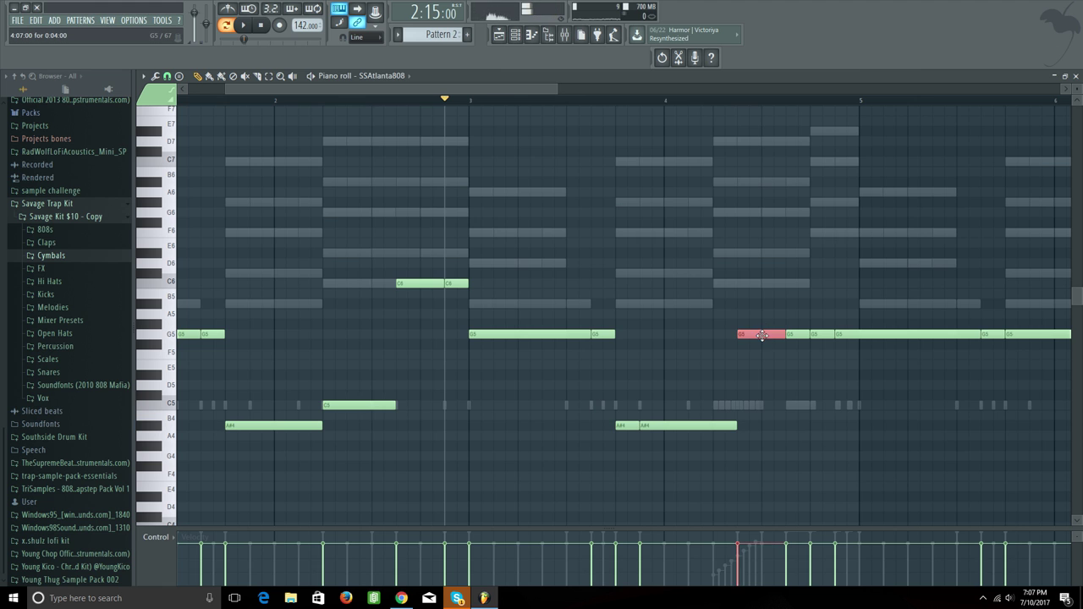
Step: Move the next three SSAtlanta808 notes in bar 4 to C6, C5 and C7, and play the passage
left_click_drag(764, 406, 764, 283)
left_click(788, 335)
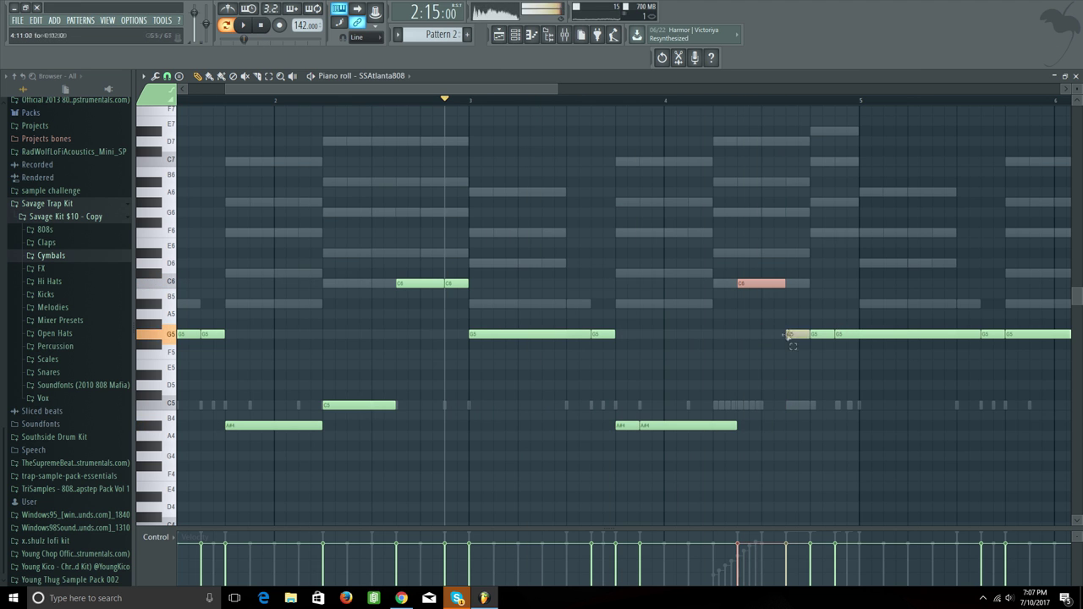
left_click(822, 415, "ctrl")
key("space")
left_click(822, 406, "ctrl")
key("ctrl+Up")
key("ctrl+Up")
key("space")
scroll(880, 110, "up", 2)
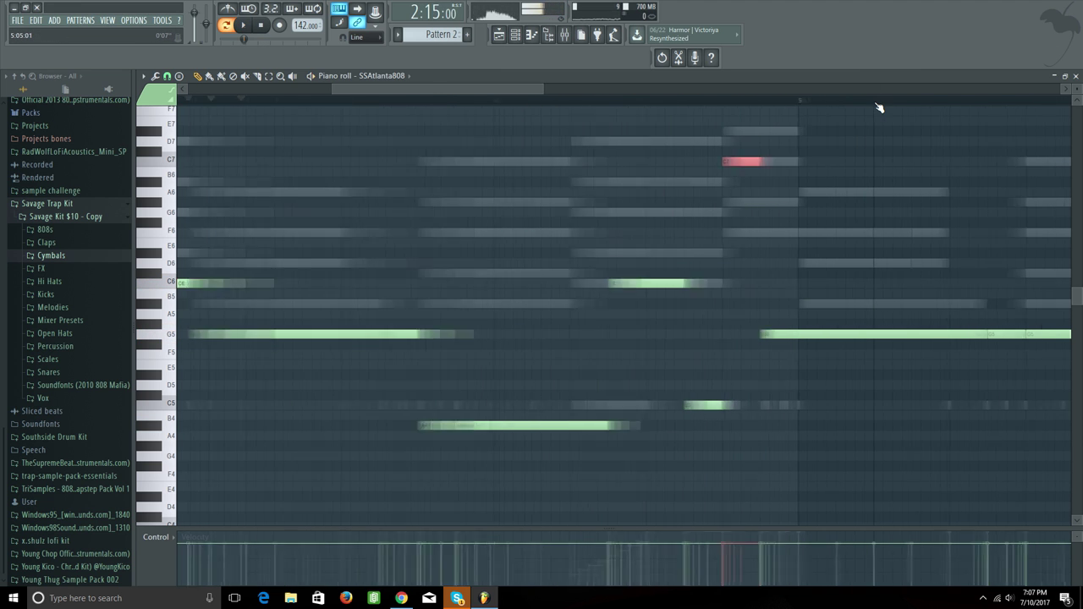
key("space")
mouse_move(769, 335)
left_mouse_down()
mouse_move(769, 402)
mouse_move(769, 335)
left_mouse_up()
scroll(847, 108, "down", 2)
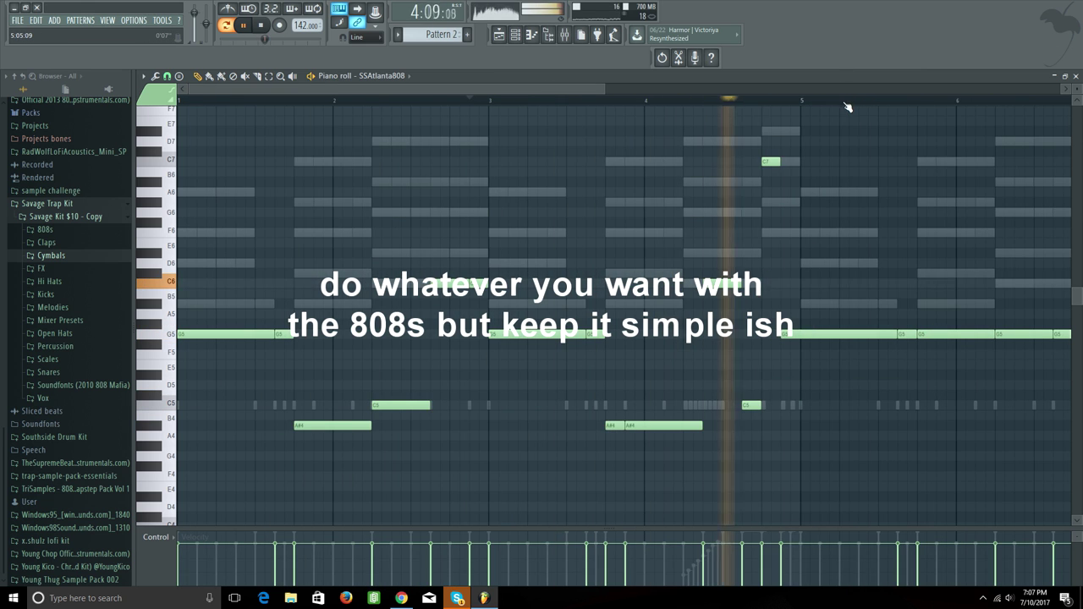
Step: Check the 808 pattern against the drum channels, delete the long G5 note crossing into bar 5, and play the transition
key("space")
key("F6")
left_click_drag(716, 505, 677, 506)
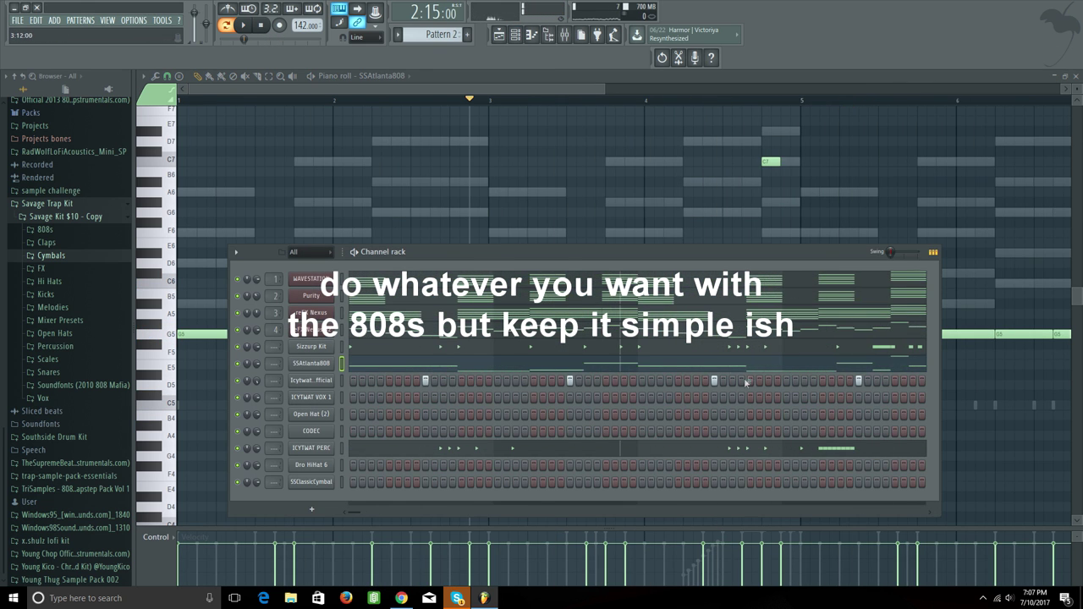
left_click(796, 363)
left_click(747, 100)
key("space")
key("space")
scroll(650, 335, "up", 2)
right_click(549, 338)
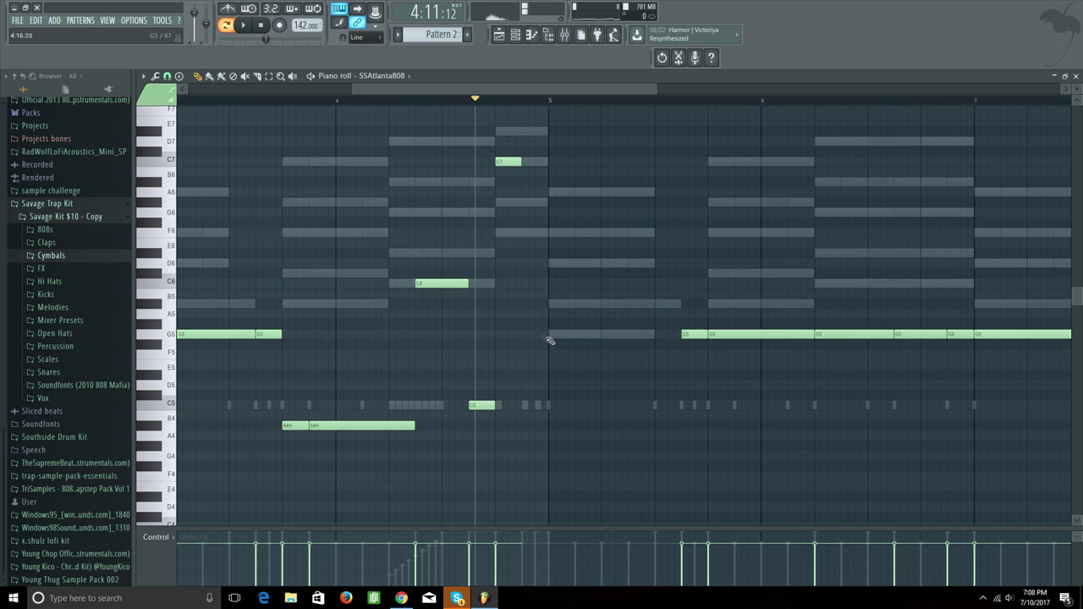
left_click_drag(704, 342, 678, 343)
left_click_drag(644, 344, 643, 335)
key("space")
key("space")
key("space")
key("space")
Step: Replace the SSAtlanta808 notes in bars 5 to 8 with a copy of bars 1 to 4, and play the result
scroll(603, 90, "down", 4)
left_click_drag(840, 357, 489, 293)
key("Delete")
left_click_drag(180, 100, 599, 118)
left_click_drag(423, 425, 728, 427)
left_click(798, 285, "ctrl")
key("space")
scroll(745, 102, "up", 3)
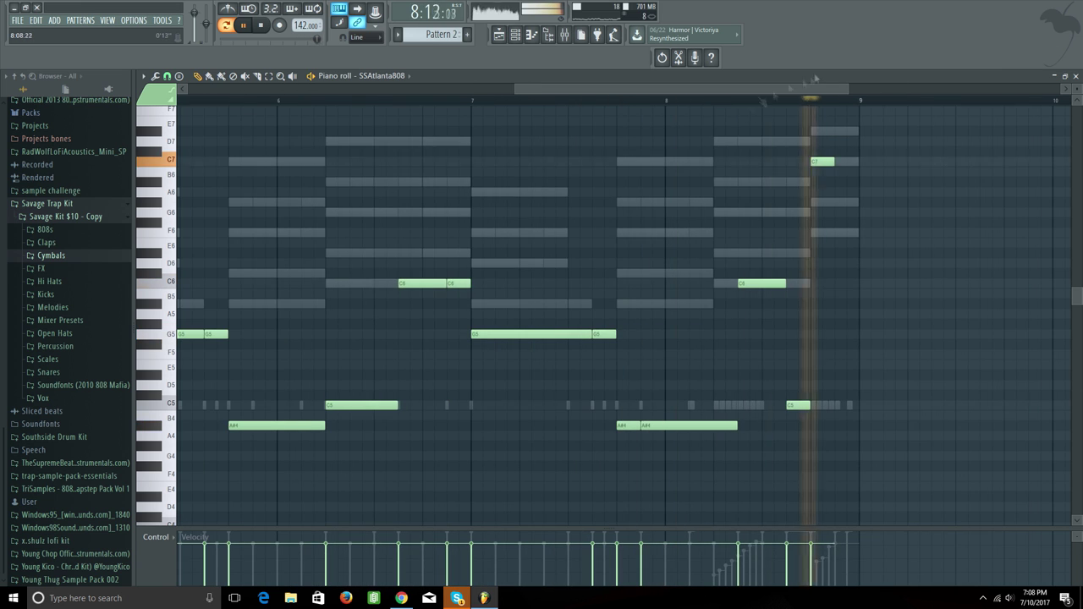
Step: Play the lead-in to bar 8 and shorten the second A#4 note of the SSAtlanta808 there
left_click(617, 100)
key("space")
key("space")
scroll(738, 432, "up", 2)
left_click_drag(735, 427, 636, 434)
key("space")
key("space")
Step: Add a short A#5 note before bar 8's C6 note and a closing C5 hit at the end of the SSAtlanta808 pattern
left_click(680, 427)
left_click(685, 428, "ctrl")
key("ctrl+Up")
key("space")
key("space")
left_click_drag(684, 304, 672, 304)
key("space")
key("space")
left_click_drag(764, 88, 821, 88)
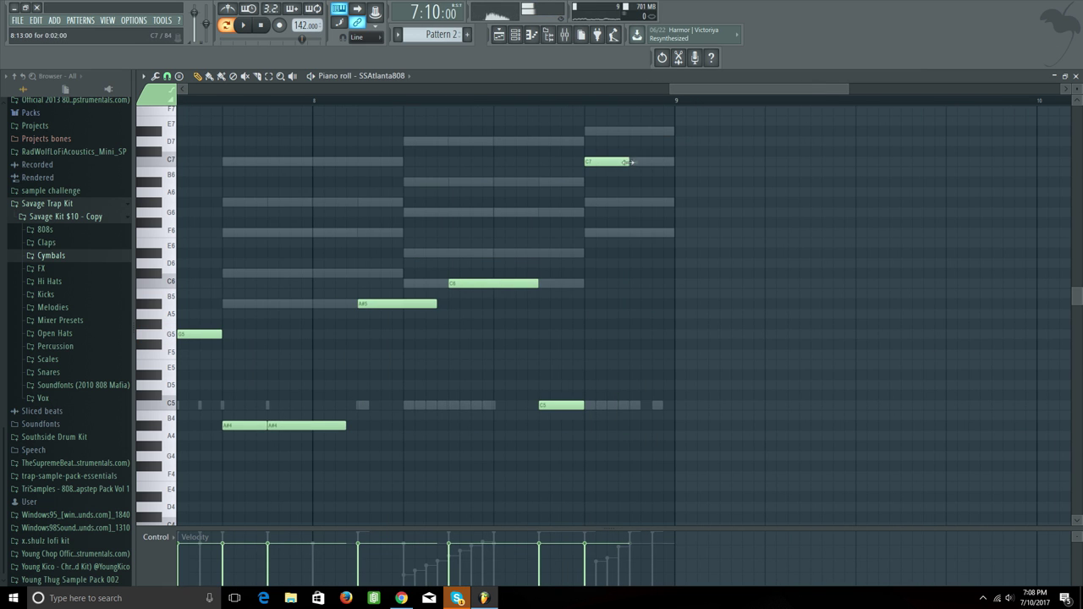
scroll(706, 100, "down", 5)
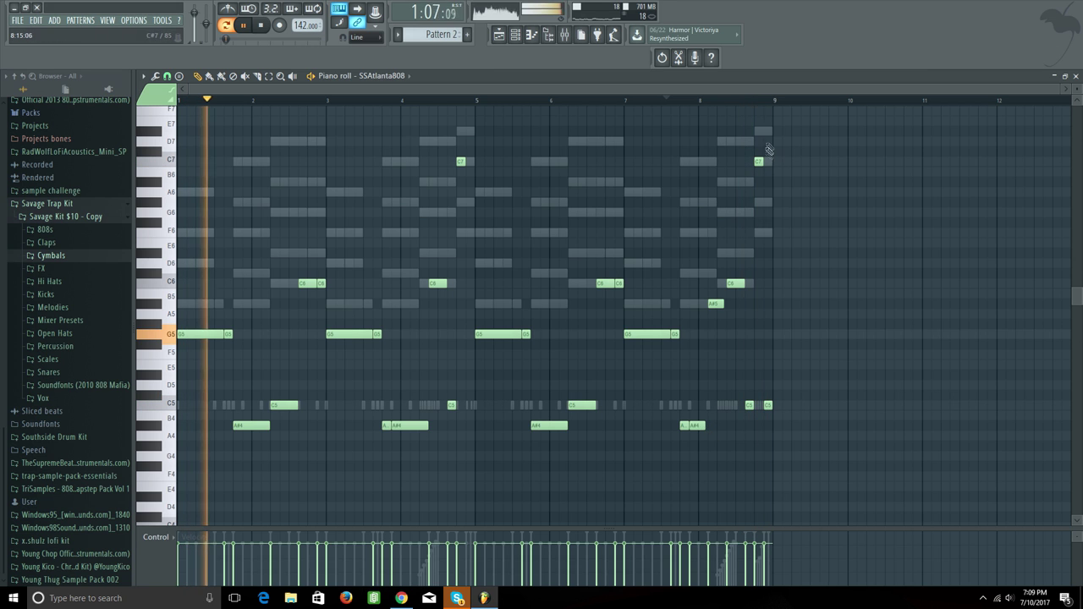
Step: Place an SSClassicCymbal hit on the pattern's first step and play it with the beat
left_click(517, 34)
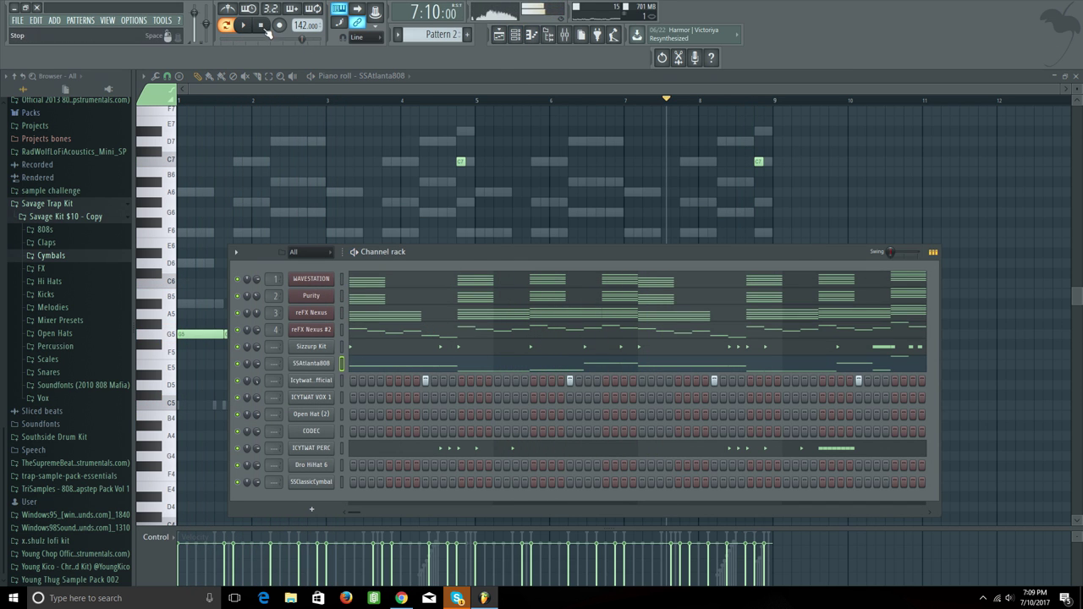
key("space")
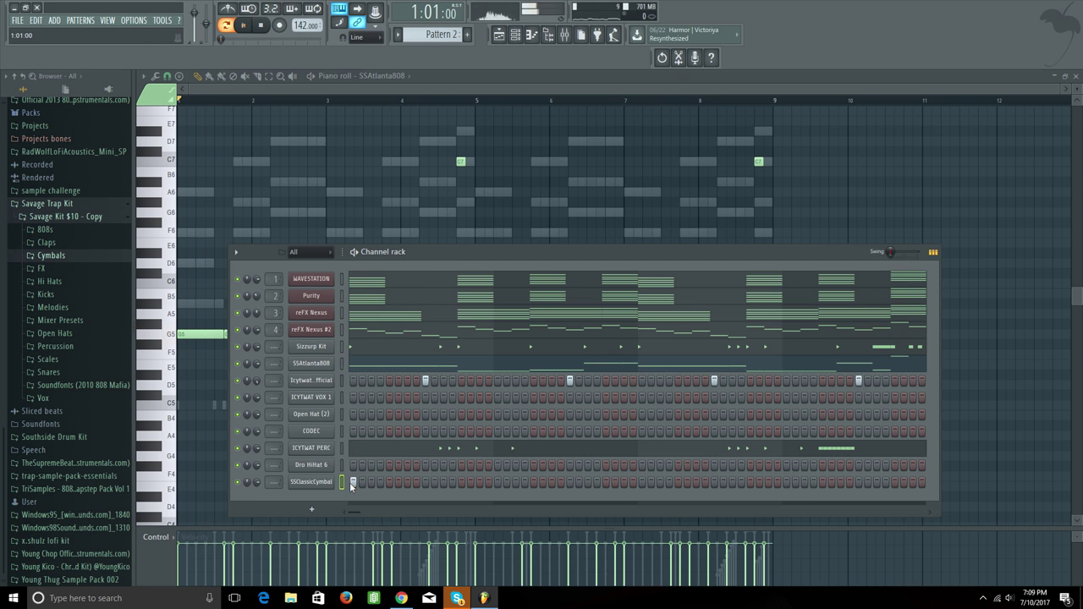
key("space")
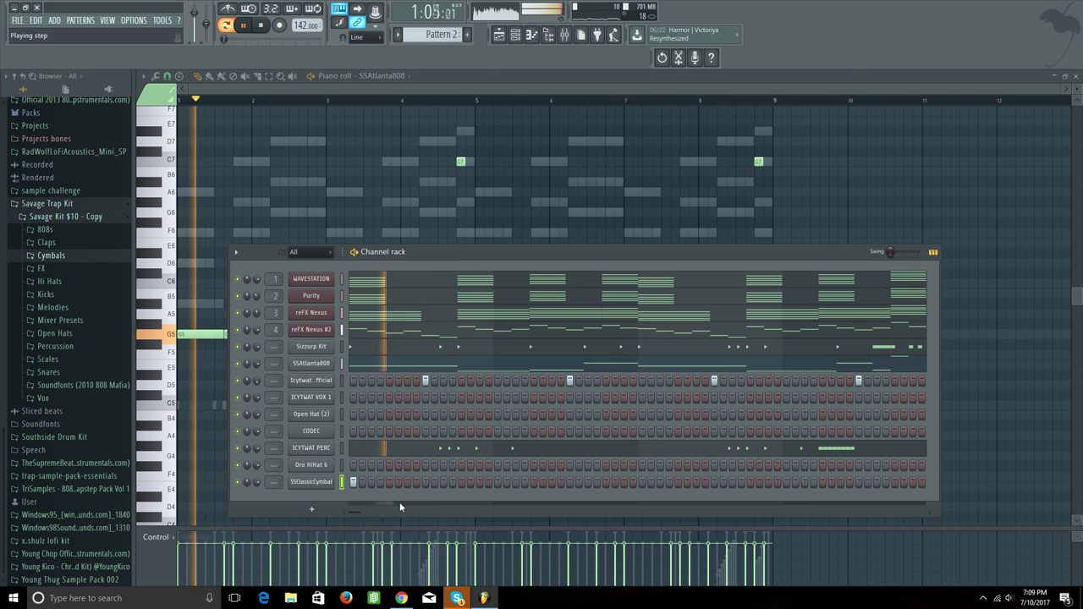
left_click(311, 482)
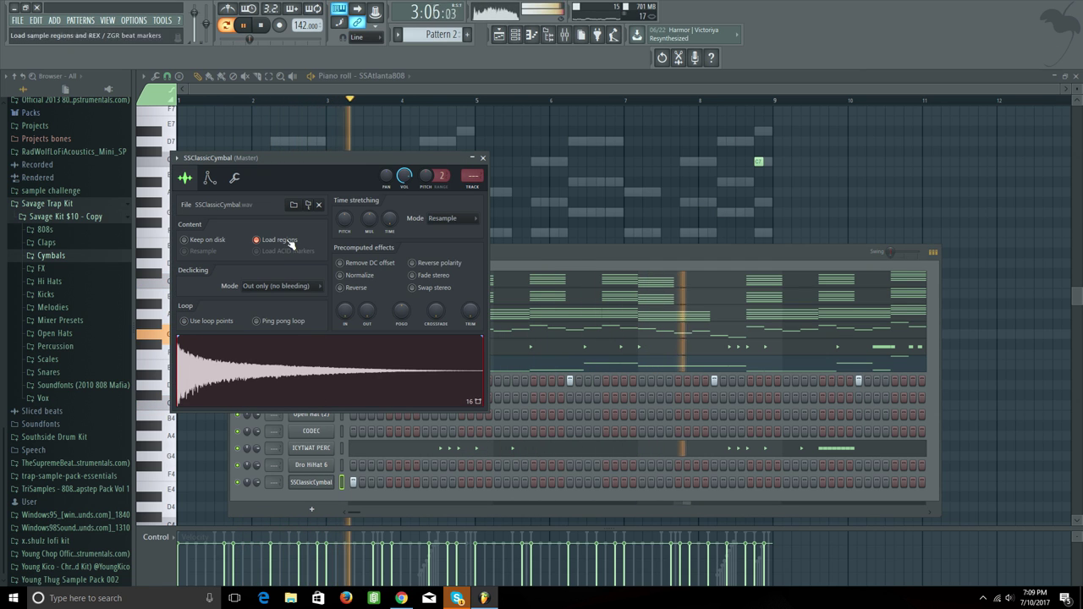
left_click(483, 158)
left_click_drag(528, 511, 911, 511)
key("space")
left_click_drag(742, 511, 302, 516)
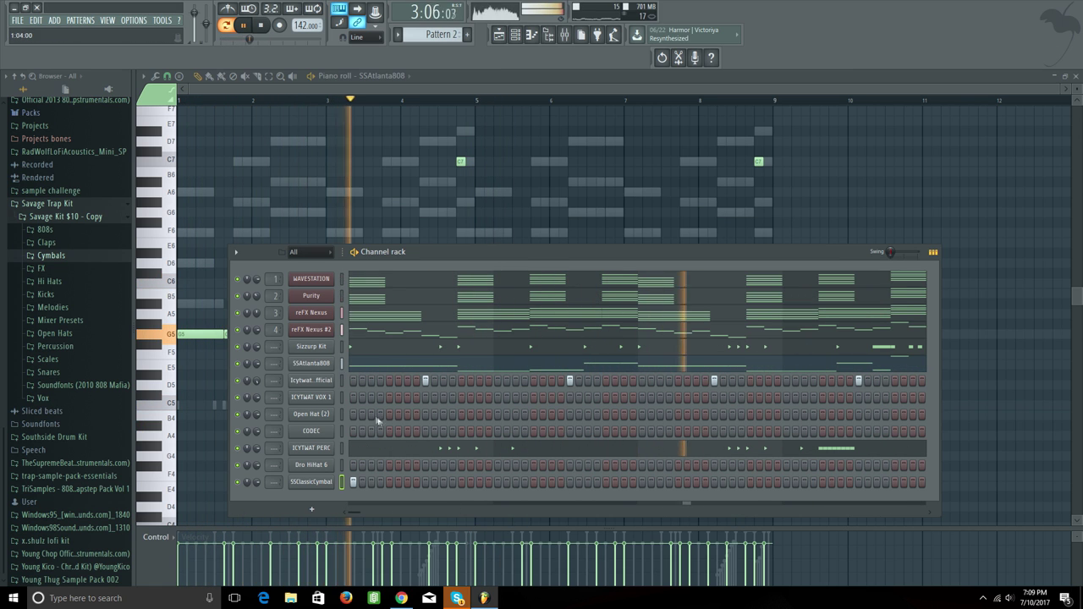
Step: Fill the Dro HiHat 6 channel on every second step and enable its Cut itself option
right_click(332, 462)
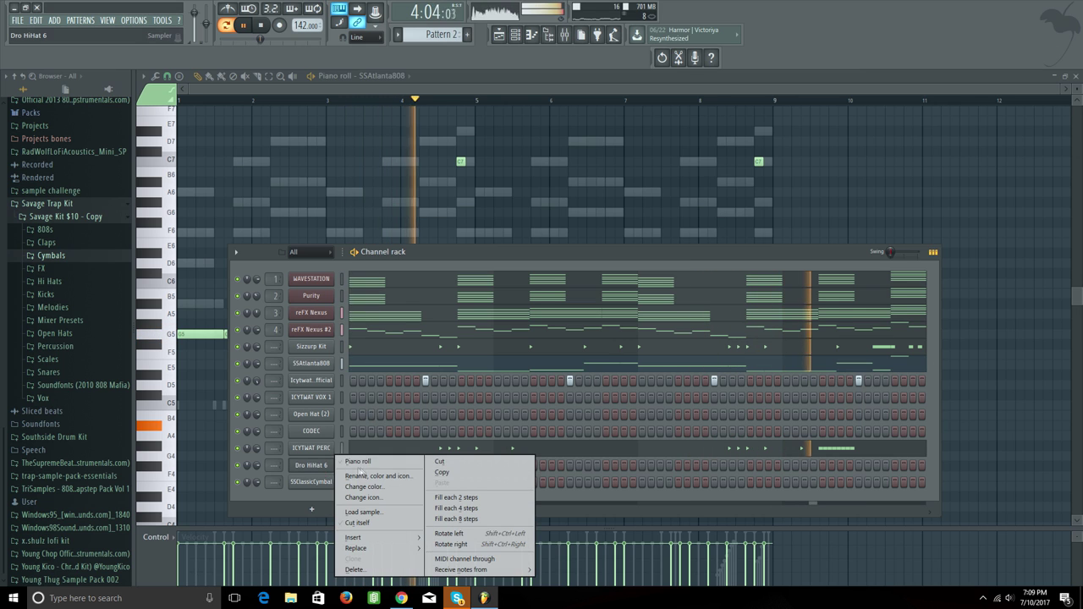
left_click(479, 499)
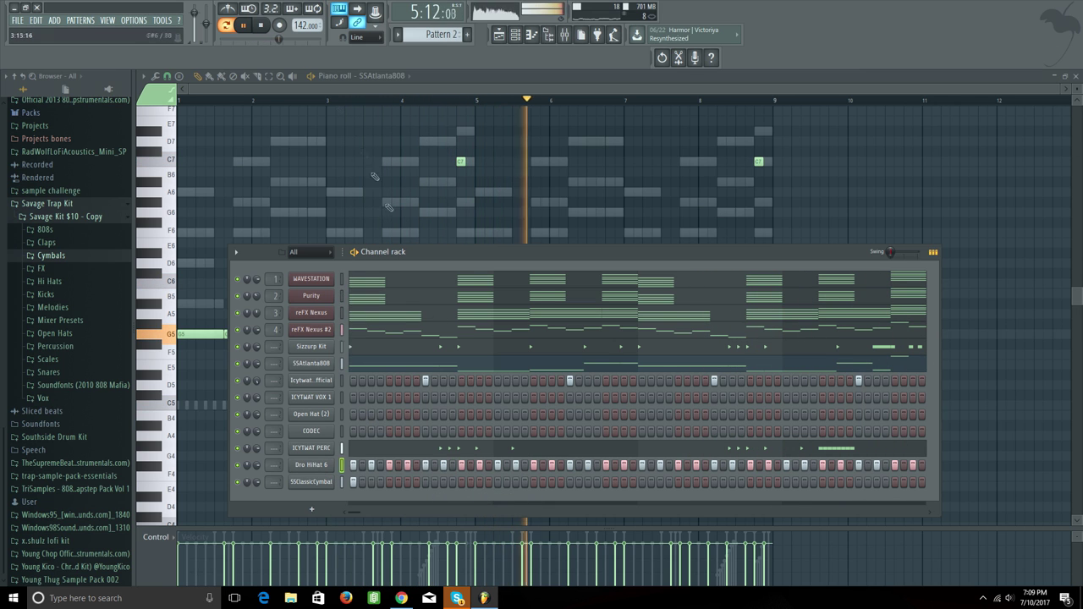
left_click(322, 465)
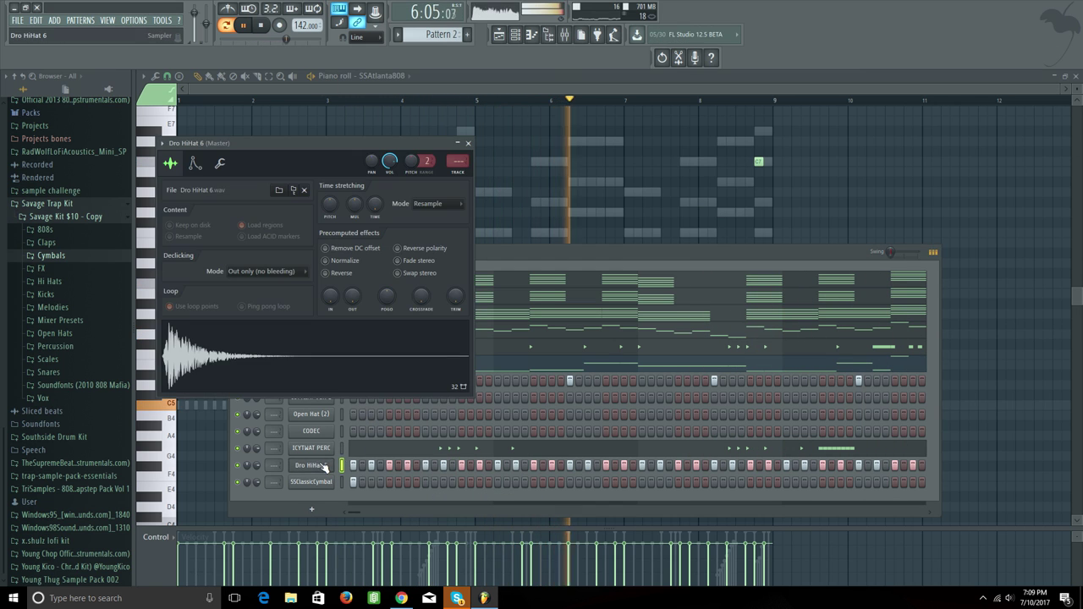
left_click(469, 144)
right_click(326, 461)
left_click(359, 523)
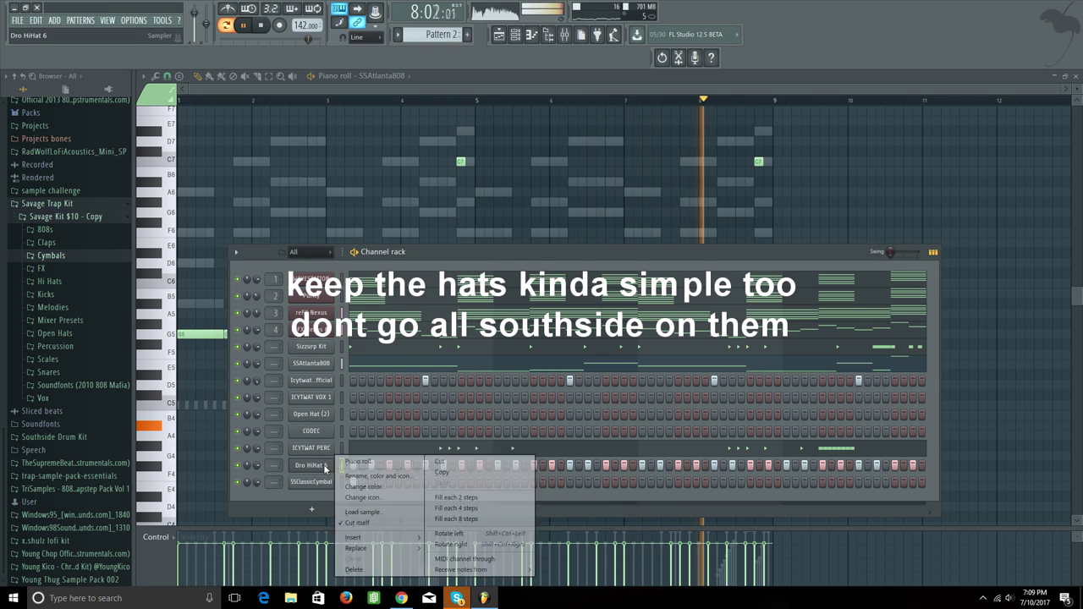
Step: Open the Dro HiHat 6 notes in the piano roll and play them from the beginning
right_click(327, 467)
left_click(358, 463)
key("space")
scroll(594, 100, "up", 2)
left_click_drag(513, 91, 273, 88)
key("space")
scroll(246, 212, "up", 2)
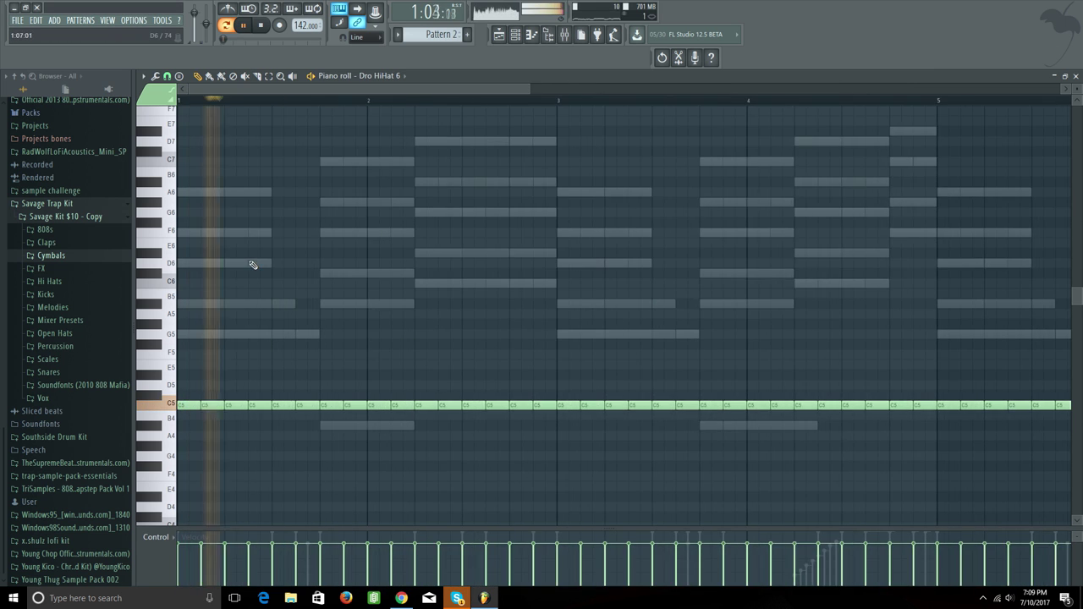
scroll(252, 265, "up", 2)
key("space")
key("space")
key("space")
Step: Split the Dro HiHat 6 note before the middle of bar 1 and chop its neighbour into a four-note roll
left_click_drag(288, 407, 275, 407)
left_click(278, 406)
left_click(309, 406, "ctrl")
key("ctrl+u")
key("space")
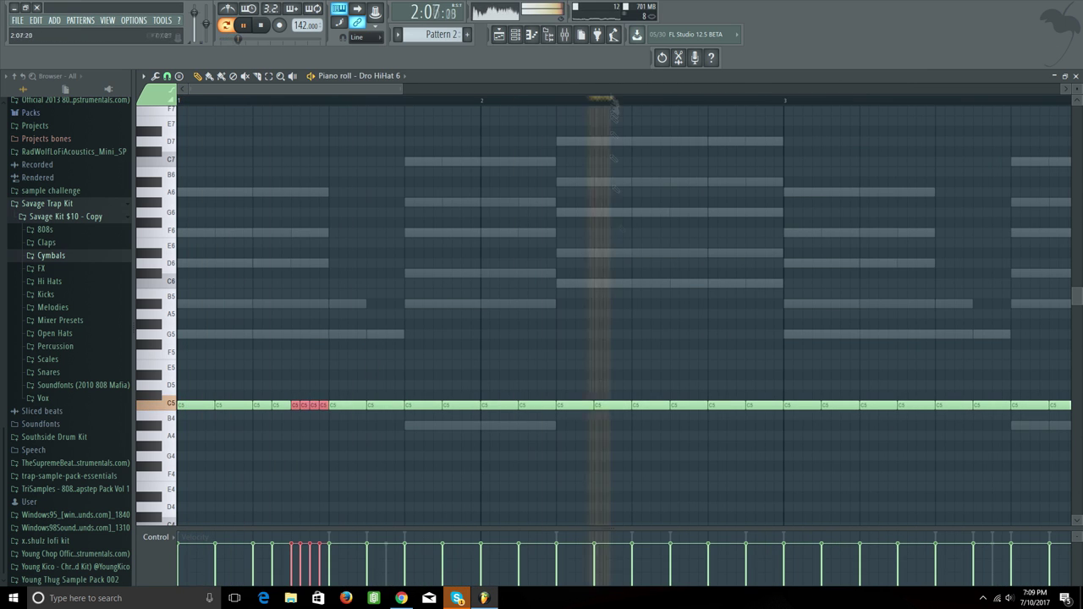
key("space")
Step: Chop the Dro HiHat 6 notes on the second beat of bar 2 into a fast roll and play it
left_click_drag(616, 415, 575, 398)
key("ctrl+u")
key("space")
key("space")
Step: Replace the hi-hats after bar 2 with copies of the first two bars up to bar 8, and play the pattern
left_click_drag(402, 89, 950, 88)
left_click_drag(861, 404, 178, 407)
key("Delete")
left_click_drag(195, 405, 365, 404)
left_click_drag(582, 405, 178, 407)
left_click_drag(284, 404, 624, 401)
key("space")
left_click(888, 360, "ctrl")
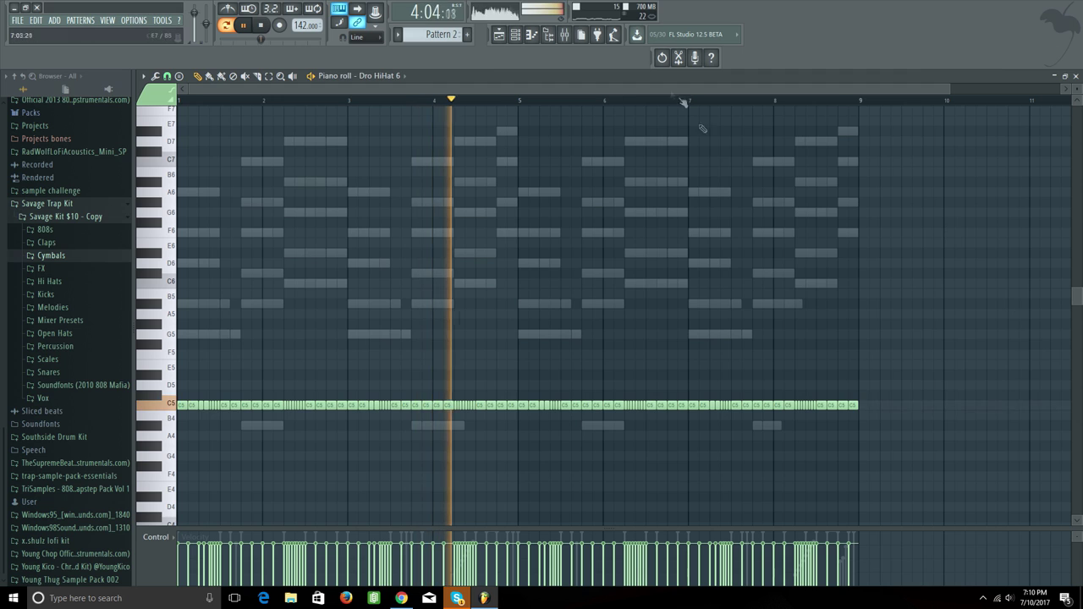
Step: Add lower C4 Dro HiHat 6 notes over the last beat of bar 4 and chop them into rolls
scroll(663, 92, "up", 2)
left_click_drag(664, 92, 571, 92)
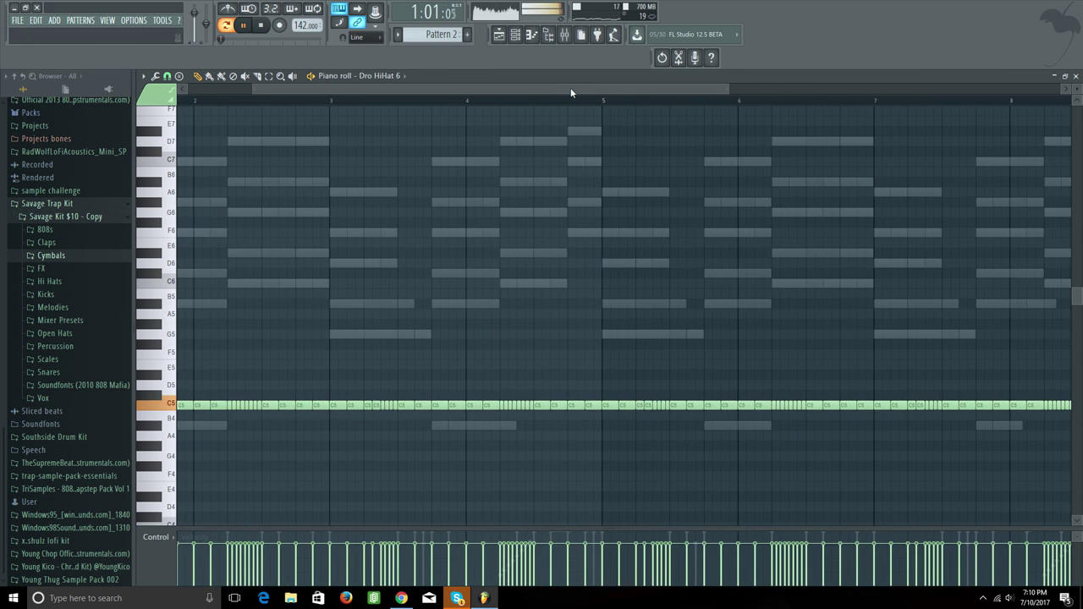
scroll(592, 97, "up", 2)
scroll(681, 115, "up", 4)
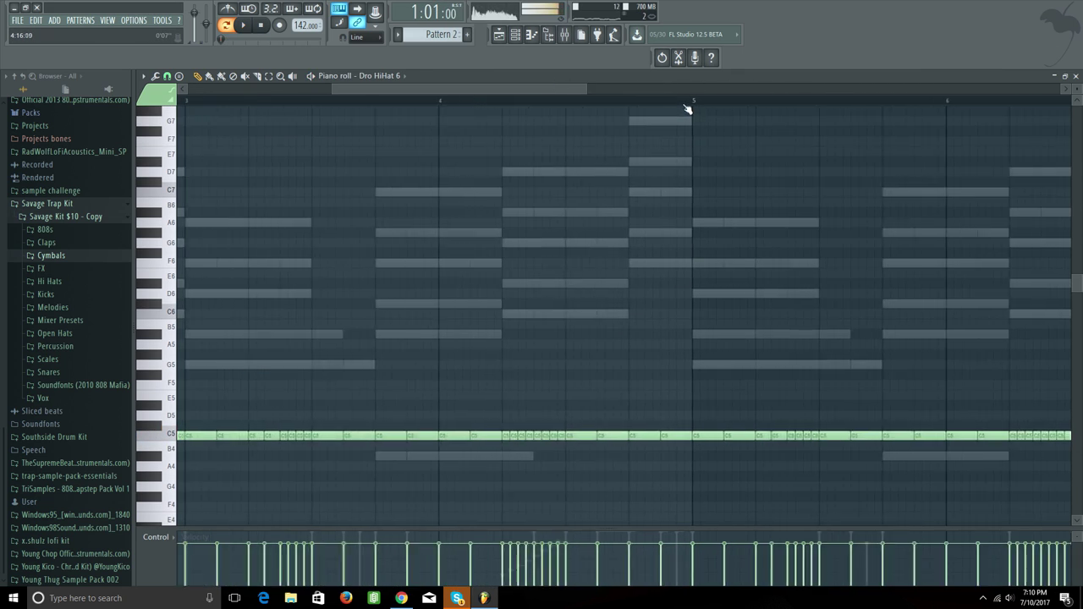
scroll(641, 439, "down", 4)
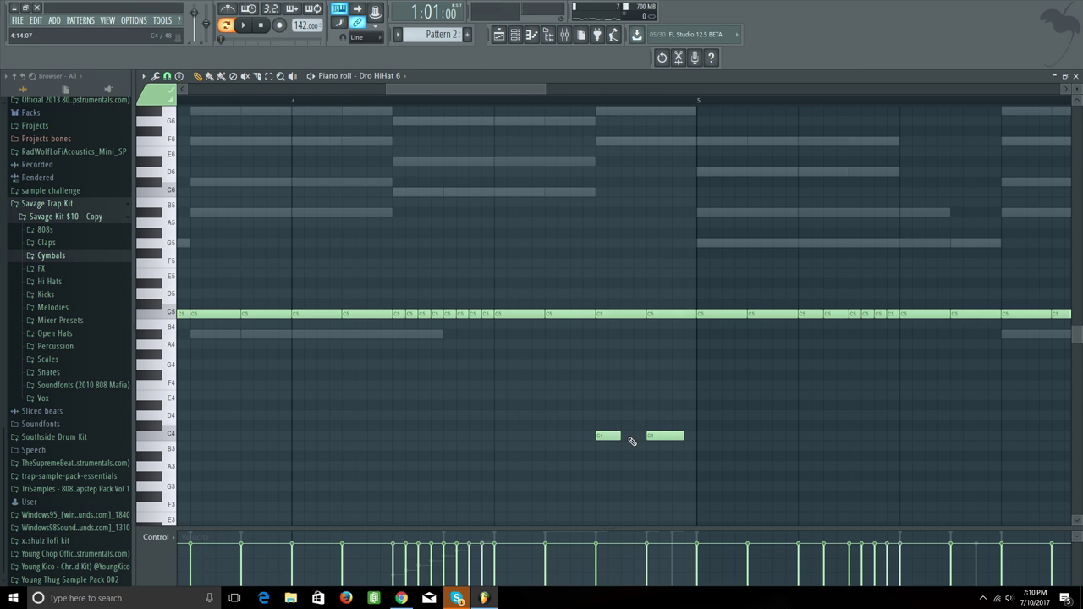
scroll(487, 103, "down", 5)
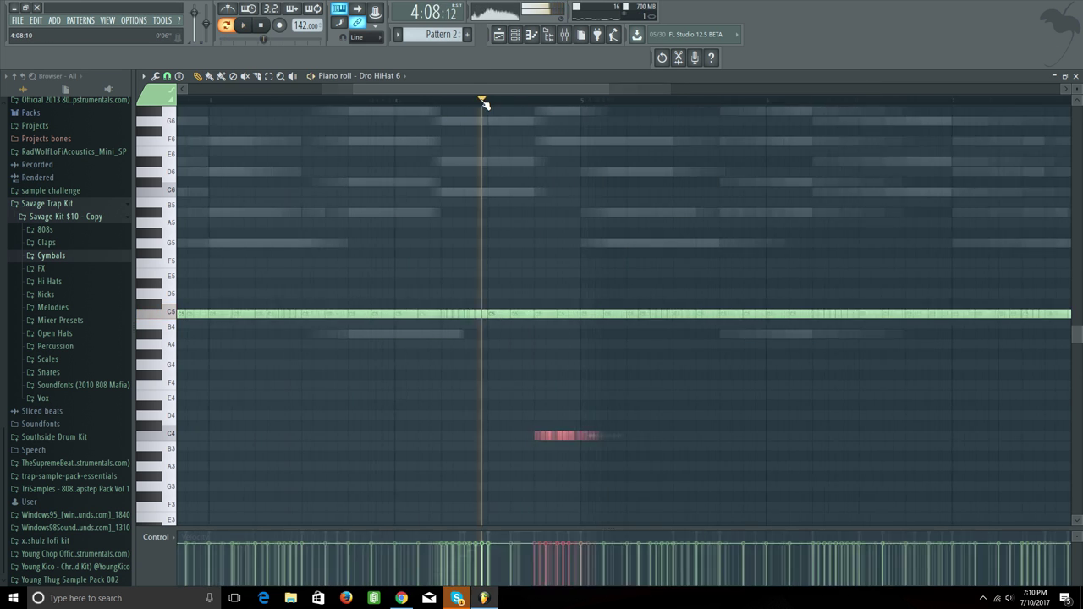
Step: Copy the lower C4 Dro HiHat 6 rolls to the last beat of bar 8
left_click_drag(467, 436, 764, 439)
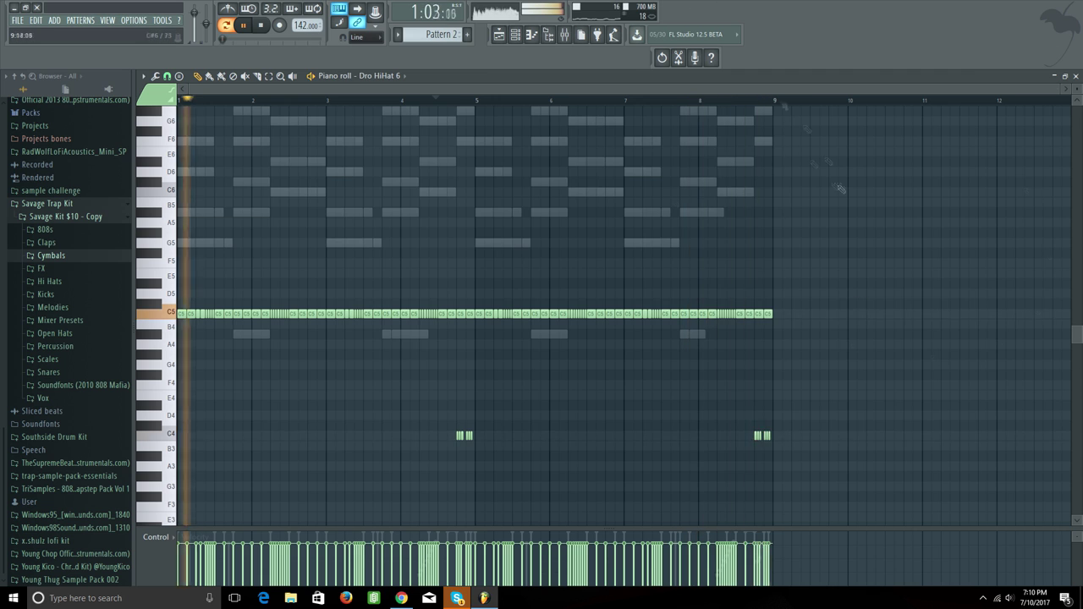
Step: Delete three Sizzurp Kit notes near the end of bar 8 and play the passage
left_click(532, 37)
left_click(594, 346)
scroll(807, 101, "up", 5)
right_click(600, 314)
right_click(589, 314)
right_click(579, 314)
left_click(508, 100)
left_click(508, 101)
key("space")
key("space")
key("space")
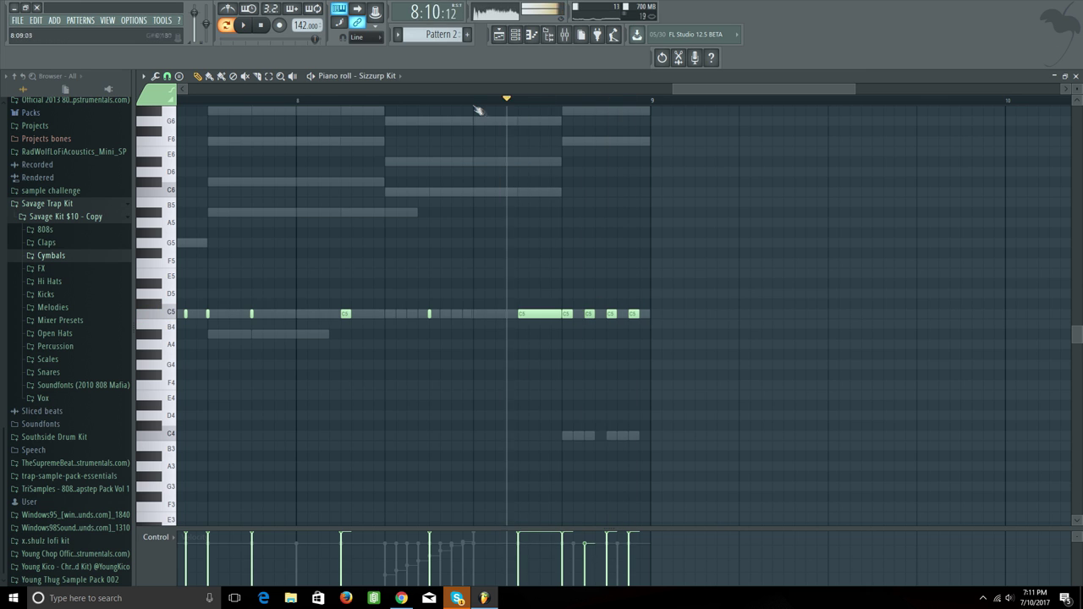
key("space")
Step: Place Open Hat (2) hits every eight steps from step 5 through the first four bars while the pattern plays
scroll(603, 107, "down", 5)
scroll(603, 101, "down", 5)
left_click(515, 35)
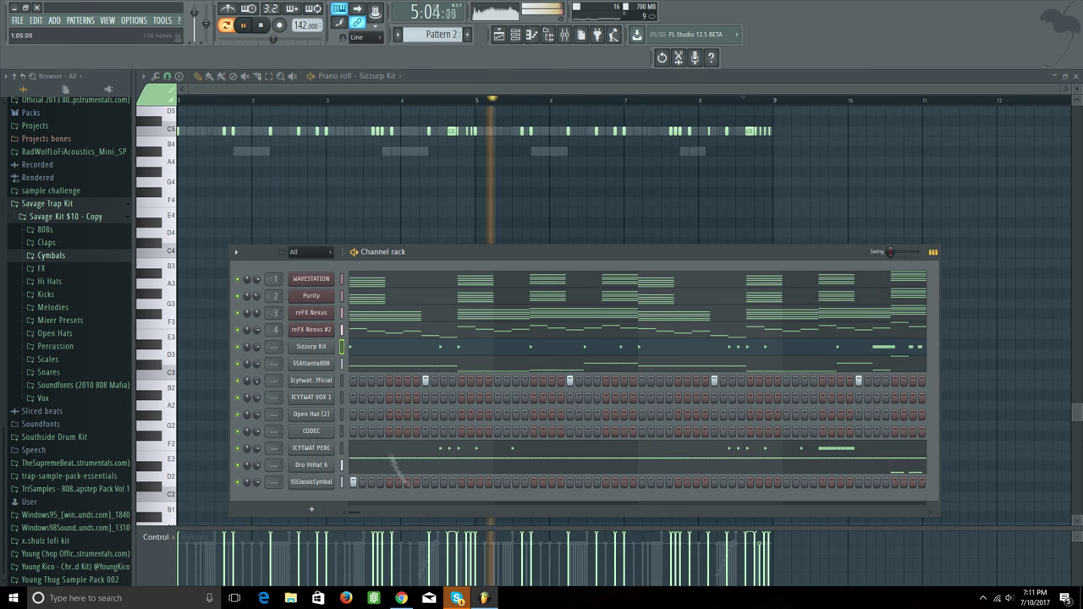
left_click(261, 25)
key("space")
key("space")
left_click(390, 414)
left_click(462, 413)
key("space")
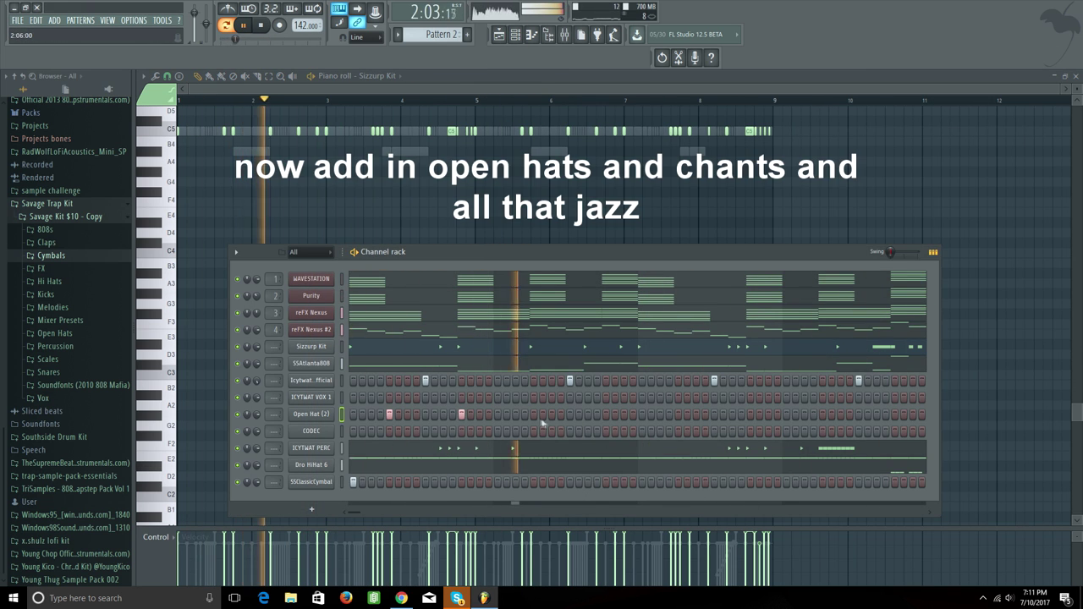
left_click(606, 414)
left_click(678, 414)
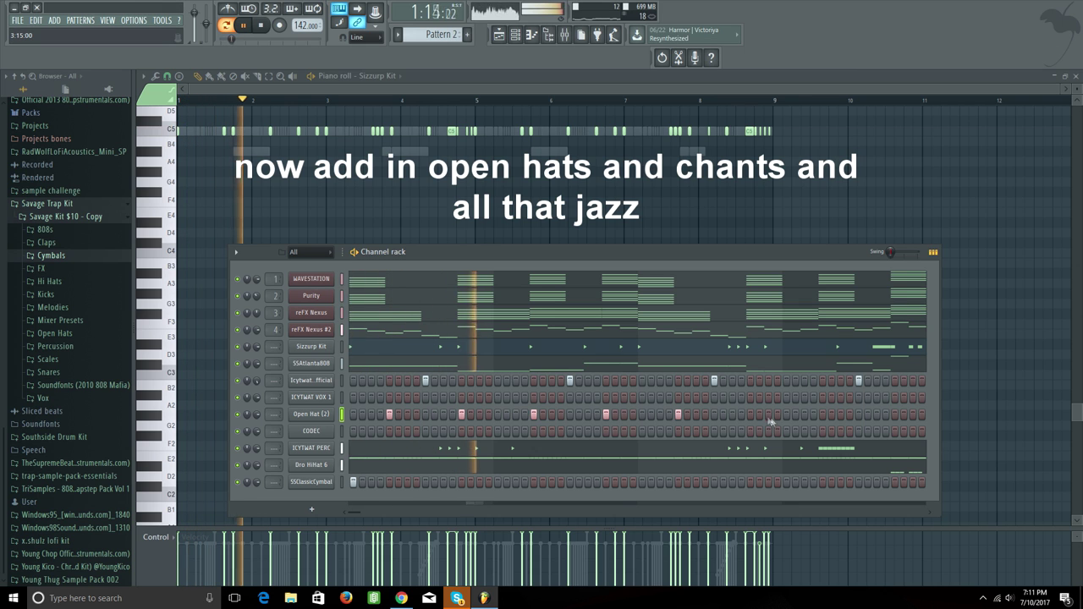
left_click(821, 414)
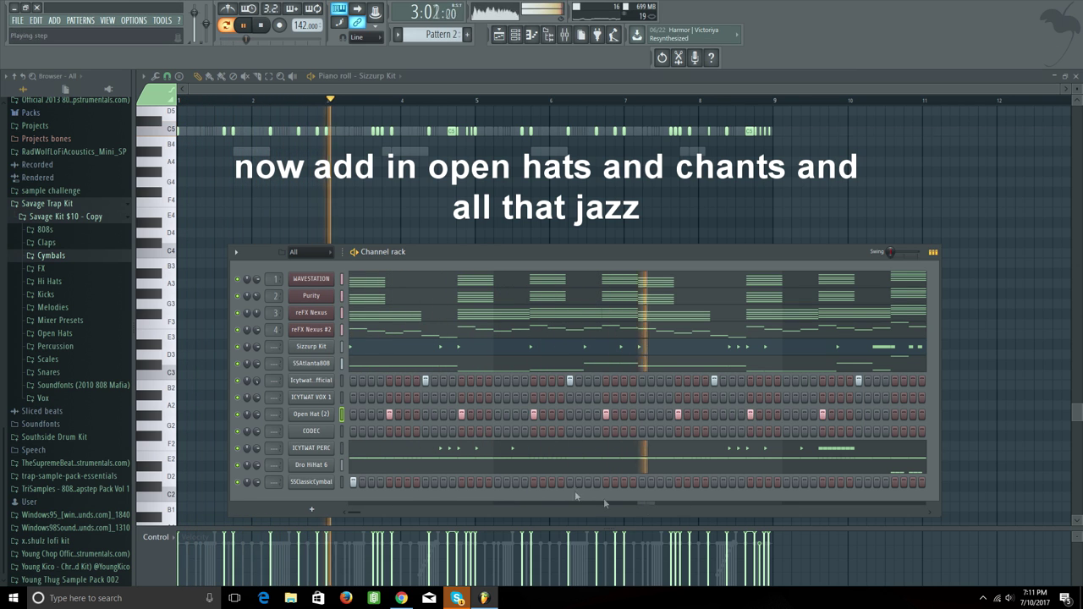
Step: Copy all Open Hat (2) notes from bars 1–4 into bars 5–8
right_click(329, 411)
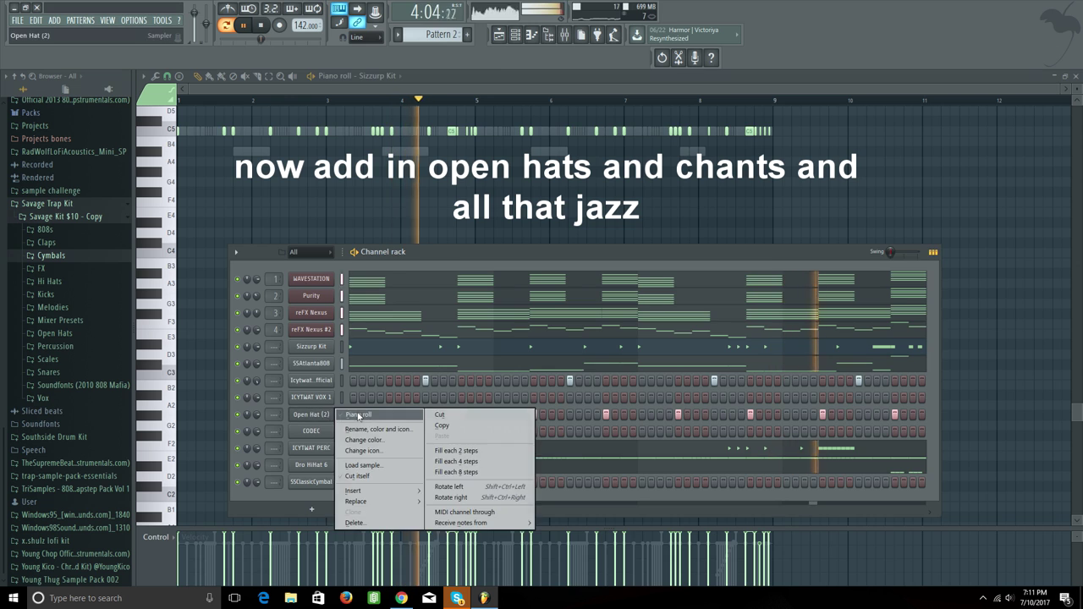
left_click(362, 415)
scroll(542, 161, "up", 2)
left_click_drag(502, 225, 173, 161, "ctrl")
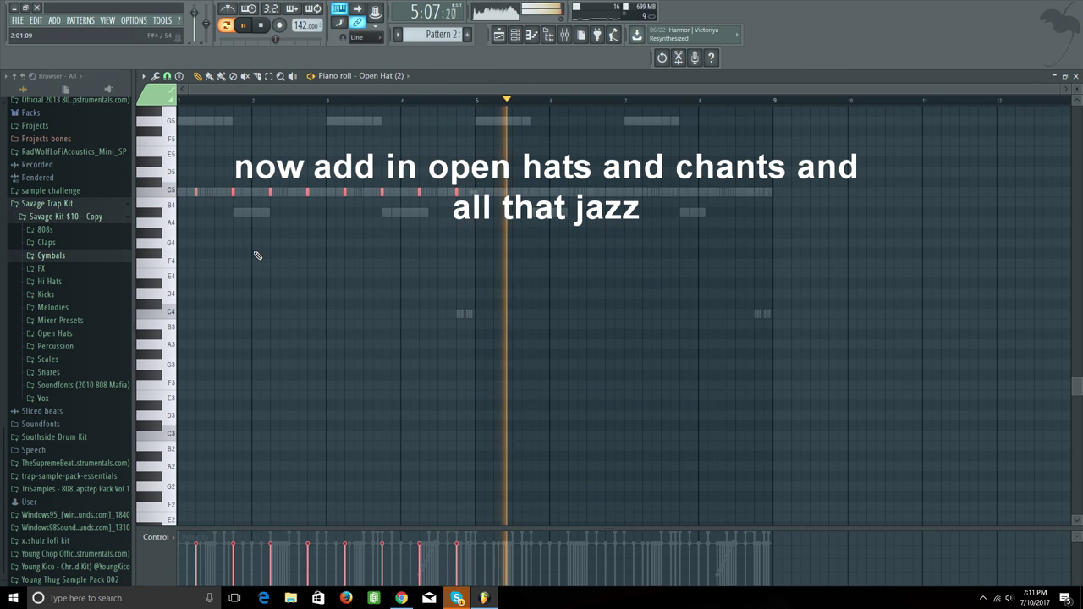
key("ctrl+v")
key("ctrl+z")
left_click_drag(525, 244, 12, 55, "ctrl")
left_click_drag(197, 234, 496, 233, "shift")
left_click(501, 211, "ctrl")
Step: Place an ICYTWAT VOX 1 hit on the fifth step of each of the first four bars and play the pattern
left_click(517, 36)
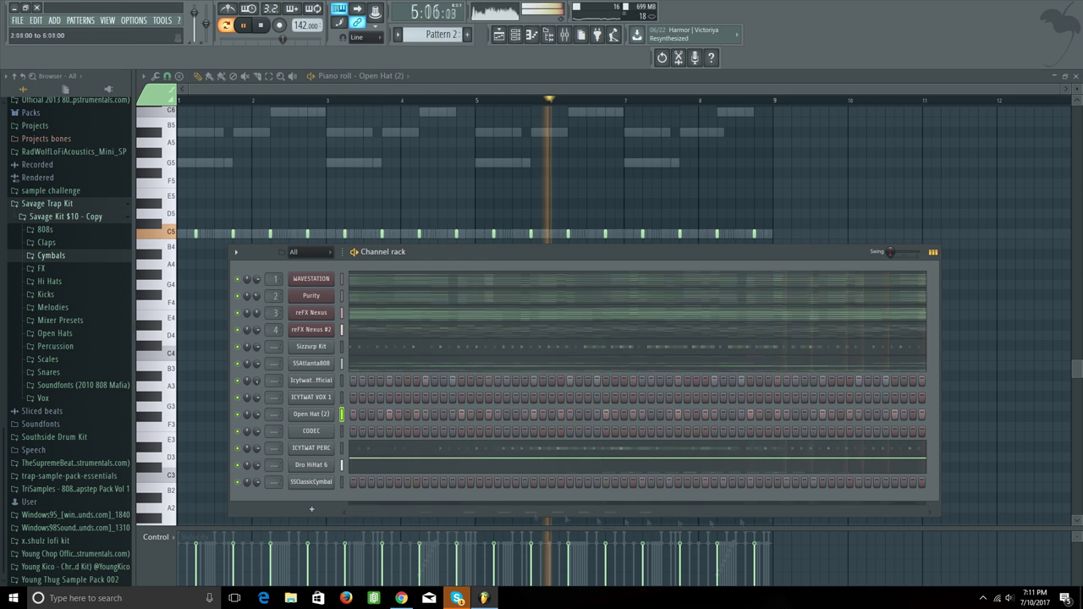
key("space")
key("space")
left_click(389, 398)
left_click(534, 397)
left_click(678, 398)
left_click(311, 397)
key("space")
key("space")
left_click(520, 202)
key("space")
key("space")
left_click(311, 398)
left_click(520, 202)
left_click(823, 398)
Step: Copy all ICYTWAT VOX 1 notes from bars 1–4 into bars 5–8
right_click(311, 398)
left_click(338, 408)
scroll(541, 338, "up", 1)
key("ctrl+a")
key("space")
key("space")
left_click_drag(196, 283, 496, 286)
scroll(590, 100, "up", 3)
key("Escape")
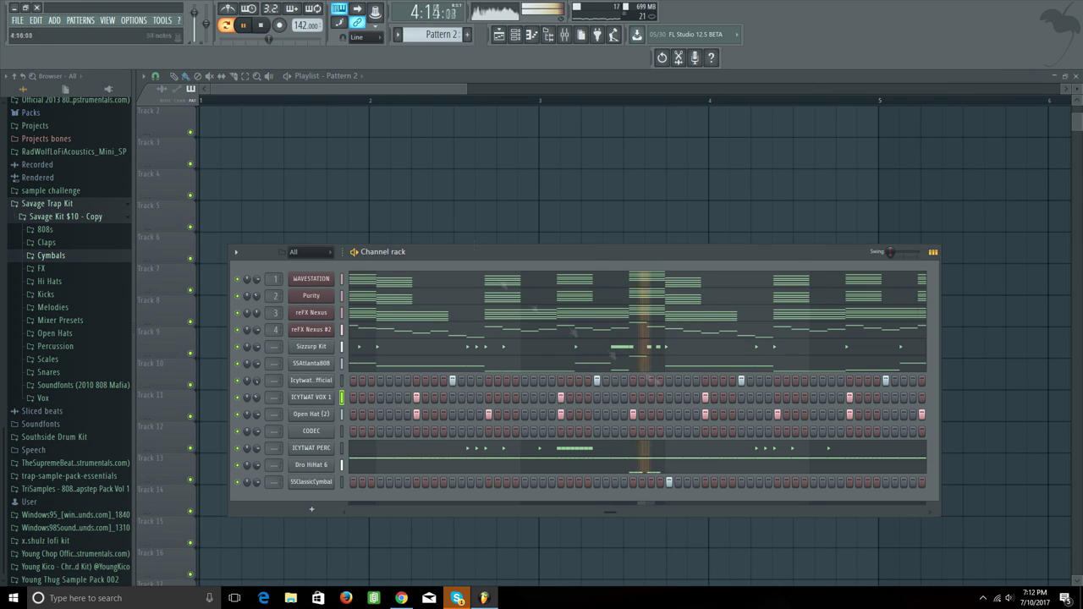
Step: Place CODEC hits on the first step of bars 1–4 and copy them into bars 5–8
key("space")
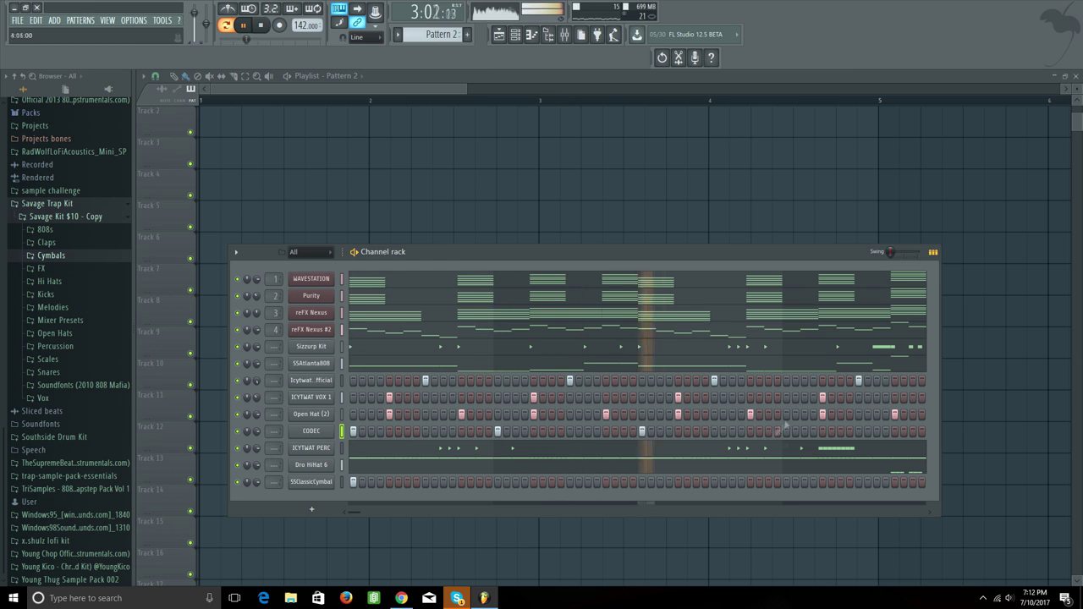
left_click(787, 433)
right_click(311, 431)
left_click(338, 442)
scroll(551, 373, "down", 2)
left_click_drag(542, 324, 179, 264)
key("space")
key("space")
left_click_drag(252, 278, 549, 279)
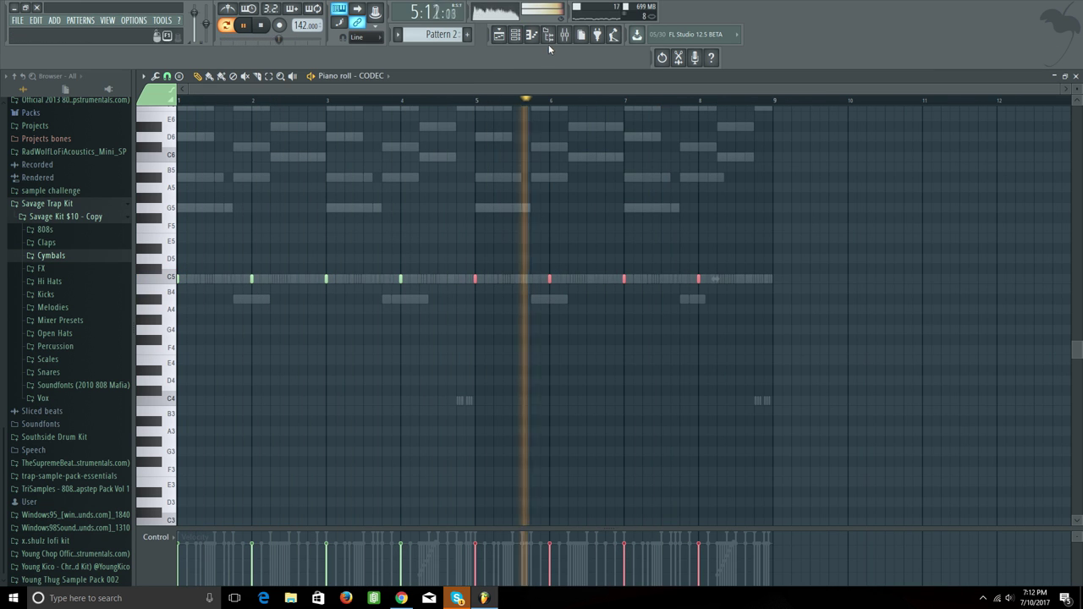
Step: Move the high C7 SSAtlanta808 note on the last beat of bar 4 down to C5
key("F5")
left_click(516, 41)
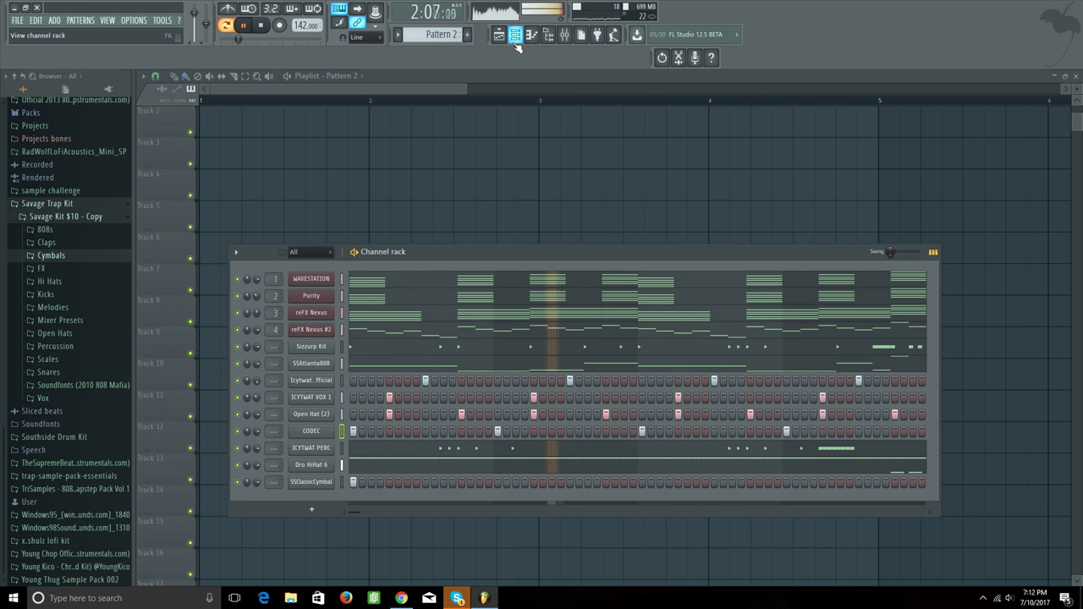
left_click(849, 363)
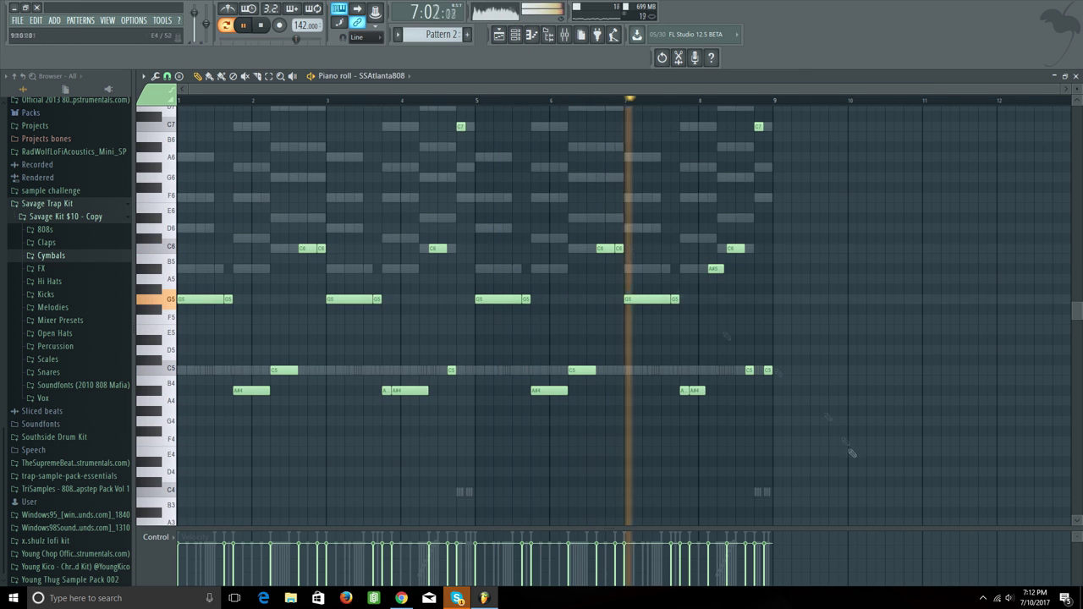
left_click(383, 101)
scroll(384, 101, "up", 4)
left_click(383, 102)
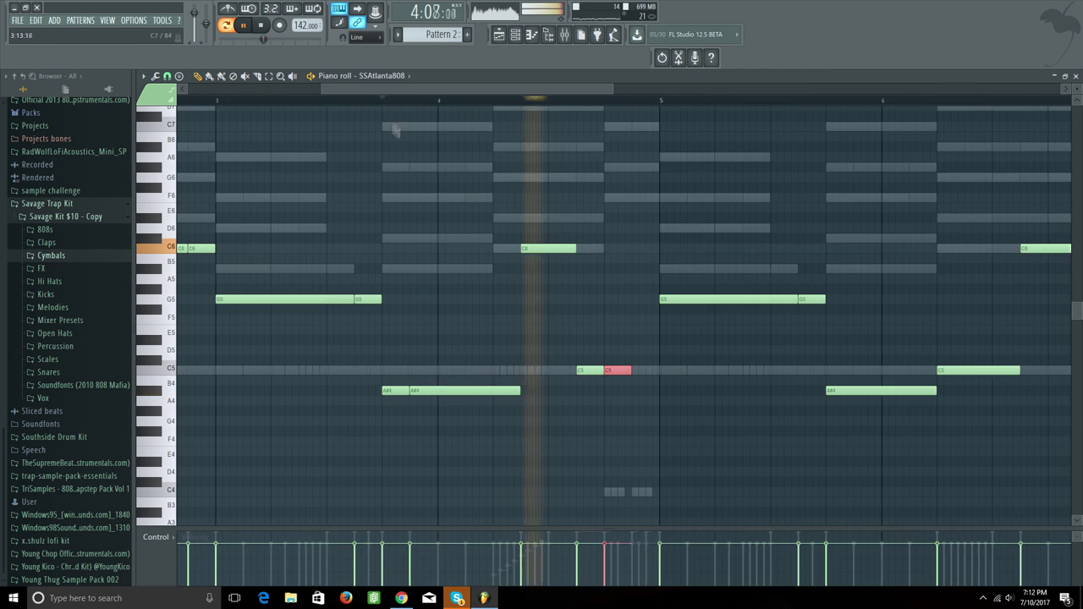
scroll(556, 94, "down", 3)
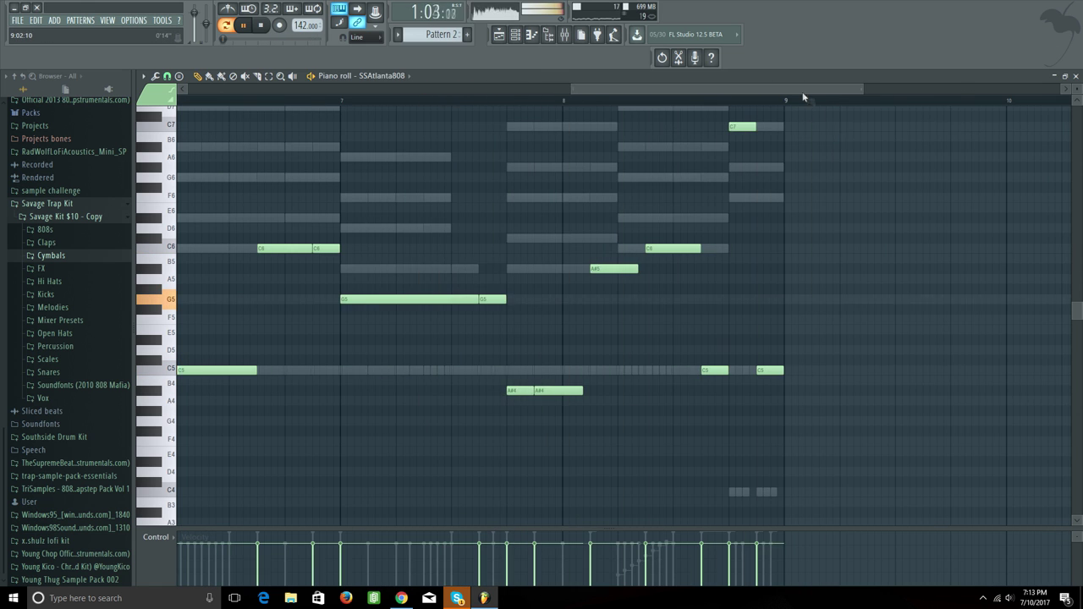
Step: Route all channels from WAVESTATION to SSClassicCymbal to their own mixer tracks 1–13 and pull their faders down
left_click(516, 34)
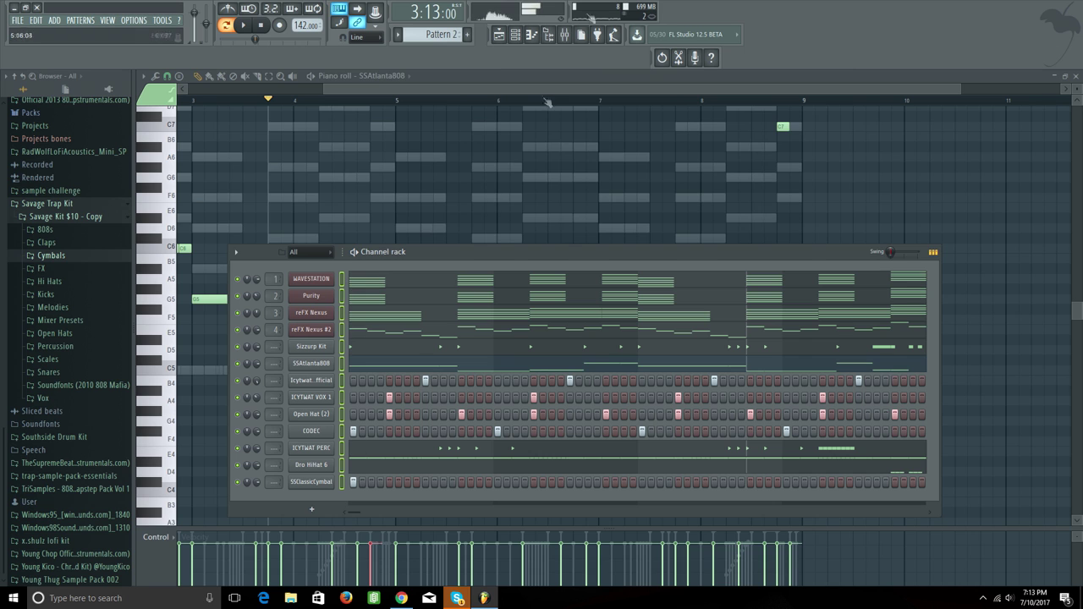
left_click(562, 38)
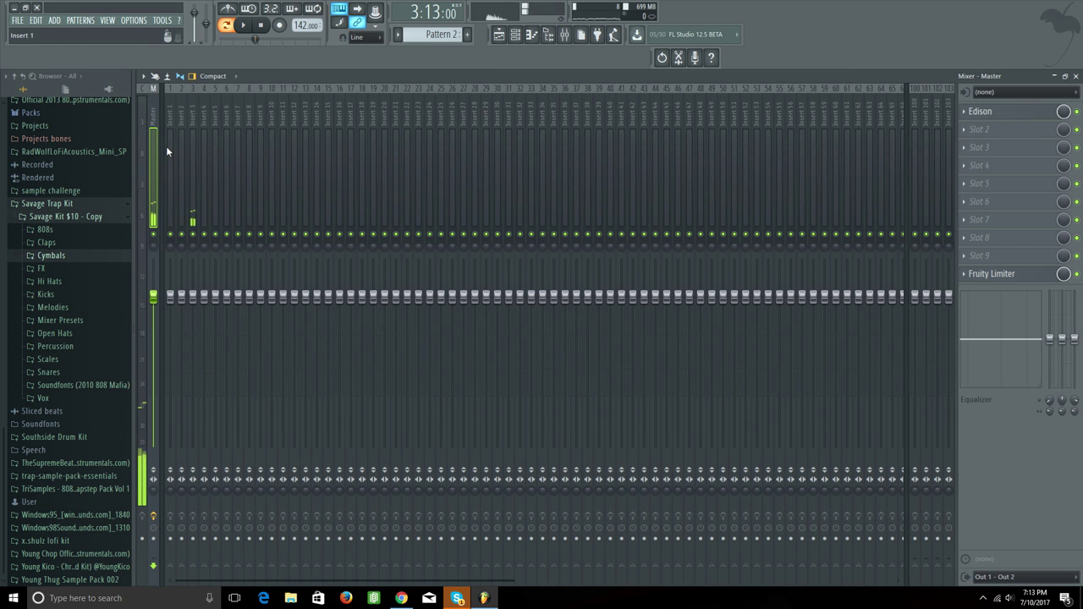
left_click(144, 77)
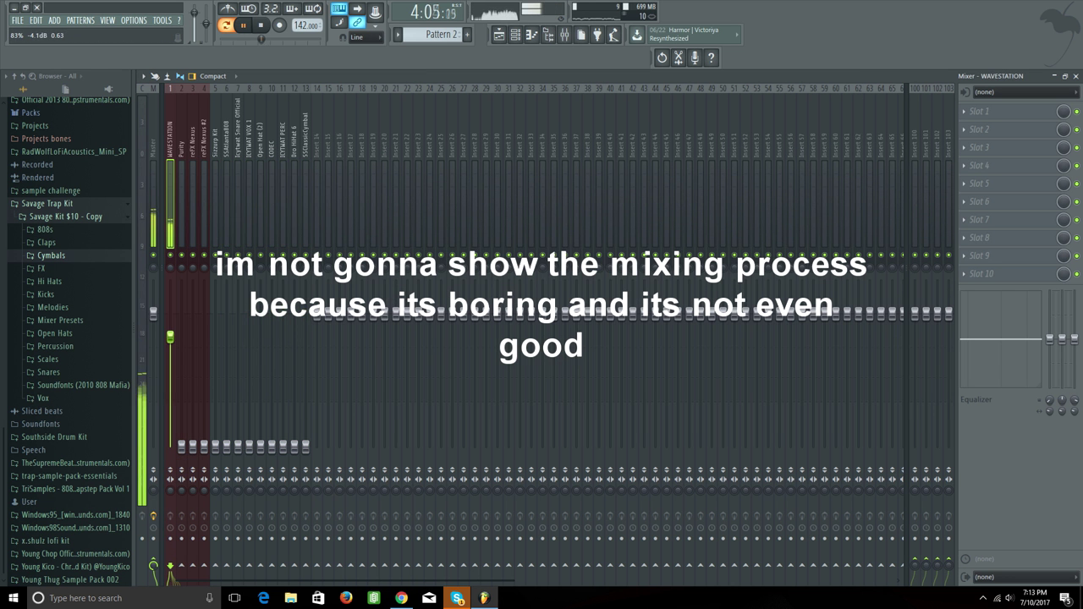
Step: Adjust the WAVESTATION track's level and add Fruity Parametric EQ 2 with the lowest and highest frequencies cut
left_click_drag(170, 337, 170, 333)
left_click(964, 112)
left_click(931, 340)
left_click_drag(255, 278, 268, 327)
left_click_drag(402, 279, 440, 328)
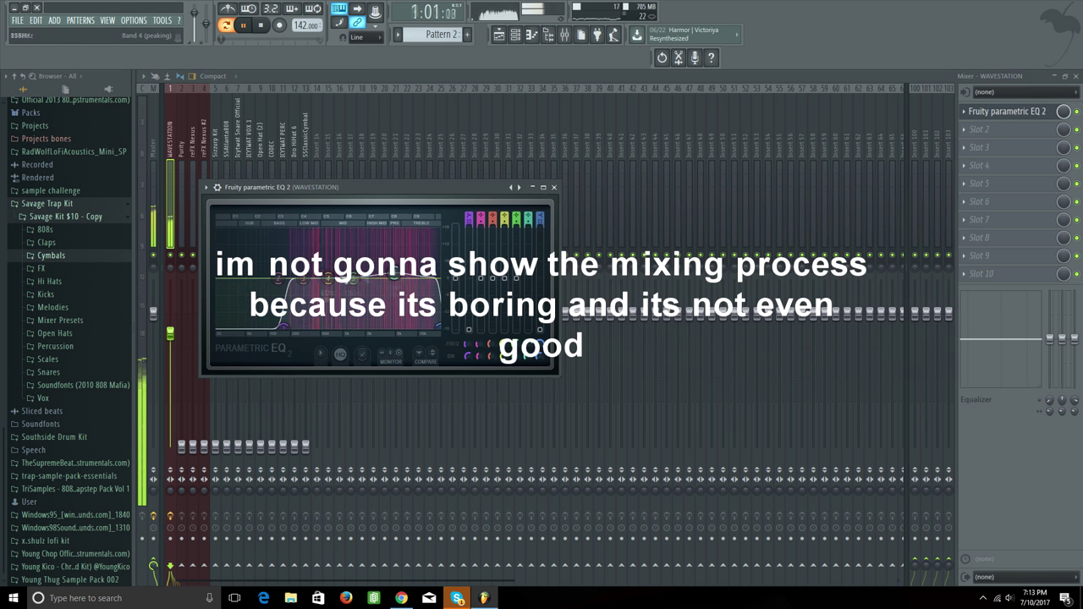
left_click(554, 187)
Step: Add Fruity Stereo Enhancer to the second effect slot of the WAVESTATION track
left_click(964, 129)
left_click(923, 444)
left_click(358, 203)
left_click(965, 130)
left_click(974, 144)
left_click(940, 457)
left_click(438, 202)
left_click(1007, 112)
left_click(554, 187)
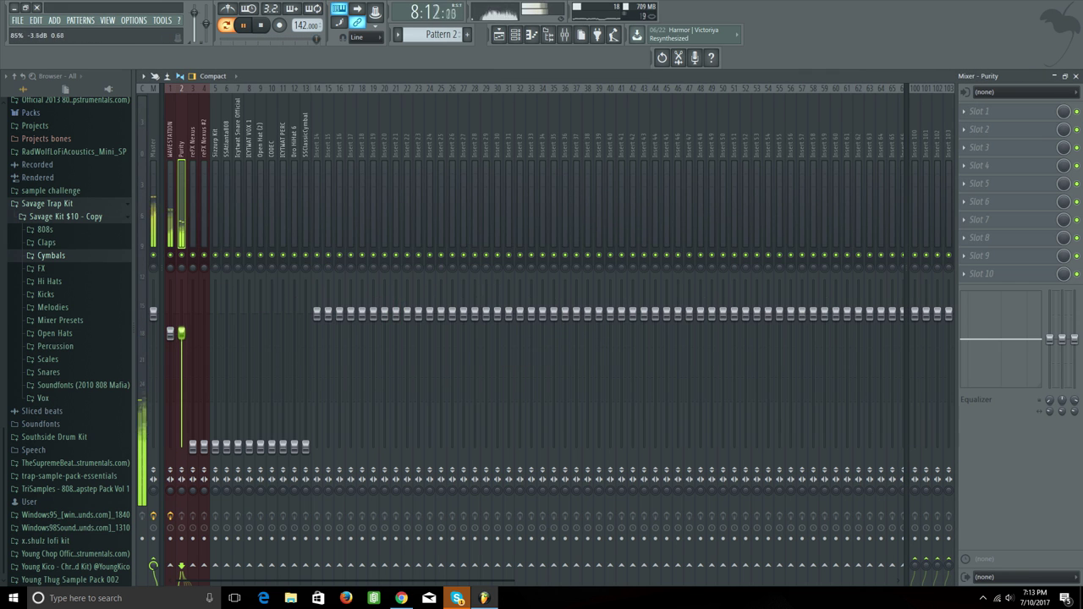
Step: Lower the Purity track slightly and add Fruity Parametric EQ 2 with a low cut and slight mid boosts
left_click_drag(182, 333, 181, 341)
left_click(963, 111)
left_click(929, 357)
left_click_drag(282, 307, 316, 356)
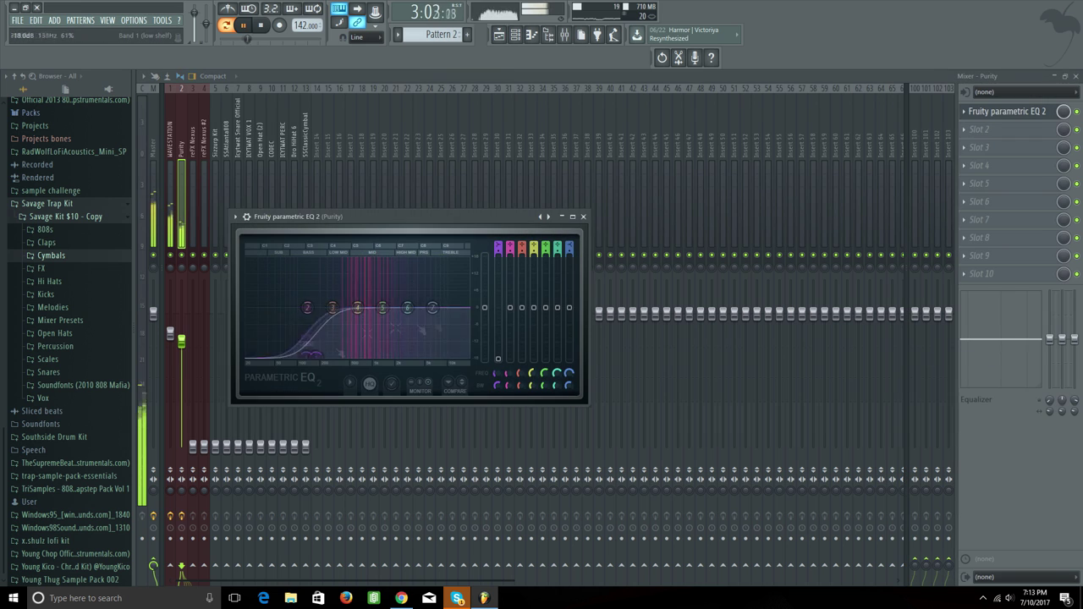
left_click_drag(433, 307, 415, 356)
left_click_drag(499, 248, 498, 235)
left_click_drag(383, 307, 383, 298)
left_click_drag(358, 307, 356, 295)
left_click(170, 255)
Step: Add Fruity Parametric EQ 2 to the Dro HiHat 6 track and cut its low frequencies
left_click(964, 112)
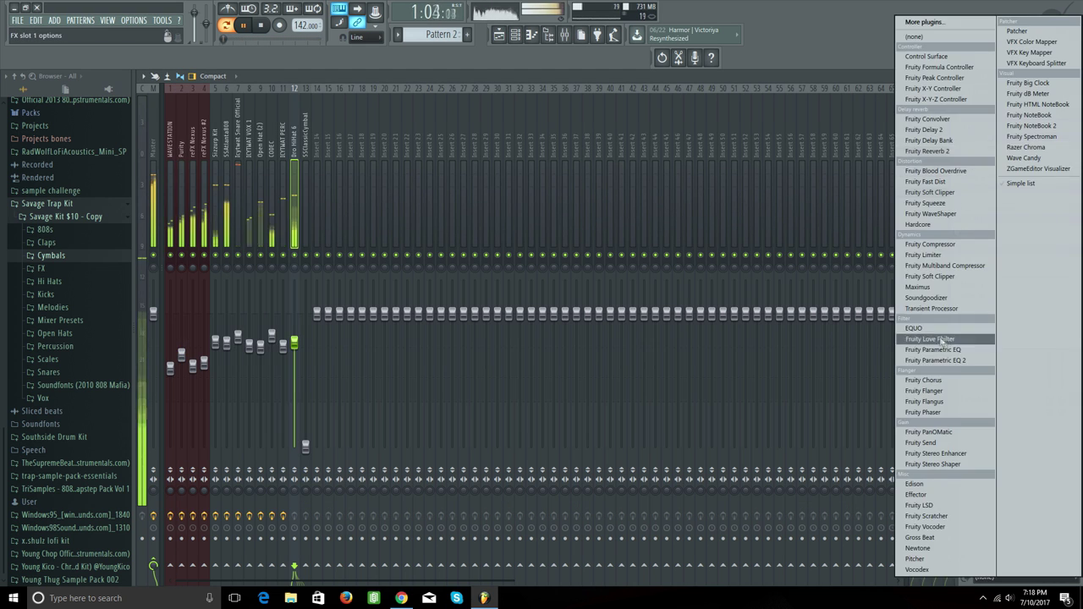
left_click(929, 357)
key("ctrl+z")
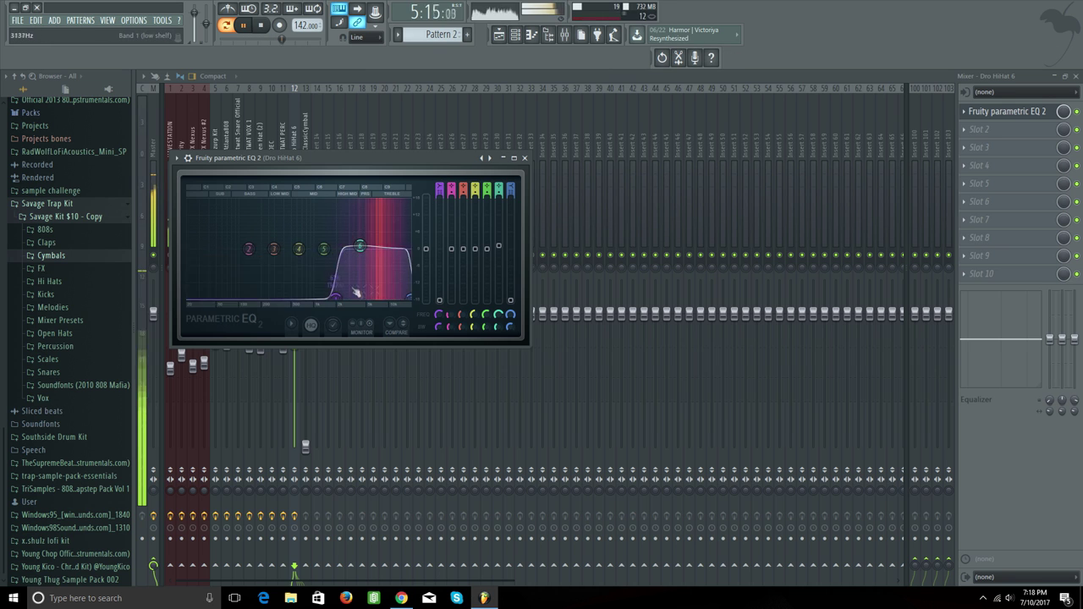
left_click(526, 158)
Step: Raise the SSClassicCymbal fader and add Fruity Parametric EQ 2 with the lows and extreme highs cut
left_click_drag(306, 447, 305, 336)
left_click(964, 112)
left_click(929, 356)
left_click_drag(253, 279, 356, 326)
left_click_drag(403, 278, 439, 326)
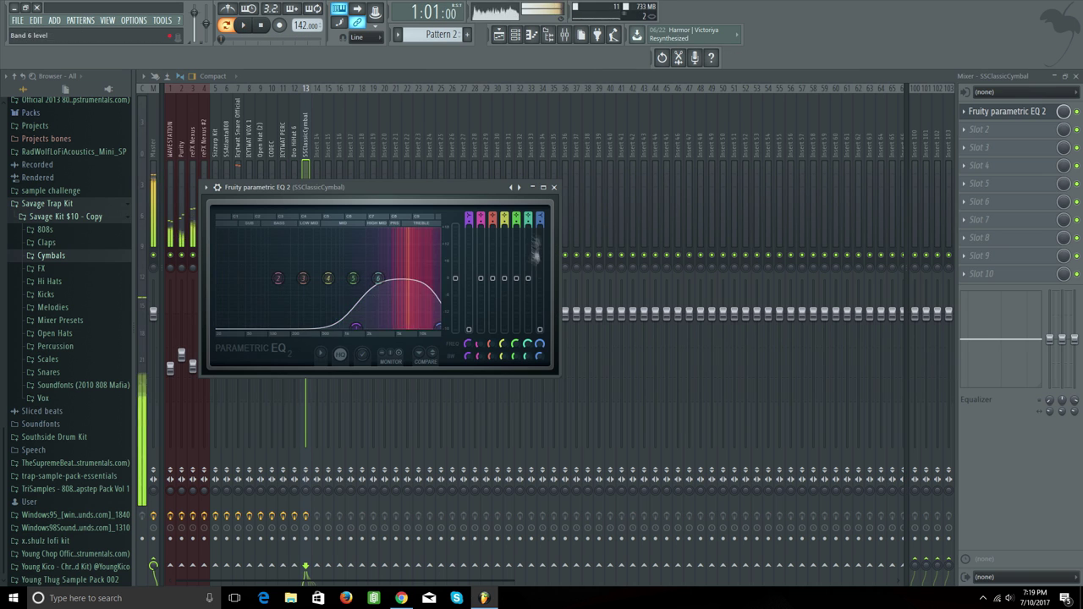
left_click(555, 187)
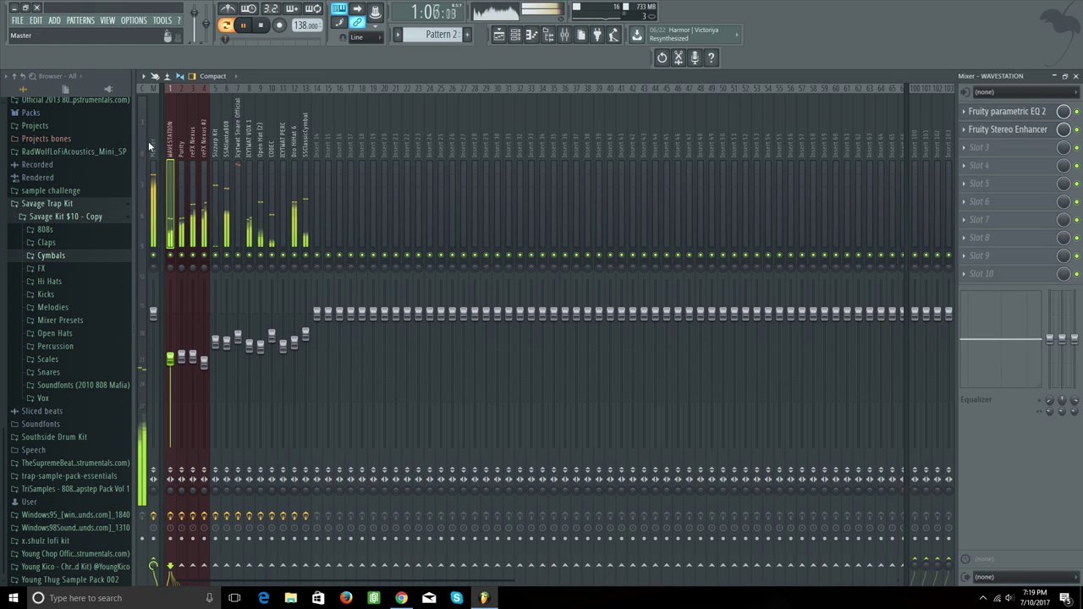
Step: Add Maximus to the Master track and load its Clear master RMS preset
left_click(982, 273)
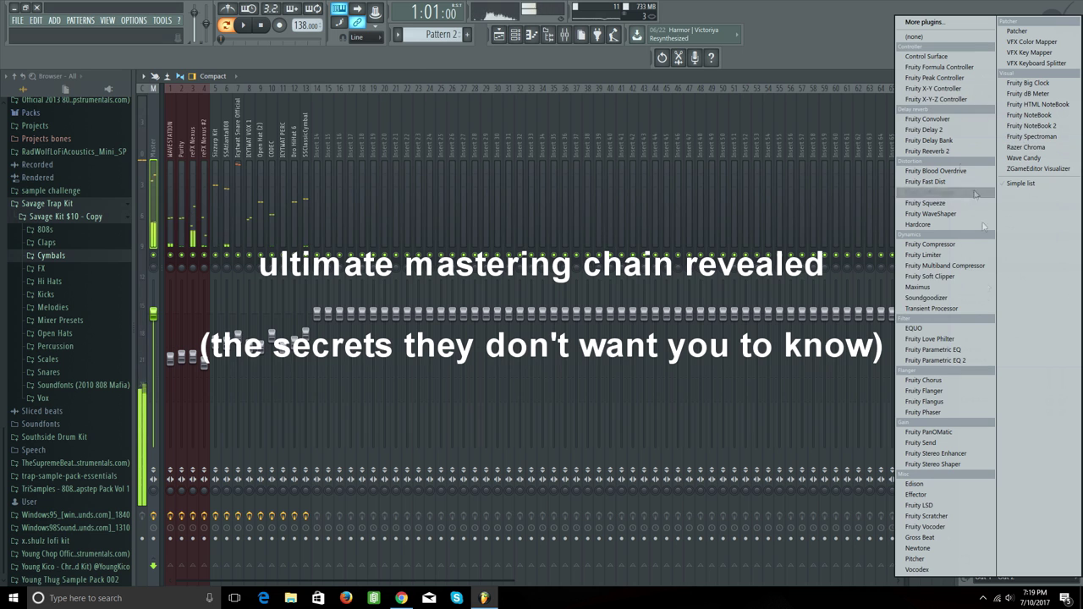
left_click(948, 288)
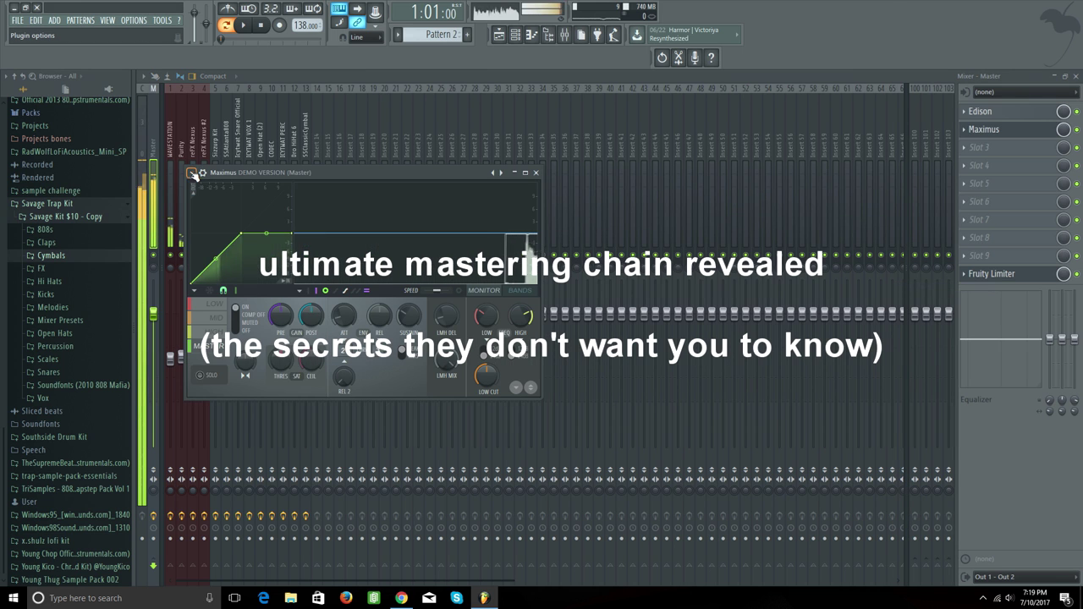
left_click(192, 173)
mouse_move(237, 209)
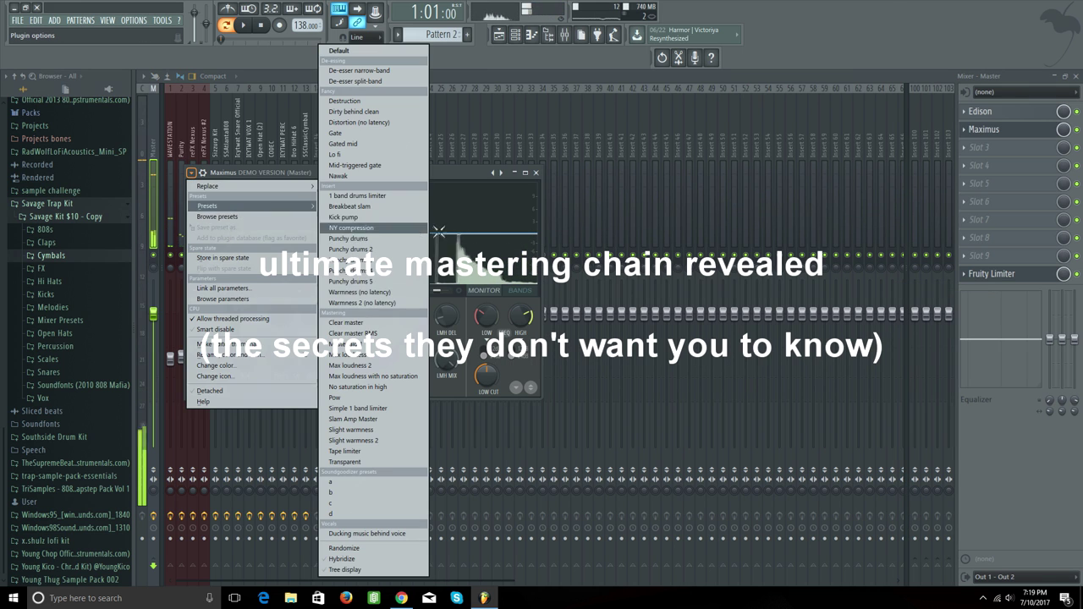
left_click(401, 337)
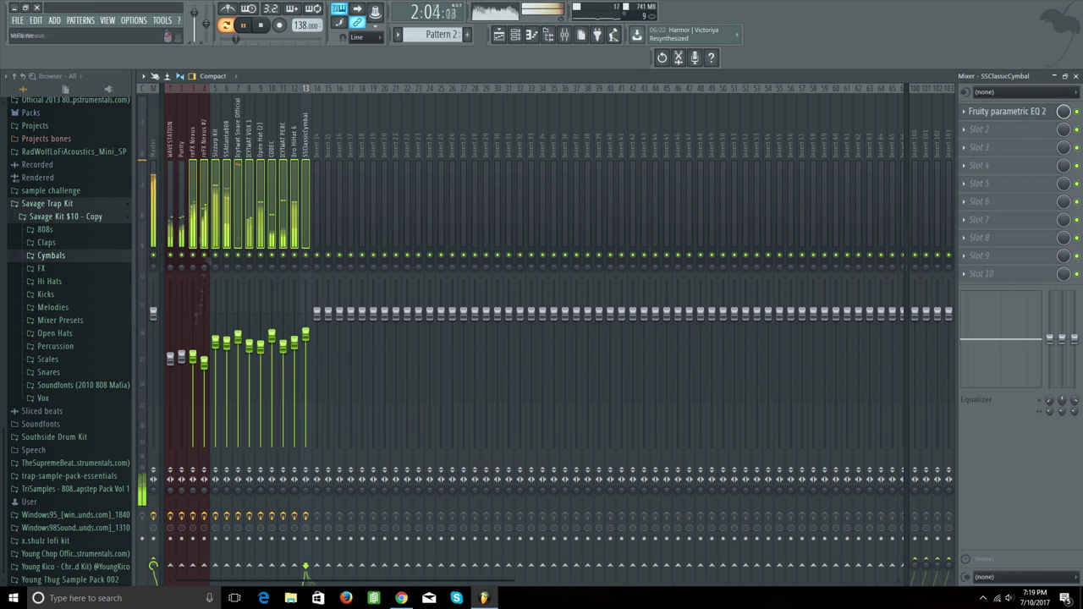
Step: Lower the faders of all thirteen instrument tracks together, and raise the ICYTWAT PERC track to -4.4 dB
left_click_drag(181, 359, 181, 371)
left_click(239, 131)
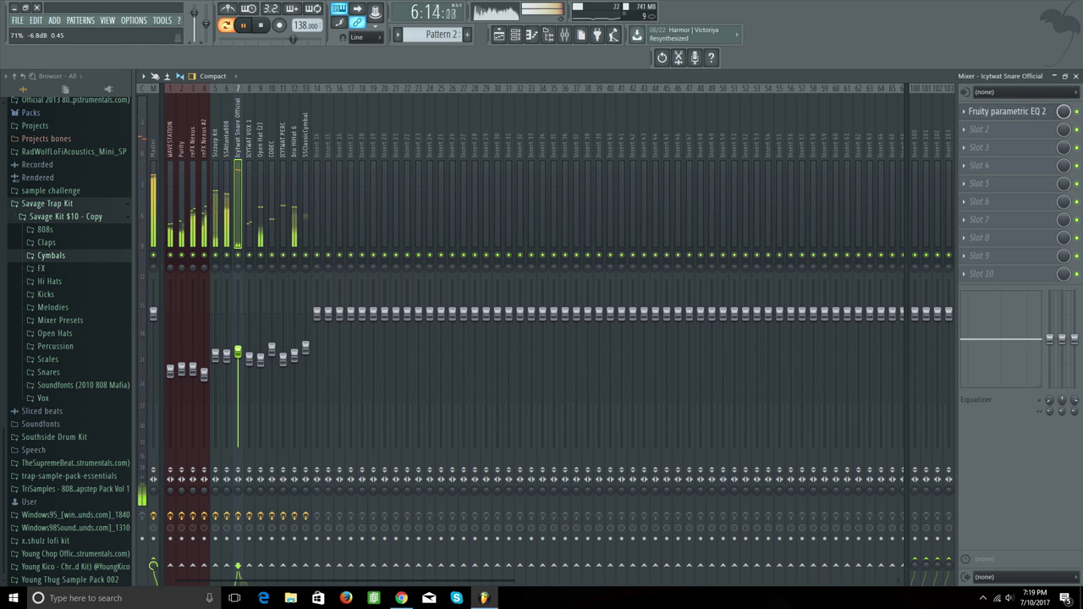
left_click_drag(282, 355, 283, 340)
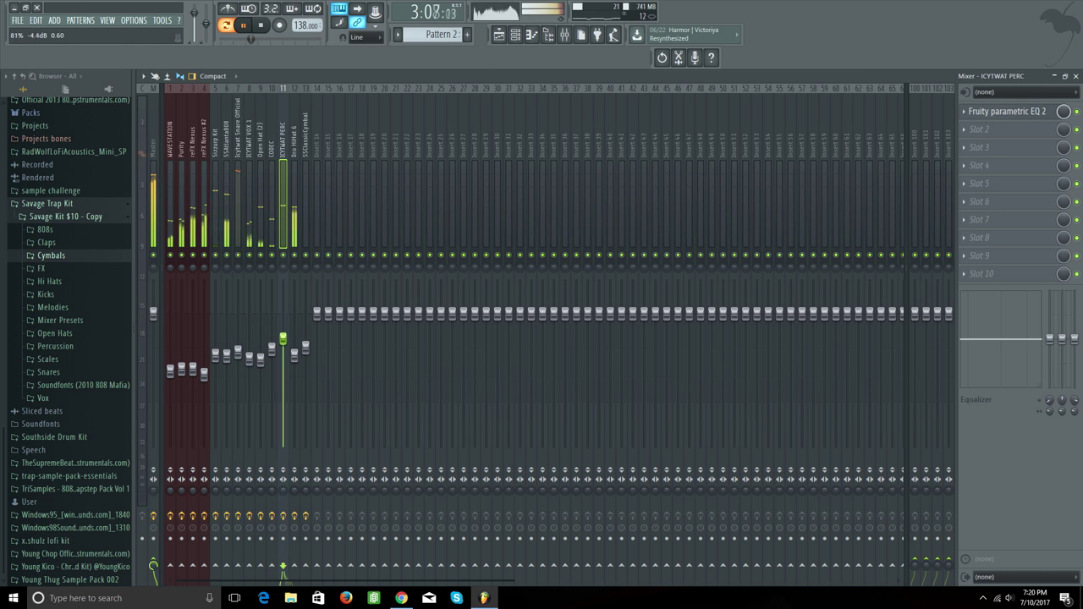
left_click(515, 34)
left_click(514, 35)
left_click(237, 336)
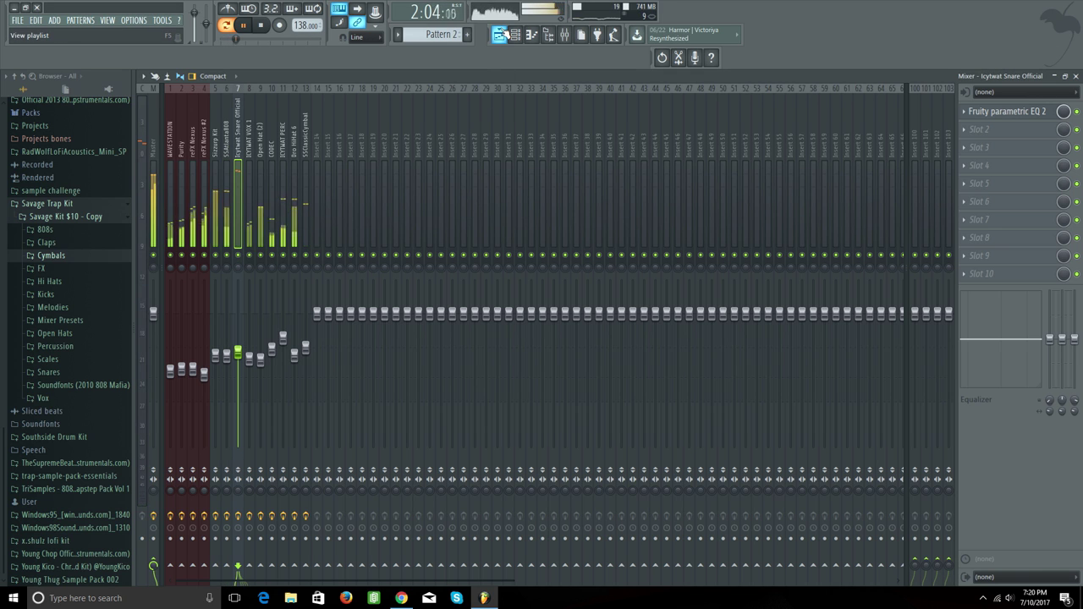
Step: Split Pattern 2 by channel into separate patterns for the playlist
left_click(499, 35)
left_click(398, 35)
left_click(491, 174)
Step: Place the WAVESTATION pattern on Track 1 and the Purity pattern on Track 2, both starting at bar 1
left_click_drag(482, 131, 2, 105)
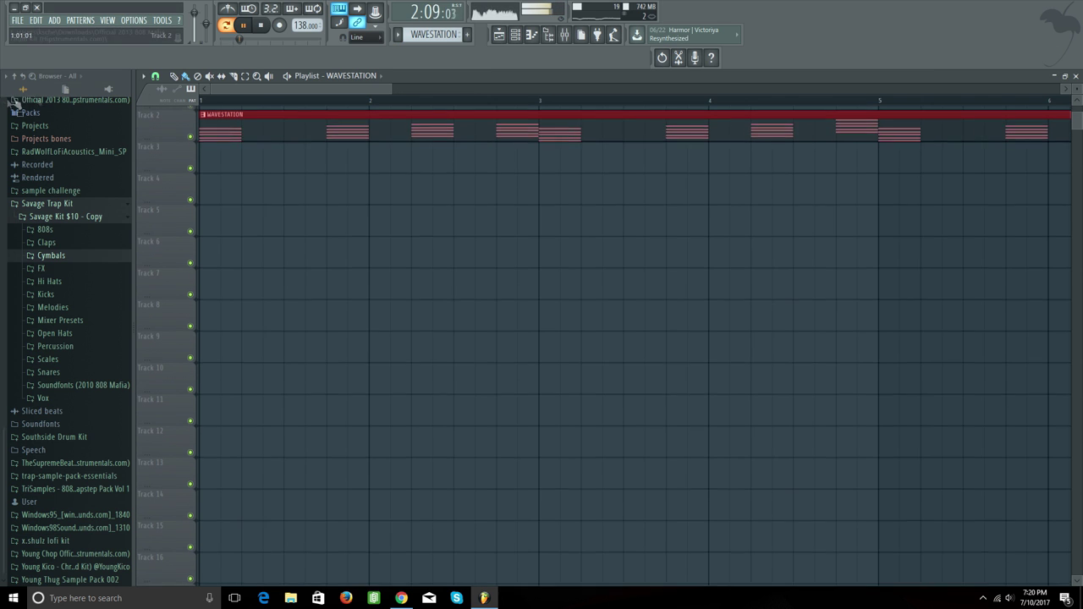
scroll(299, 136, "down", 5)
scroll(338, 169, "up", 1)
left_click_drag(335, 149, 317, 98)
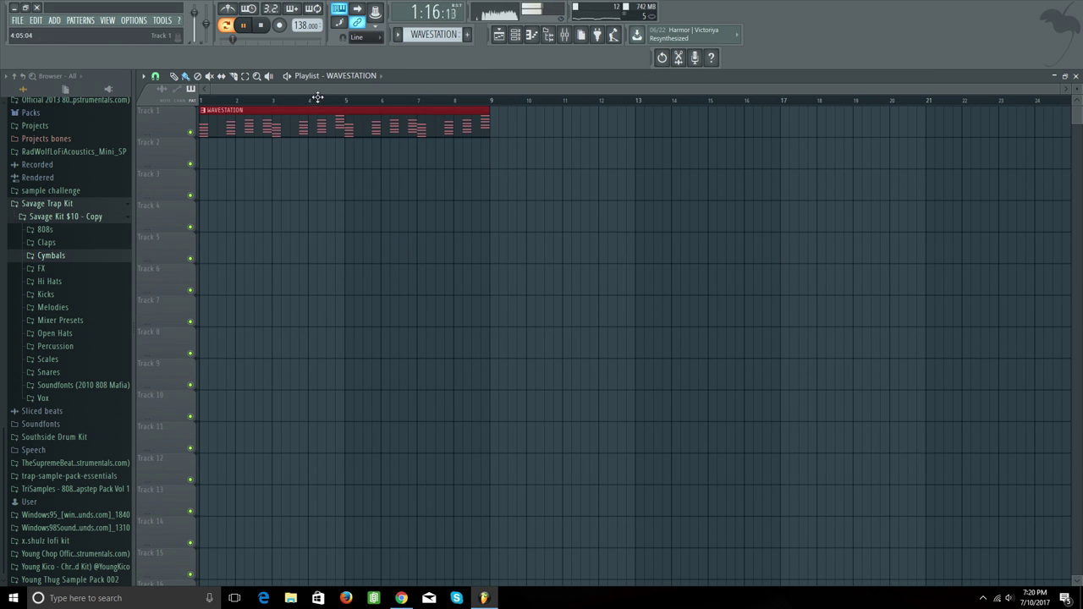
key("space")
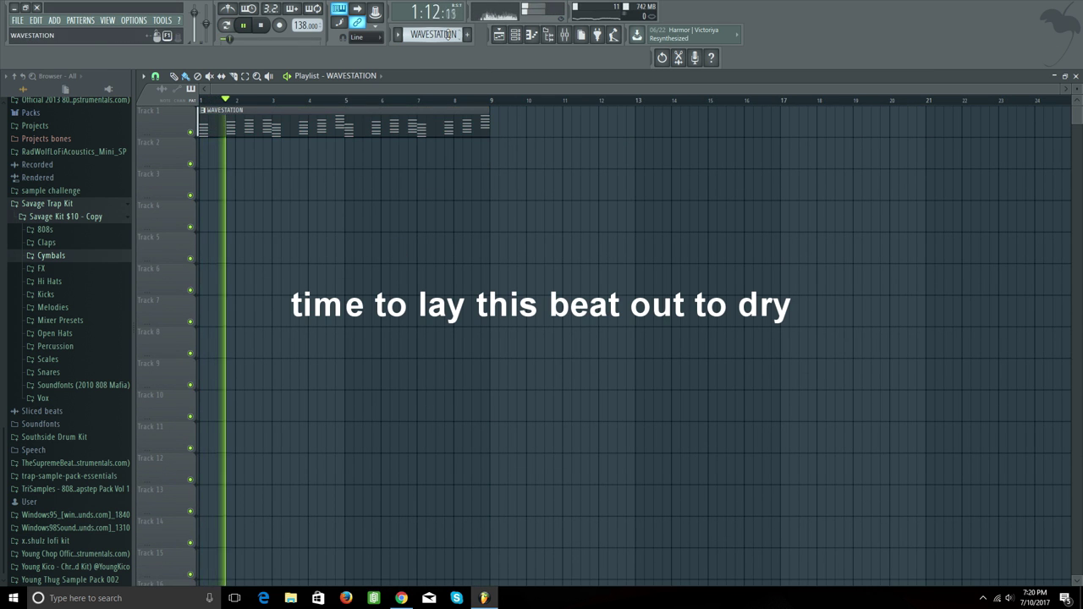
left_click_drag(390, 147, 176, 150)
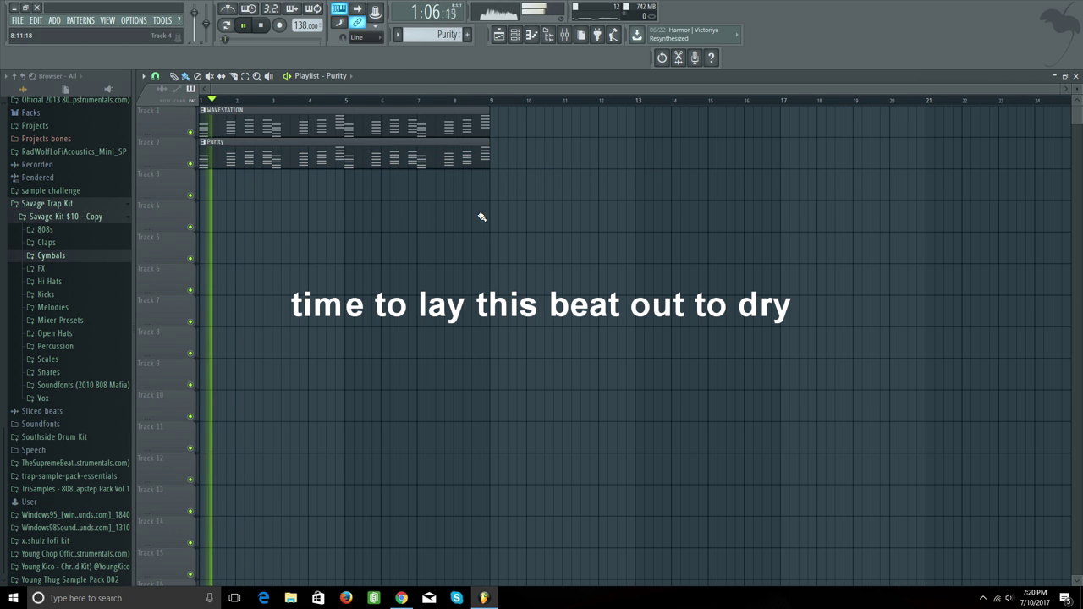